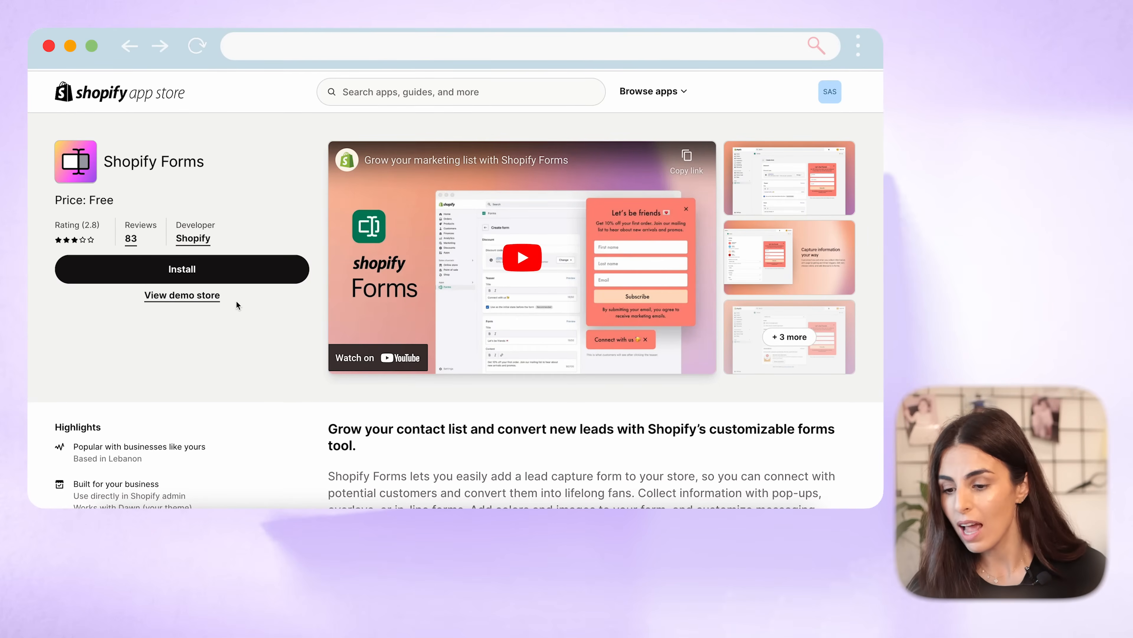
# - Install the Shopify Forms app and create a popup form named "Welcome Popup"
pyautogui.click(222, 270)
pyautogui.click(681, 344)
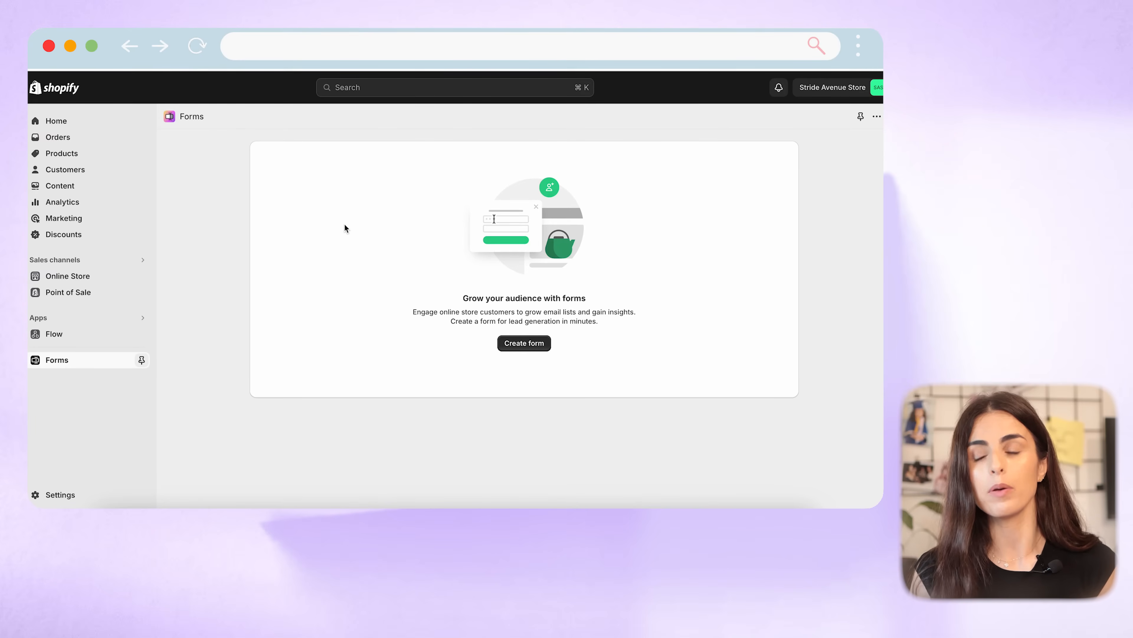
pyautogui.click(530, 345)
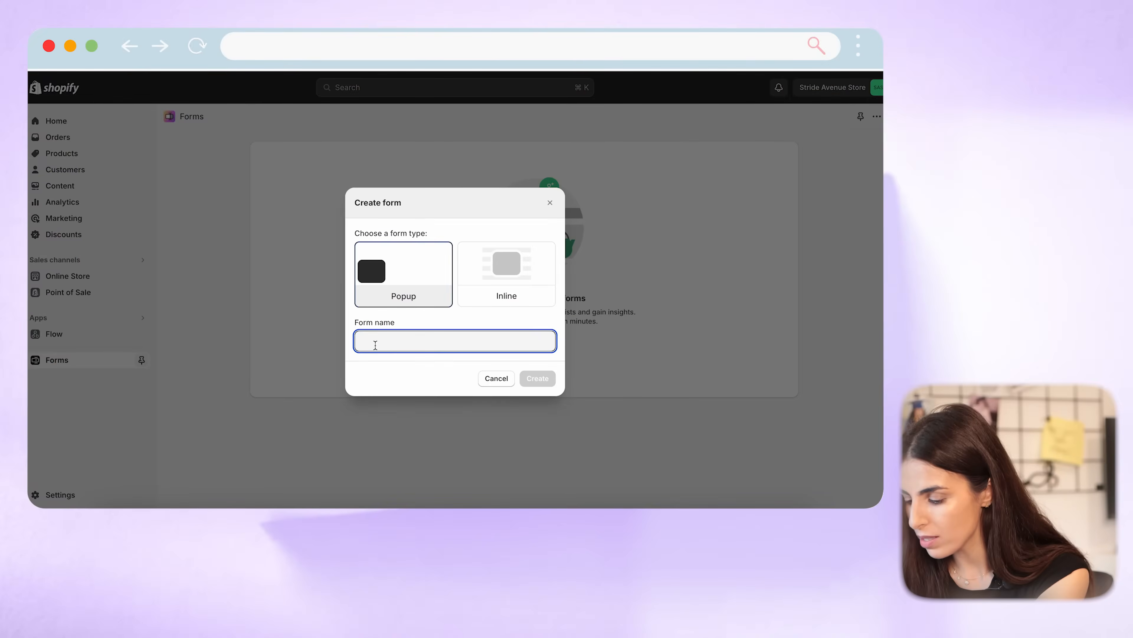
pyautogui.write('Wel')
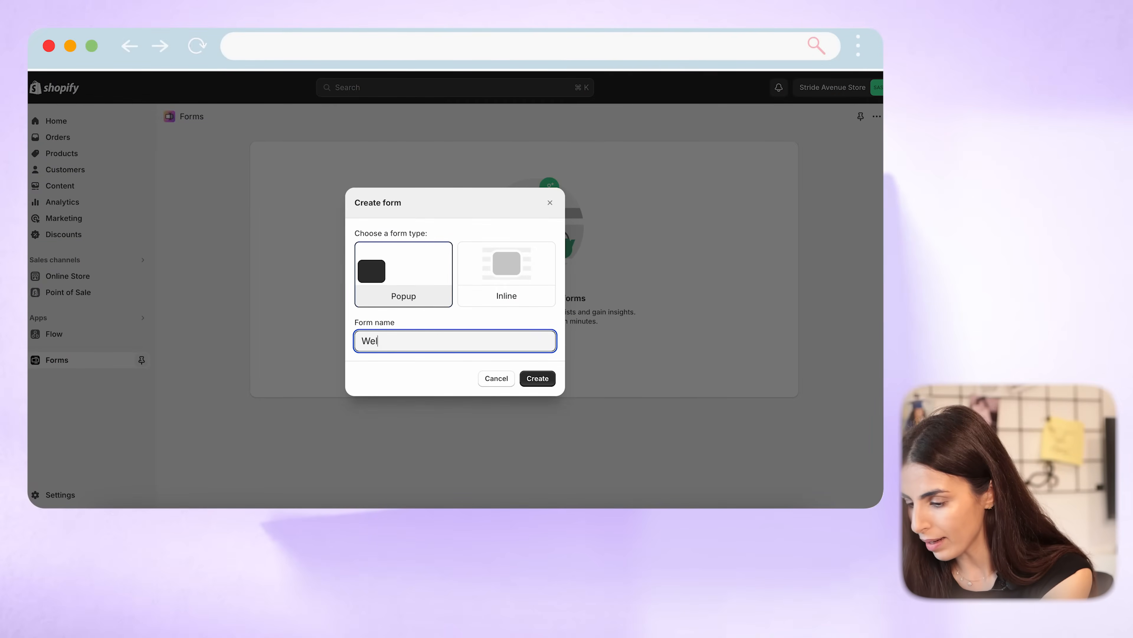
pyautogui.write('come Popup')
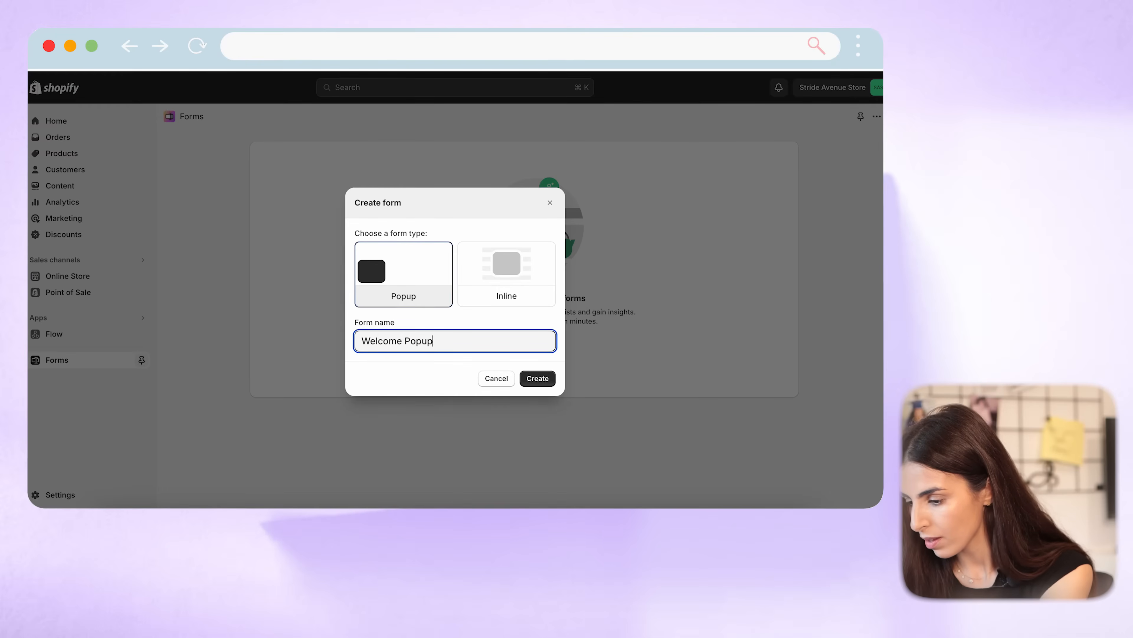
pyautogui.click(542, 381)
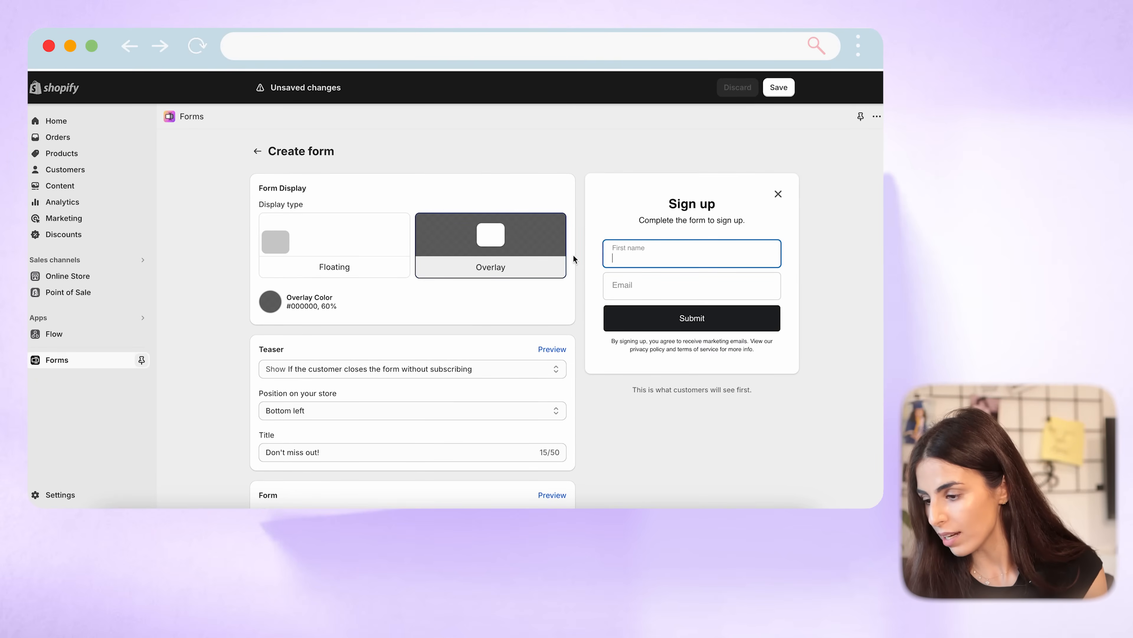
# - Set the teaser to show if the customer closes the form without subscribing, positioned Middle right and titled "Get 10% OFF"
pyautogui.scroll(-2, 443, 292)
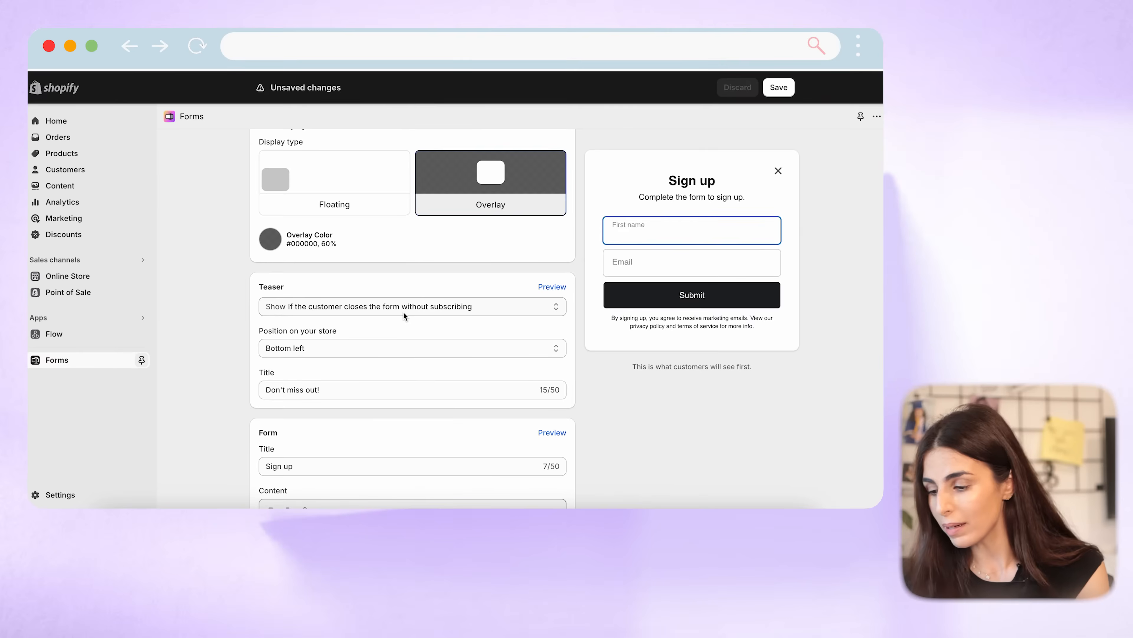
pyautogui.click(403, 309)
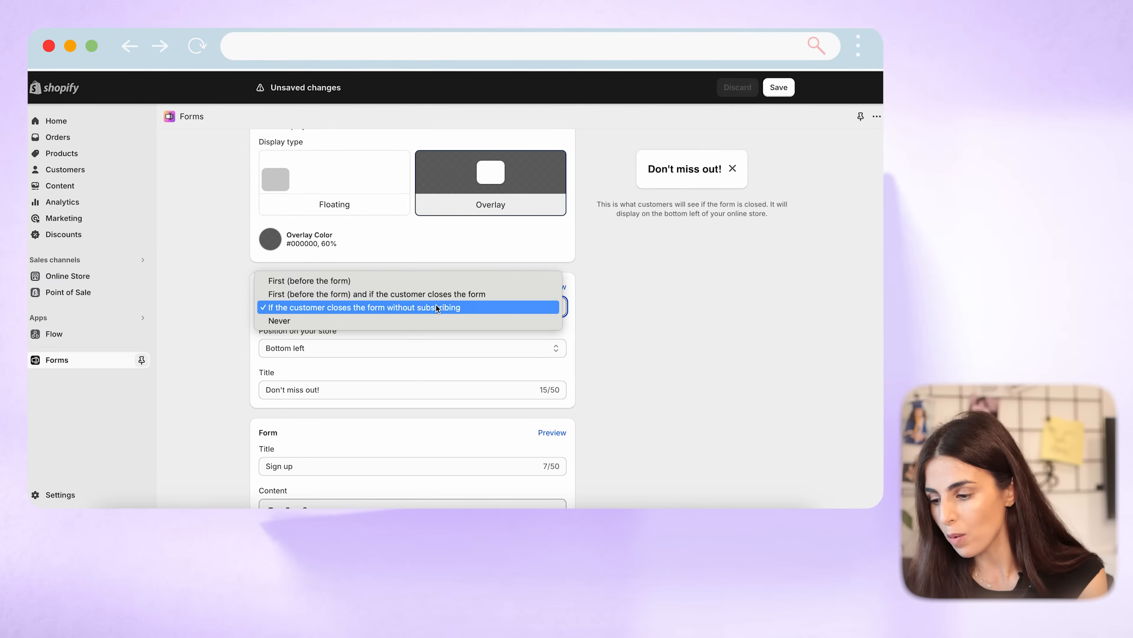
pyautogui.click(538, 309)
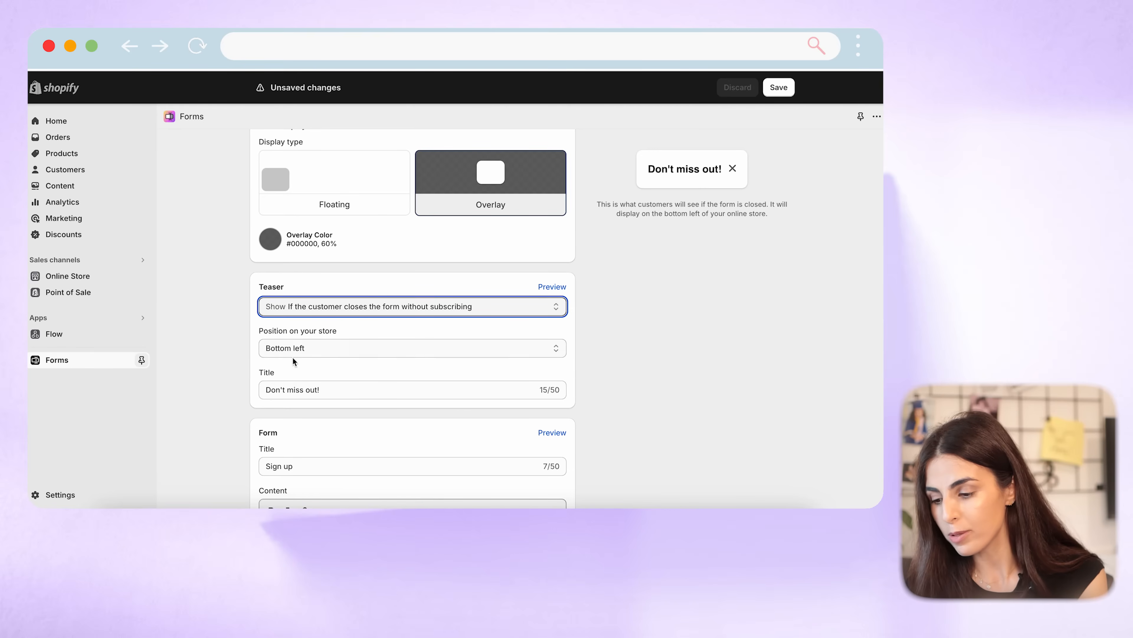
pyautogui.click(322, 347)
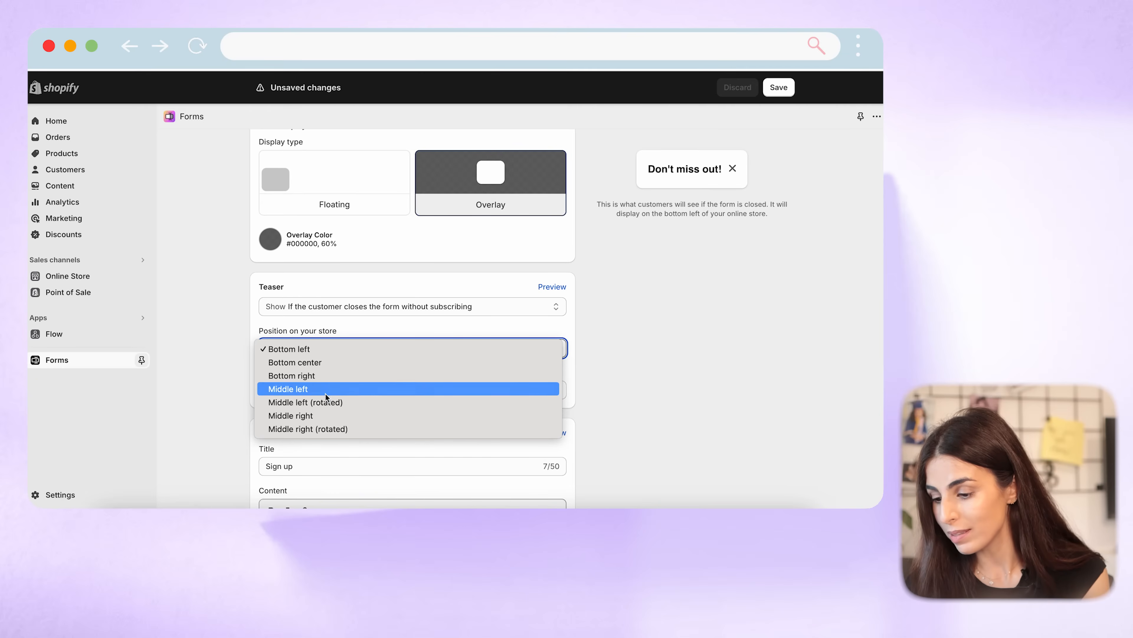
pyautogui.click(330, 415)
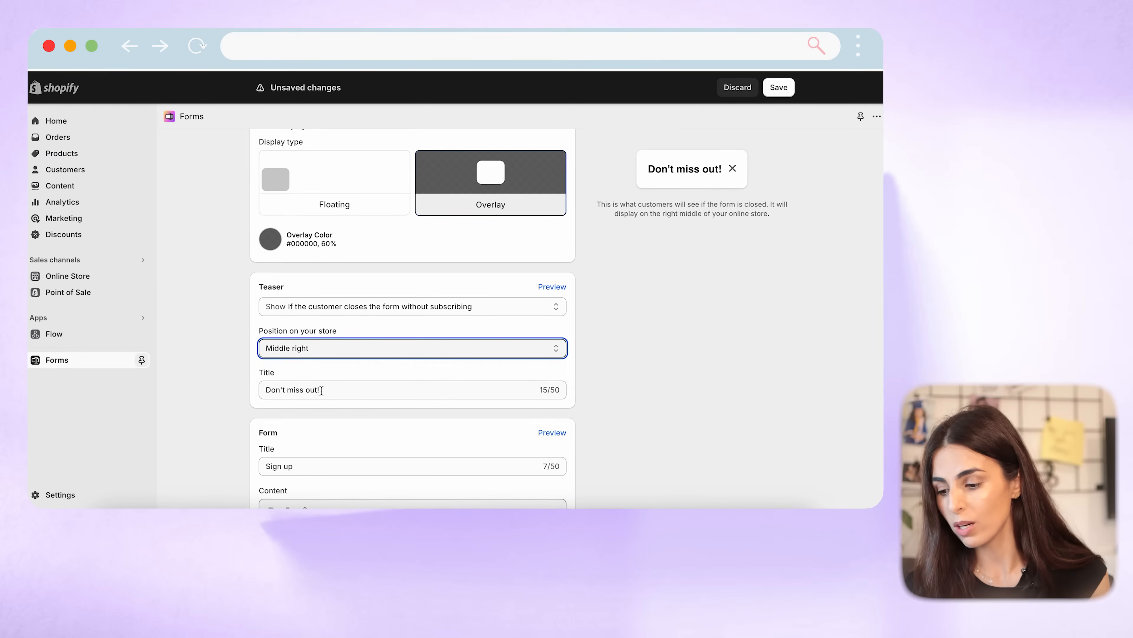
pyautogui.moveTo(322, 390); pyautogui.dragTo(224, 393)
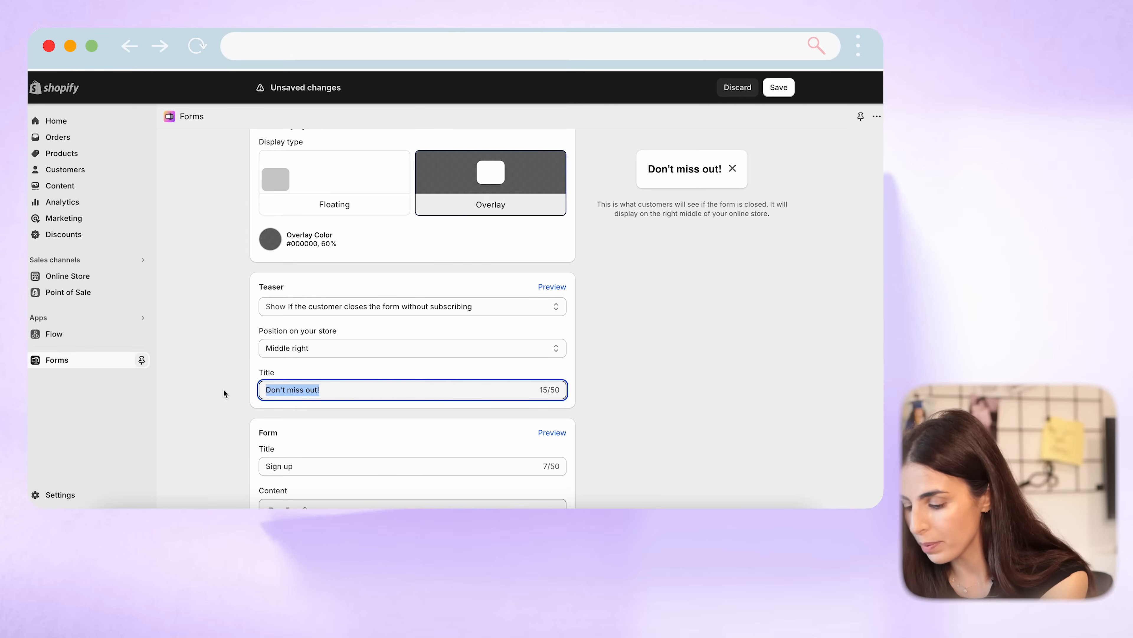
pyautogui.write('Get 10% OFF')
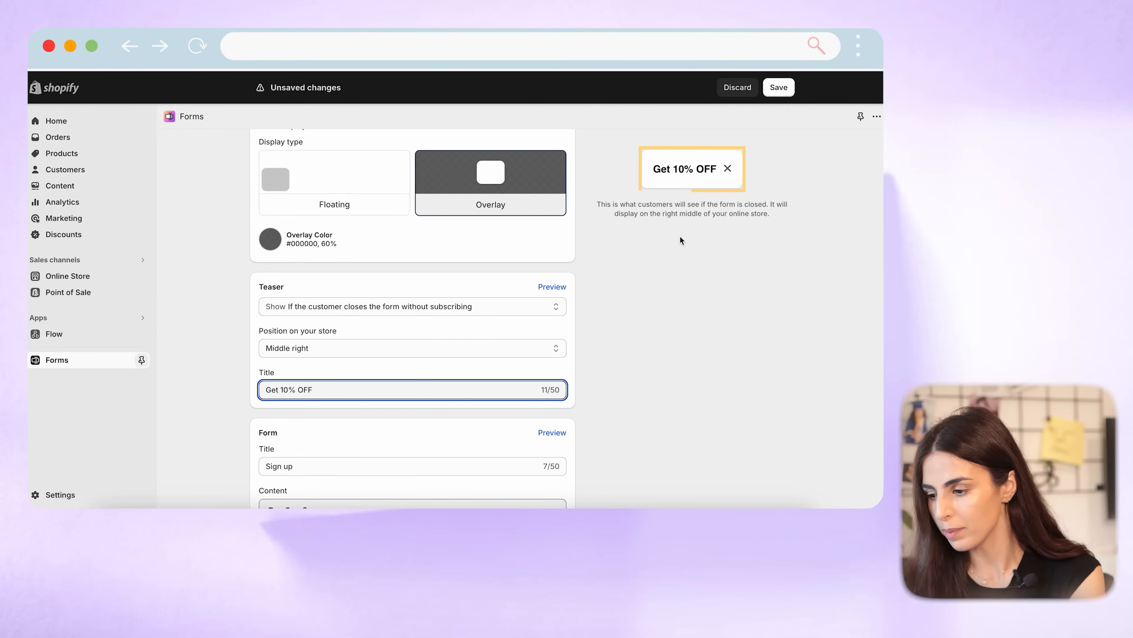
# - Change the title of the sign-up form itself to "Get 10% OFF"
pyautogui.scroll(-4, 325, 377)
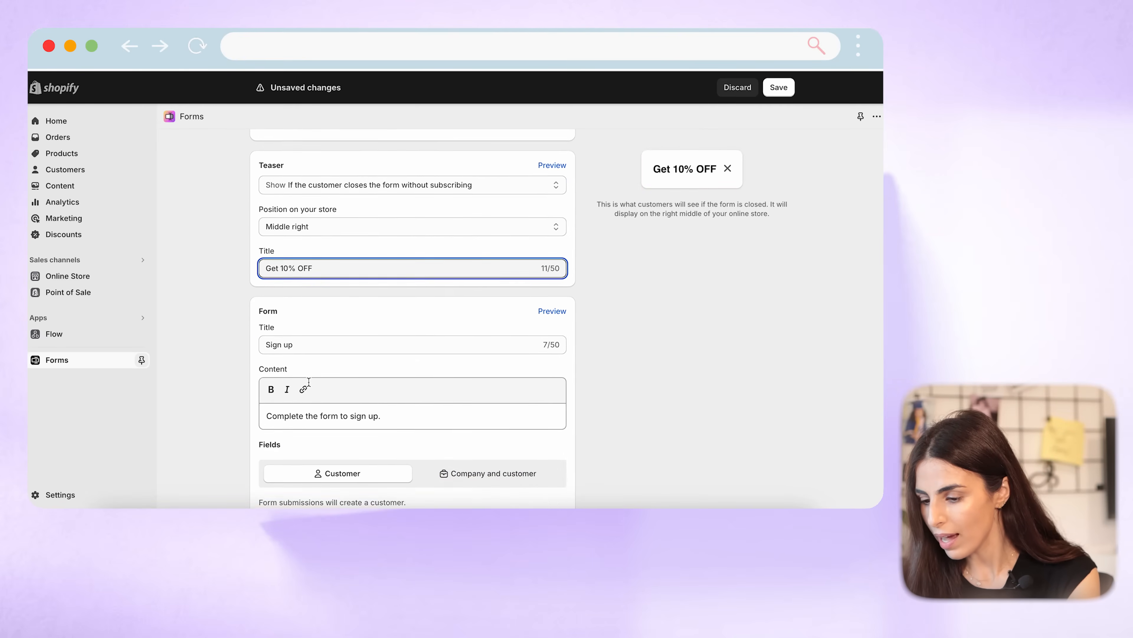
pyautogui.click(342, 308)
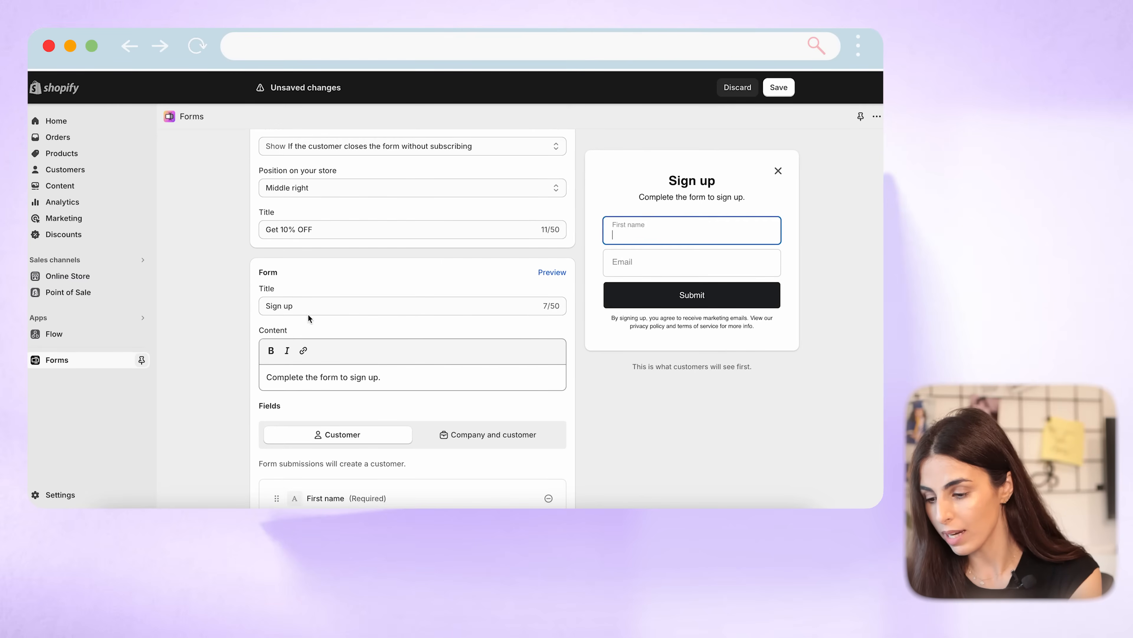
pyautogui.moveTo(306, 309); pyautogui.dragTo(253, 311)
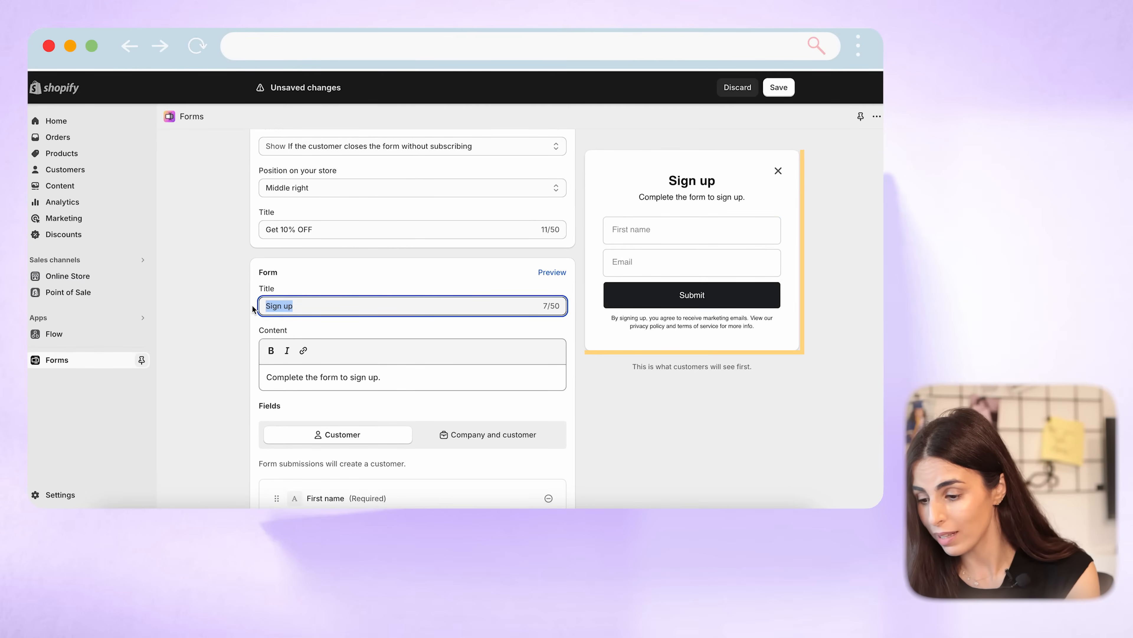
pyautogui.write('Get 10% OFF')
# - Replace the form's content text with "Subscribe and Get 10% off on your first order,"
pyautogui.moveTo(391, 375); pyautogui.dragTo(258, 384)
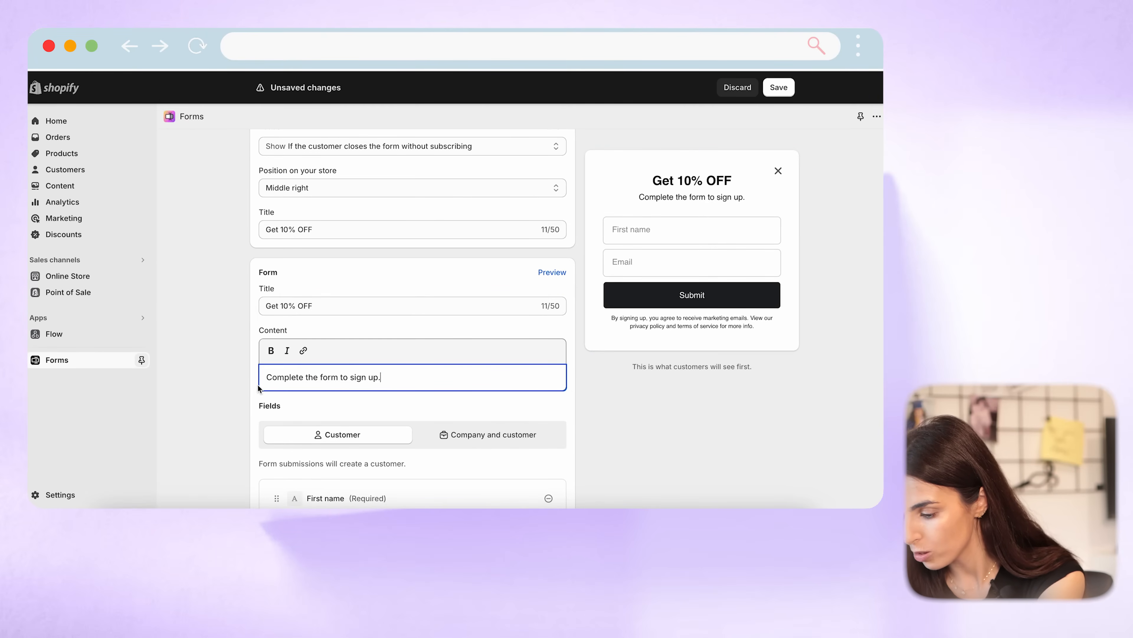
pyautogui.press('super+a')
pyautogui.write('S')
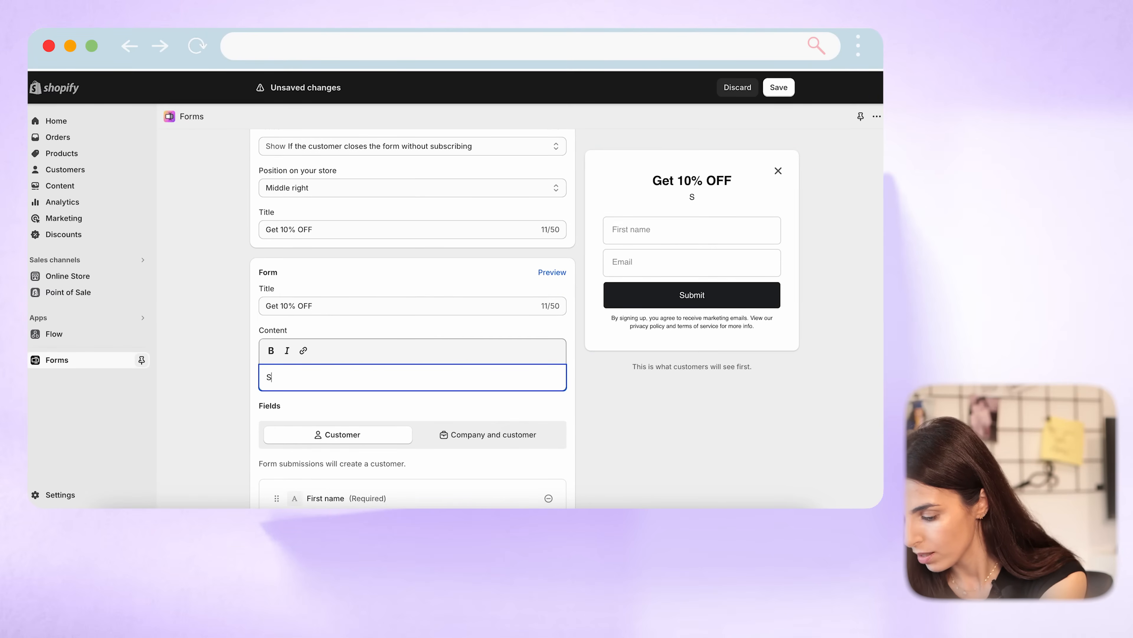
pyautogui.write('ubscribe and ')
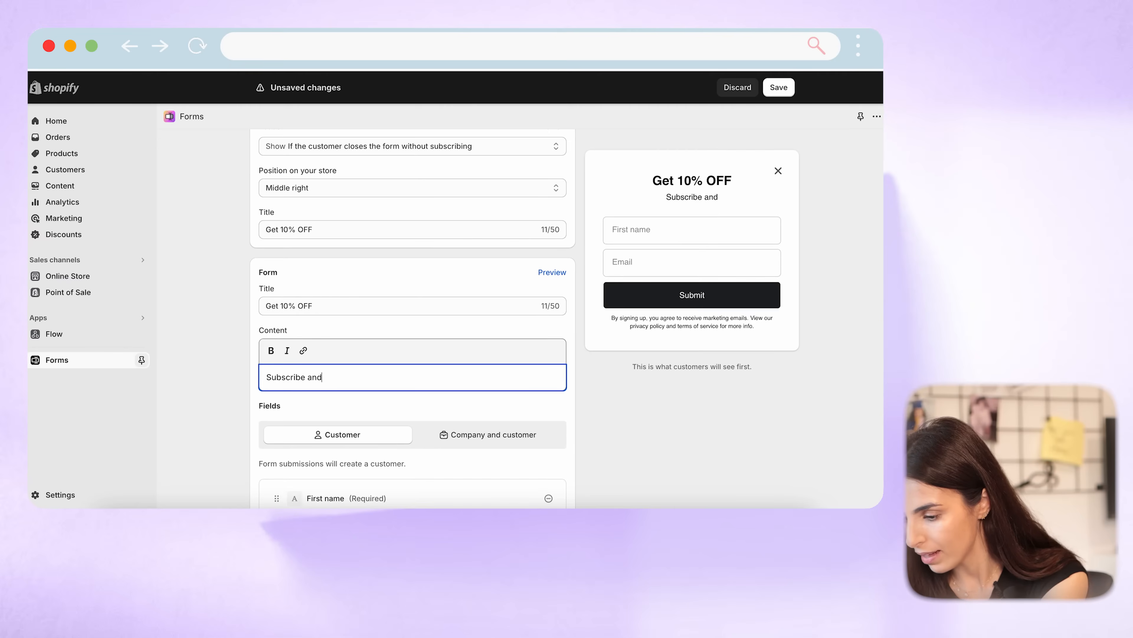
pyautogui.write('Get 10% o')
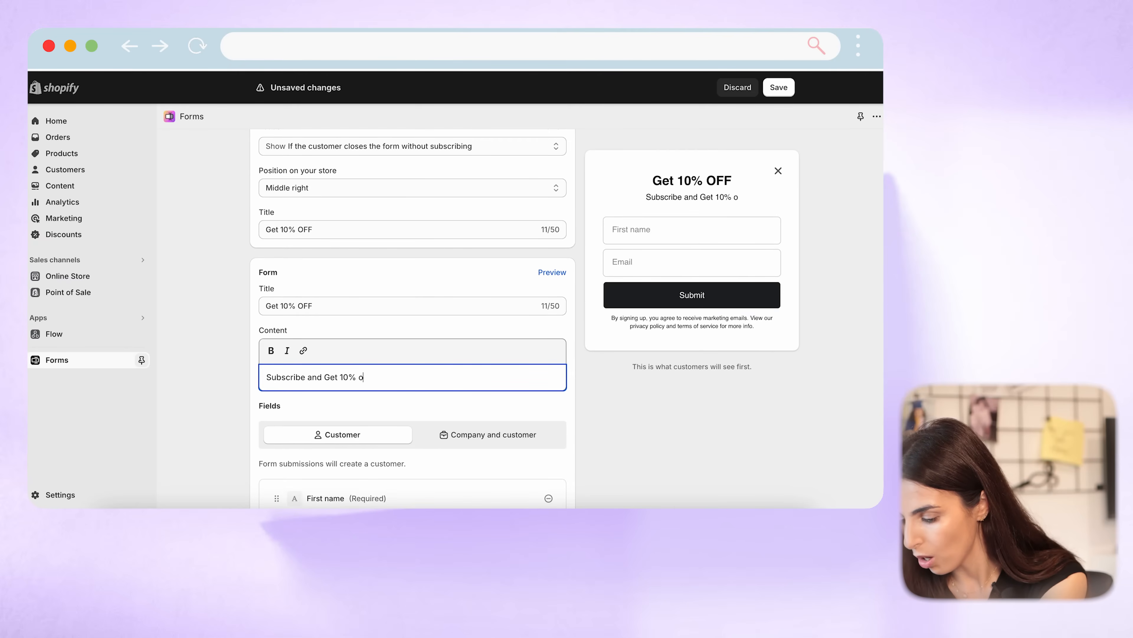
pyautogui.write('ff on your fir')
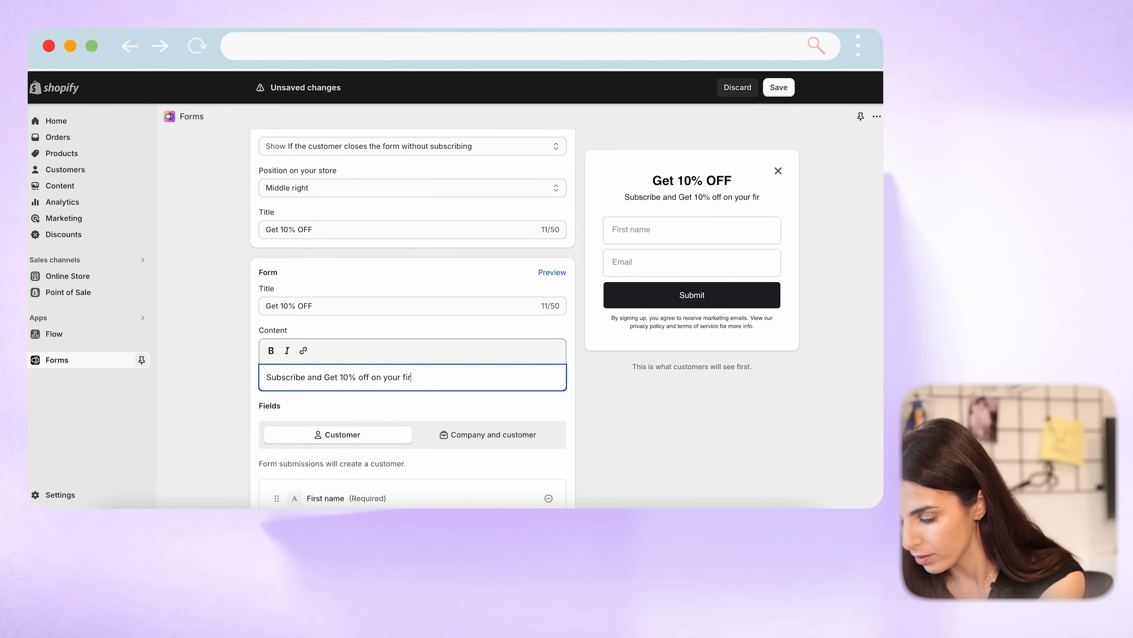
pyautogui.write('st order,')
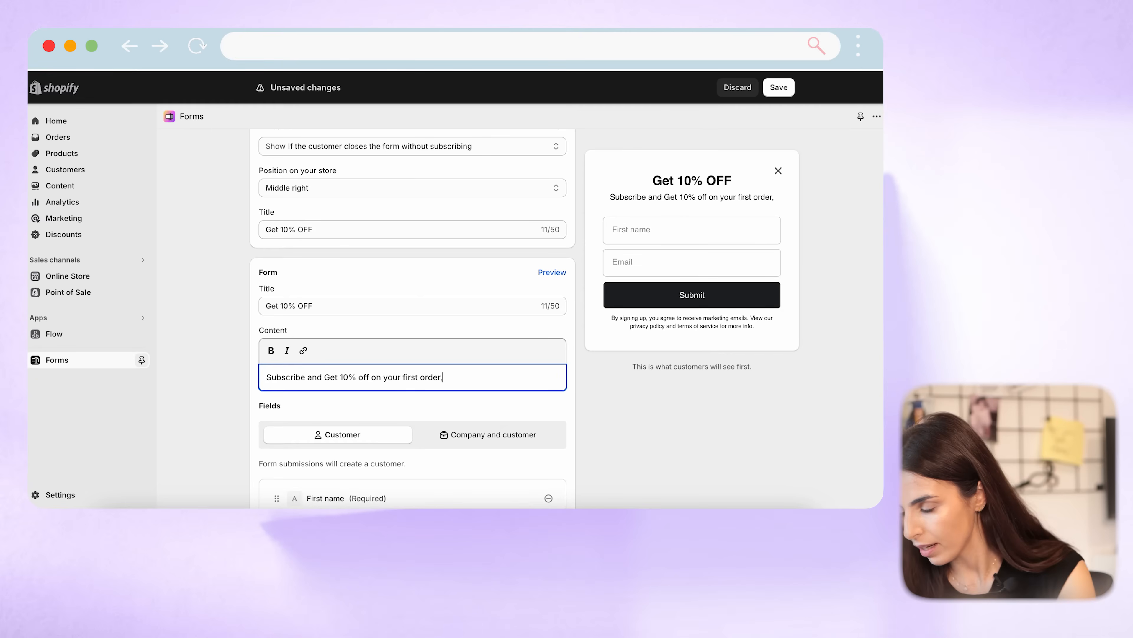
# - Change the title of the success message to "Thank for signing up"
pyautogui.scroll(-4, 433, 334)
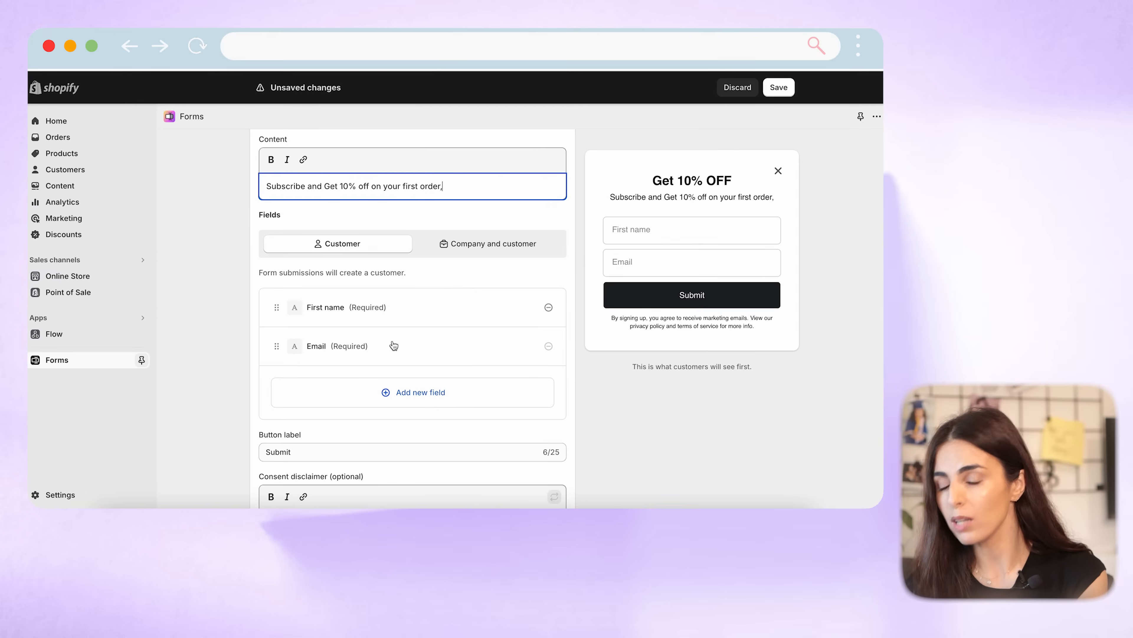
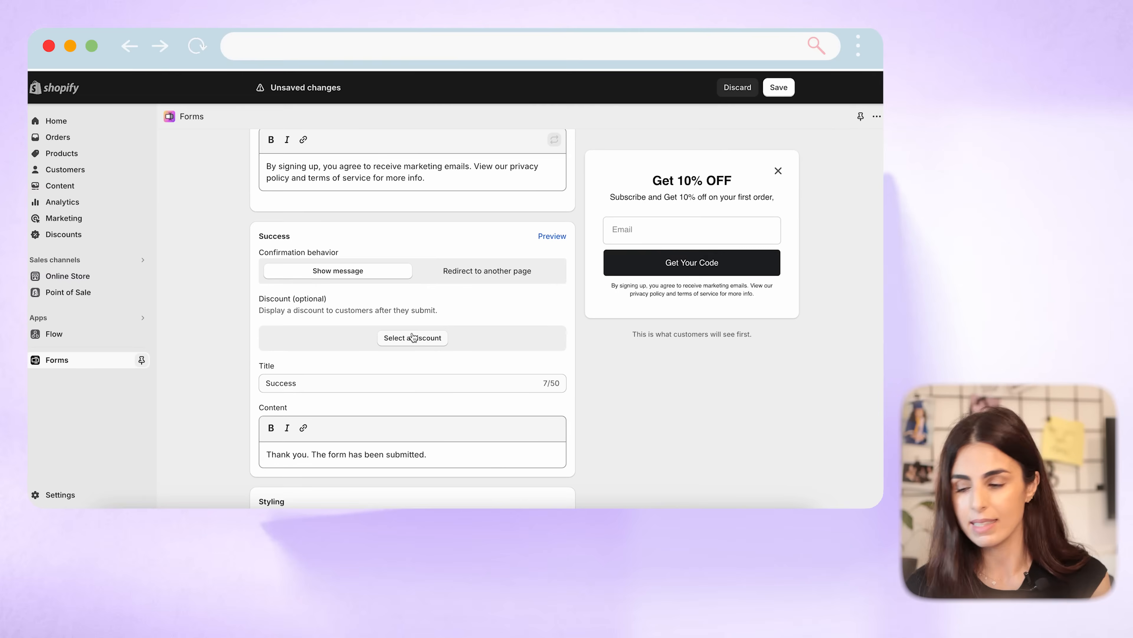
pyautogui.click(413, 342)
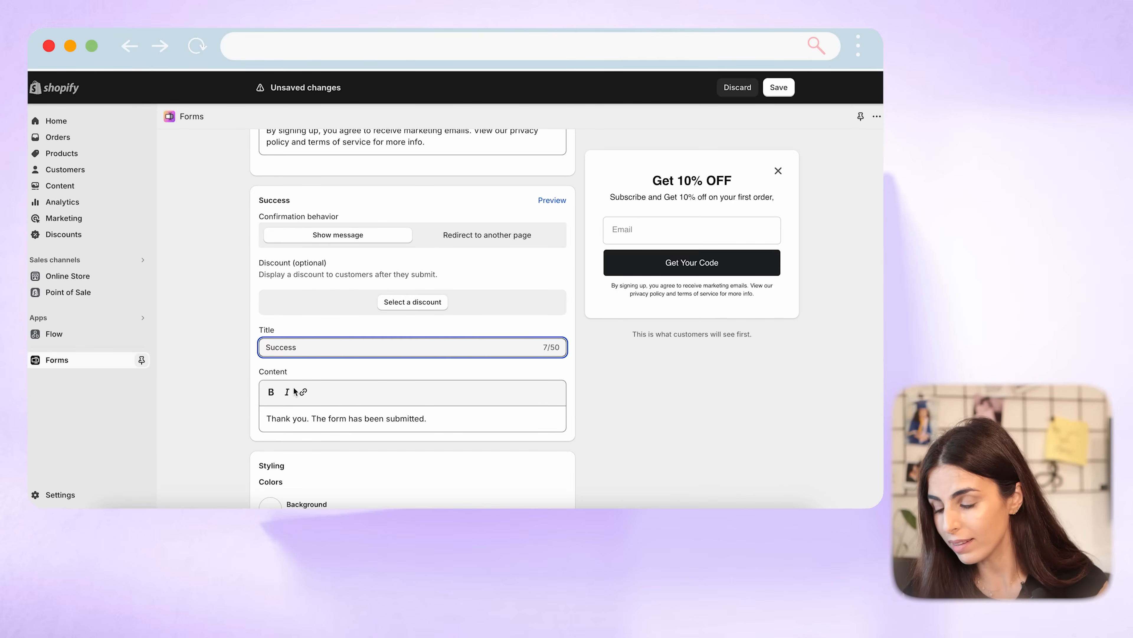
pyautogui.moveTo(298, 344); pyautogui.dragTo(262, 345)
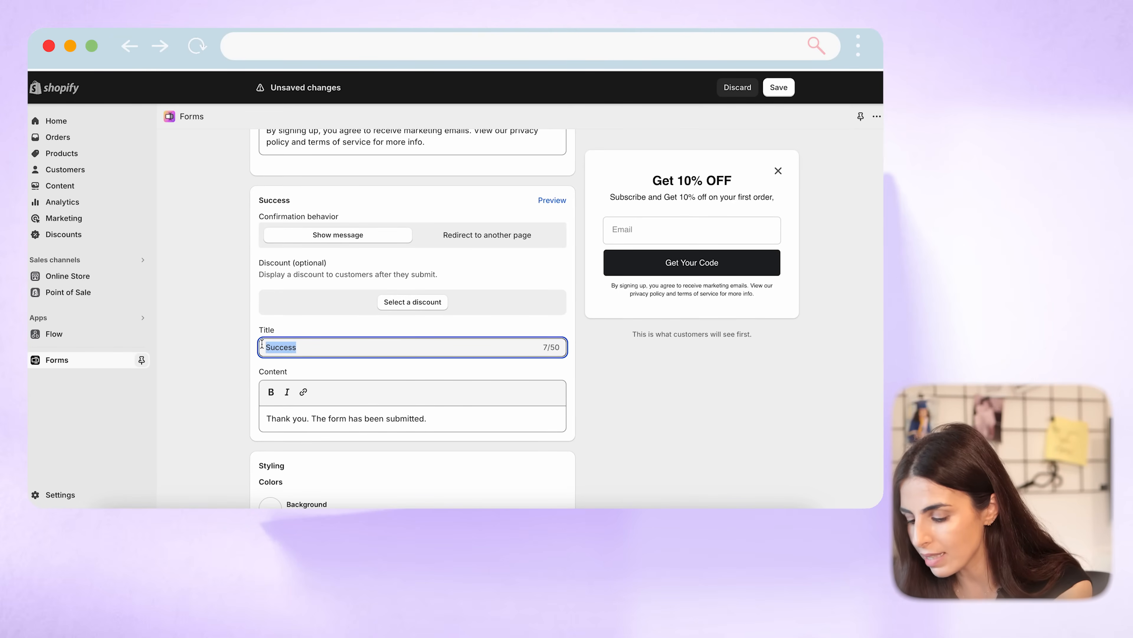
pyautogui.write('Thank for you')
pyautogui.press('BackSpace')
pyautogui.press('BackSpace')
pyautogui.press('BackSpace')
pyautogui.write('signing up')
# - Replace the success message's content with "Check your inbox for your special gift"
pyautogui.click(425, 426)
pyautogui.moveTo(430, 421); pyautogui.dragTo(228, 423)
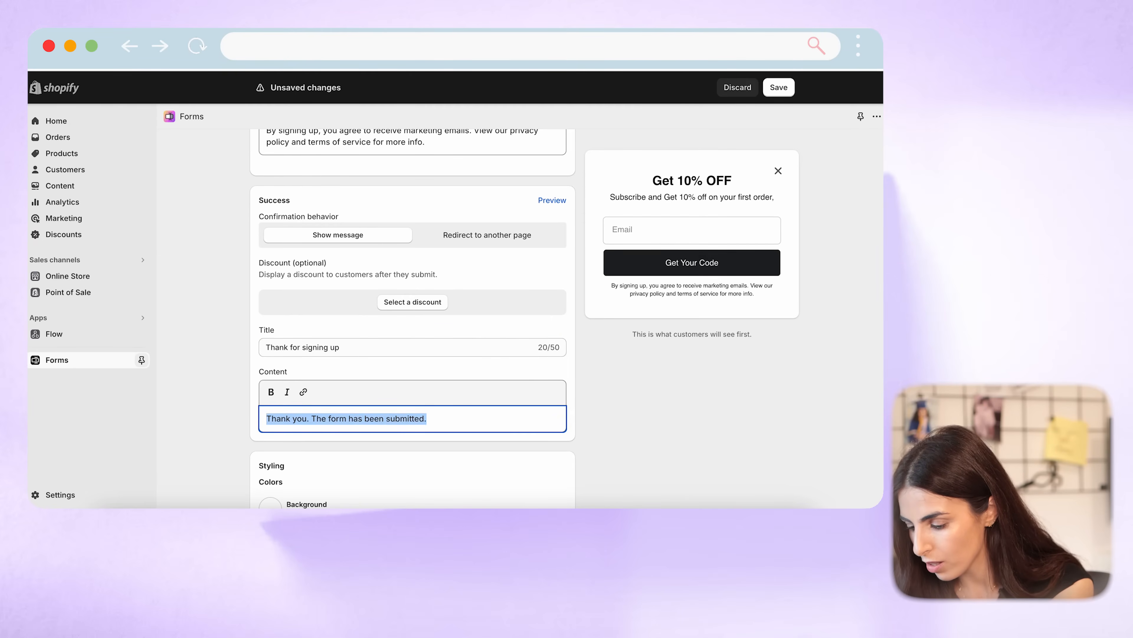
pyautogui.write('Check your inbox for your special')
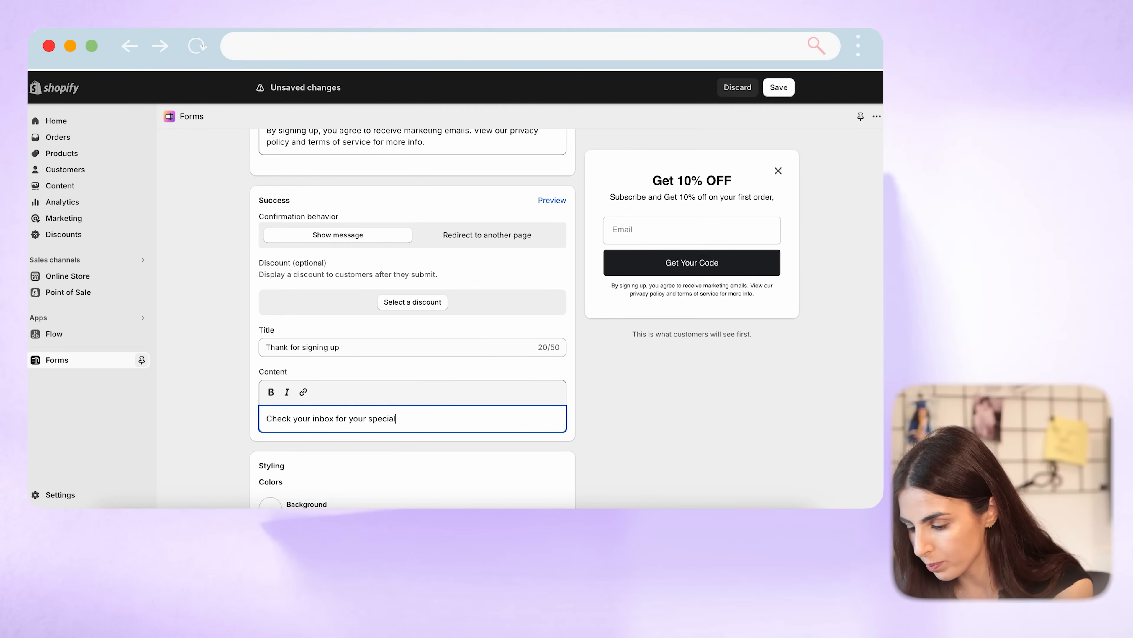
pyautogui.write(' gift')
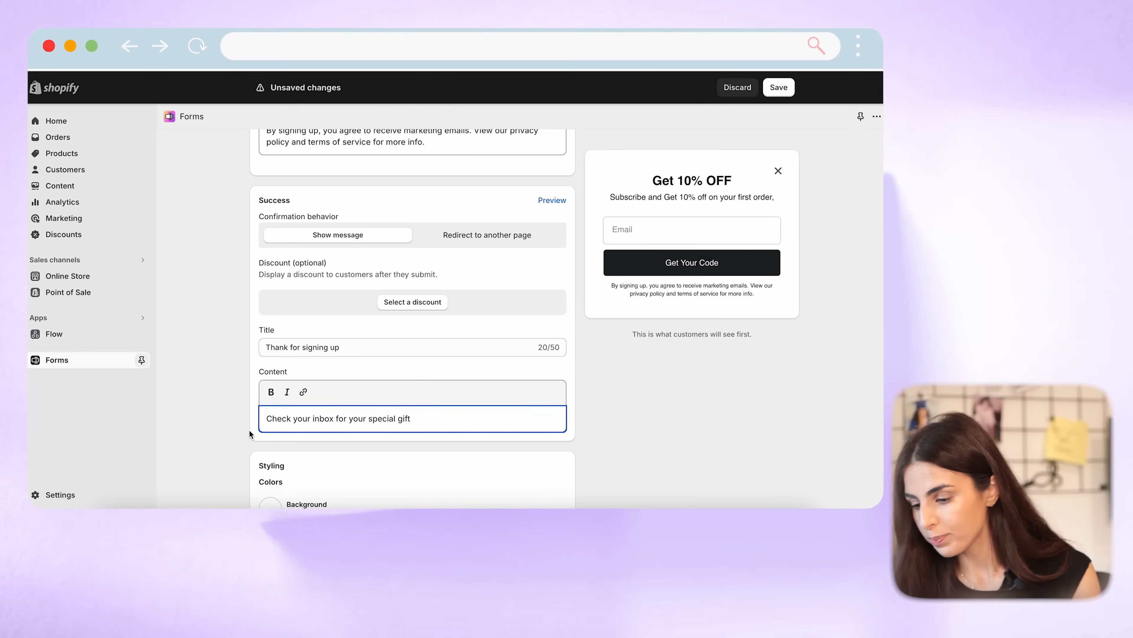
# - Examine the form's styling colors, form field fill options, typography and image settings
pyautogui.scroll(-5, 399, 378)
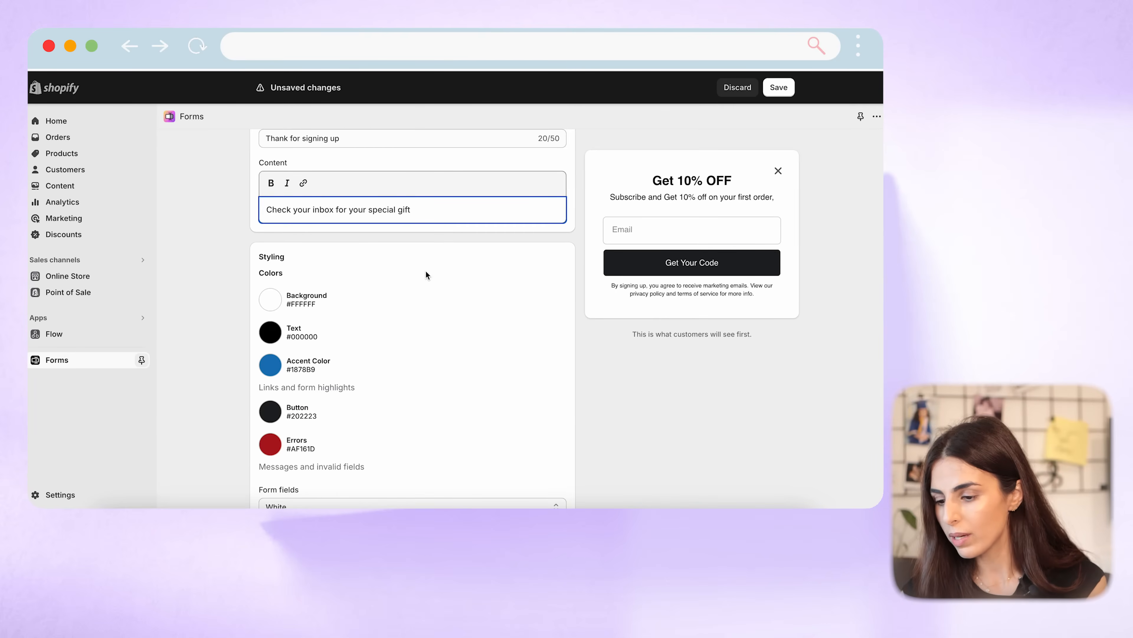
pyautogui.click(352, 353)
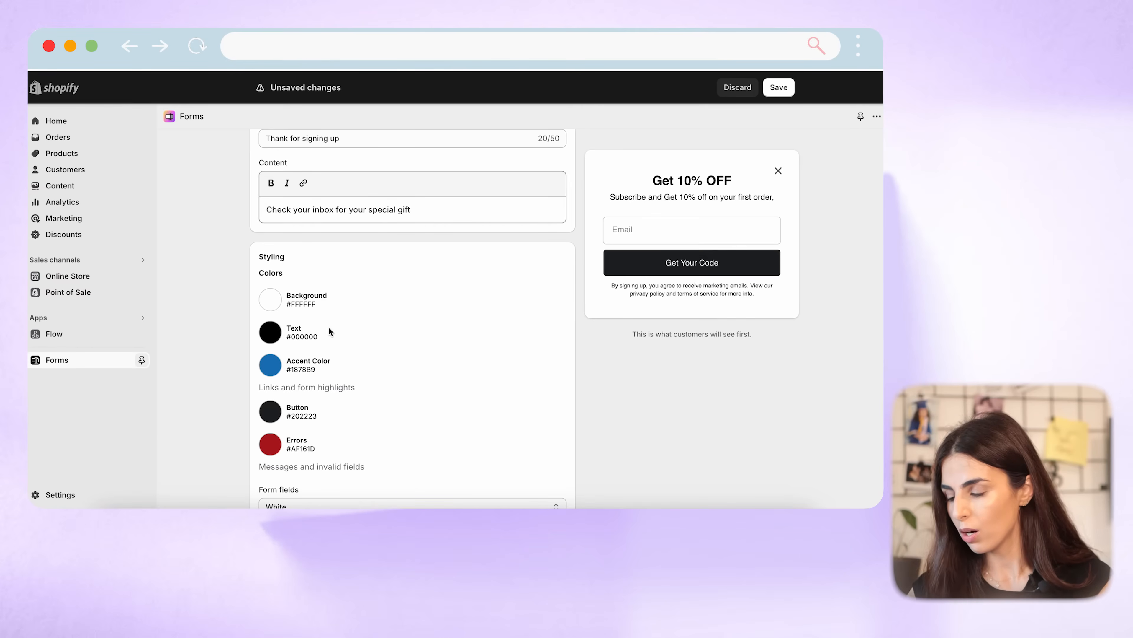
pyautogui.scroll(-1, 350, 347)
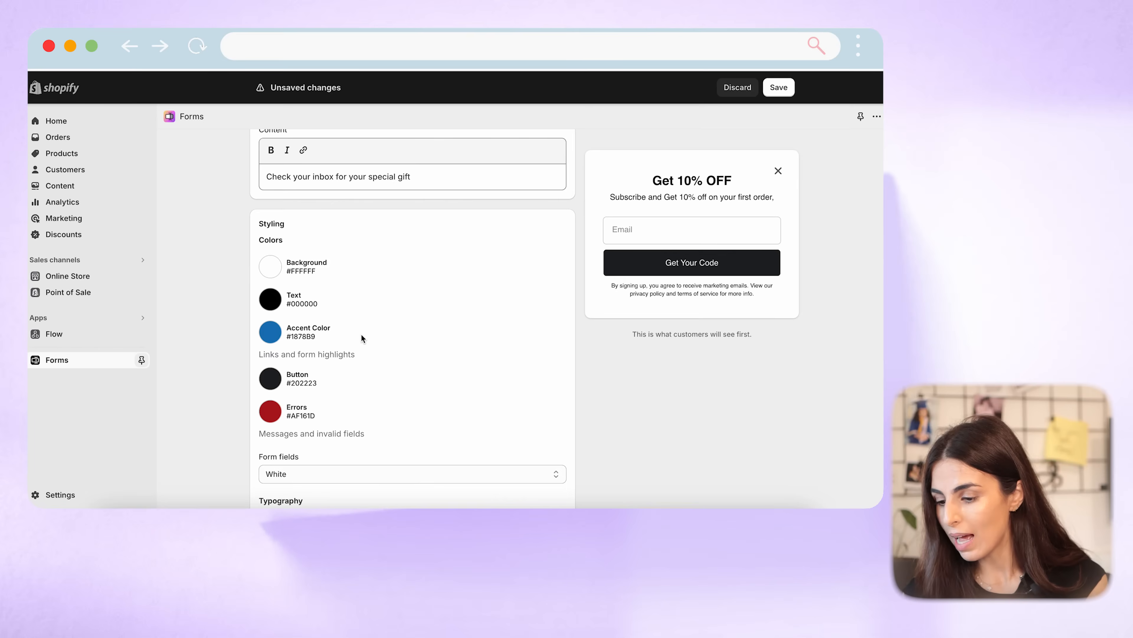
pyautogui.scroll(-3, 361, 338)
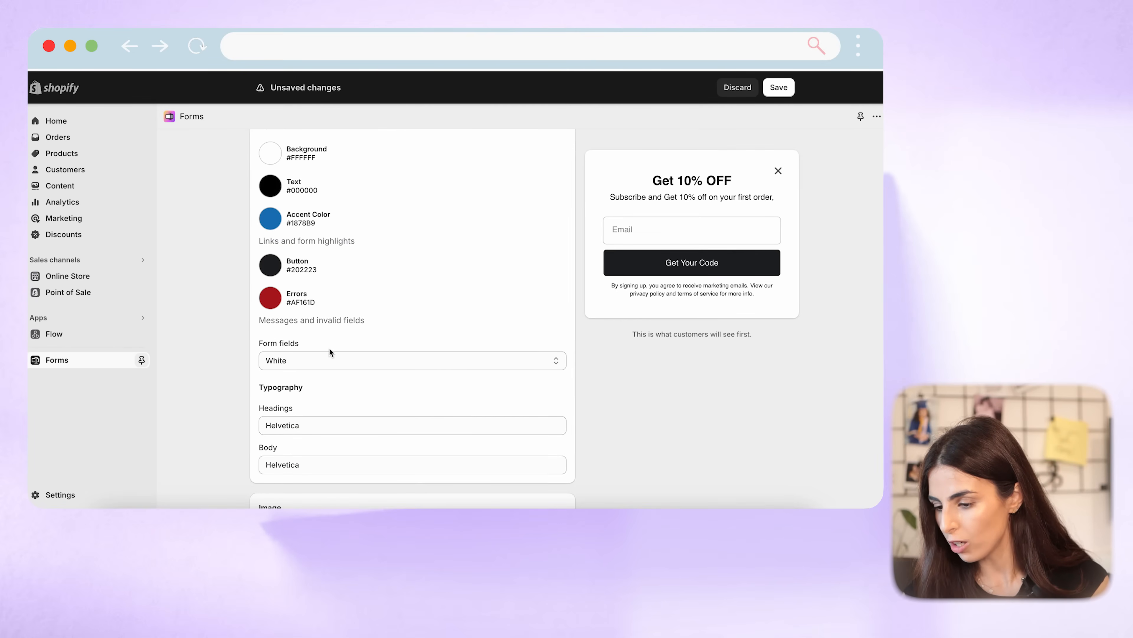
pyautogui.click(325, 363)
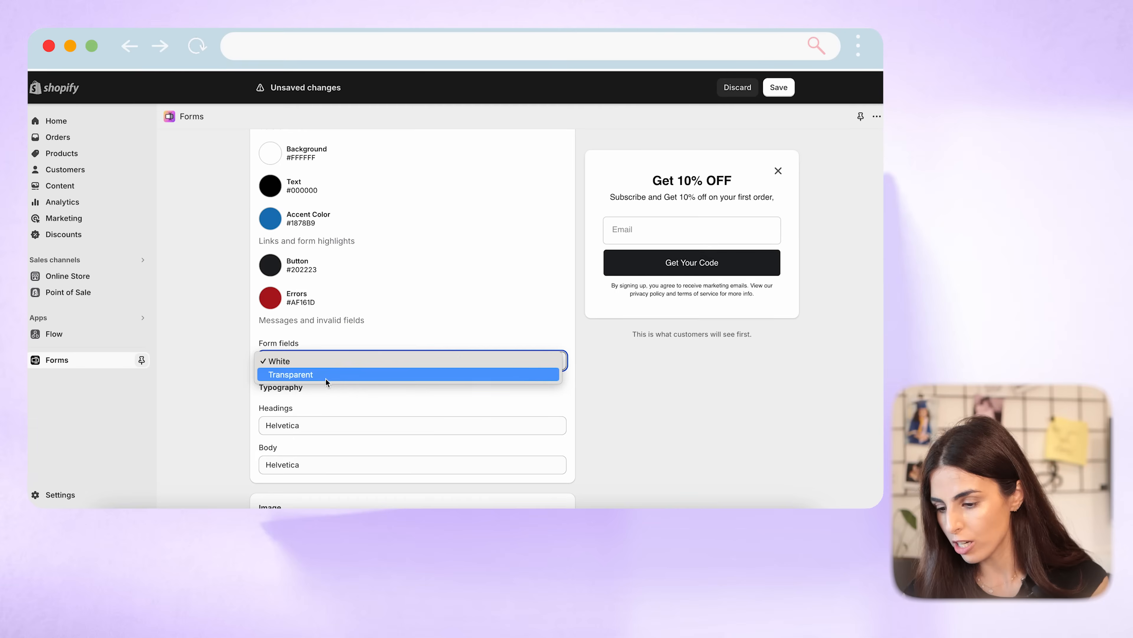
pyautogui.click(349, 360)
pyautogui.scroll(-1, 323, 405)
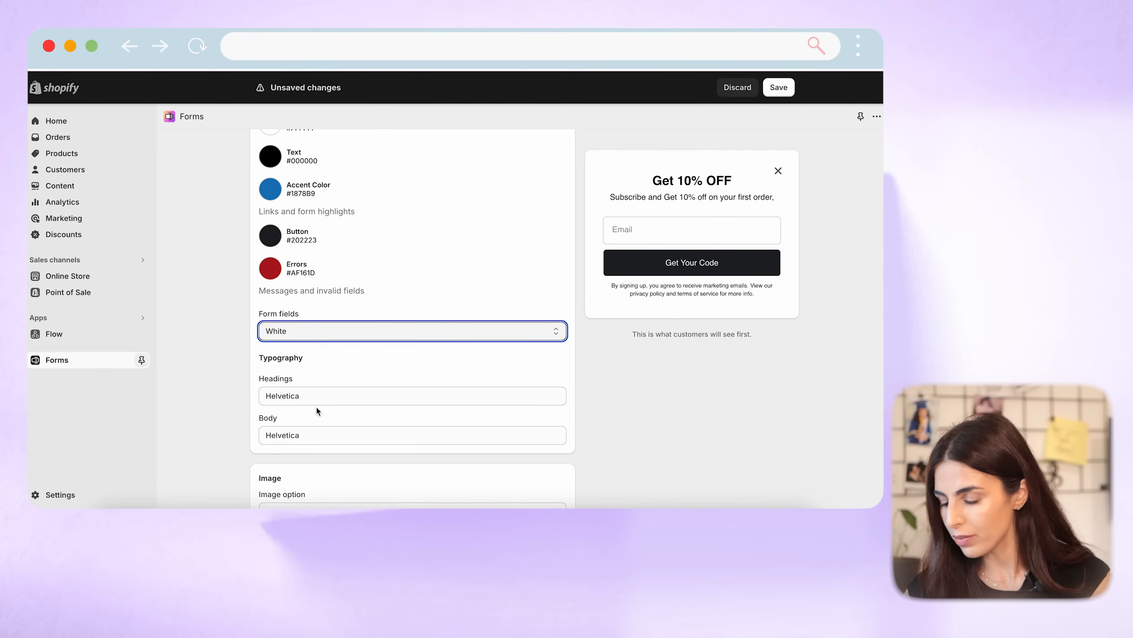
pyautogui.scroll(-4, 315, 406)
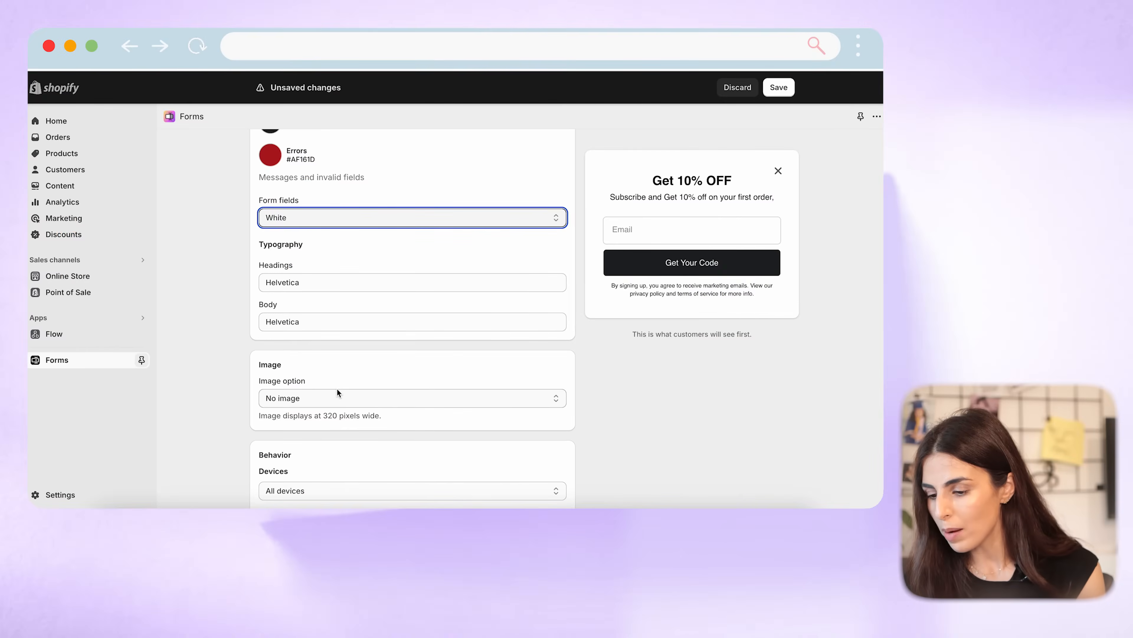
# - Set the form's image option to Image left and add pexels-minan1398-694740.jpg from Downloads as its image
pyautogui.click(336, 388)
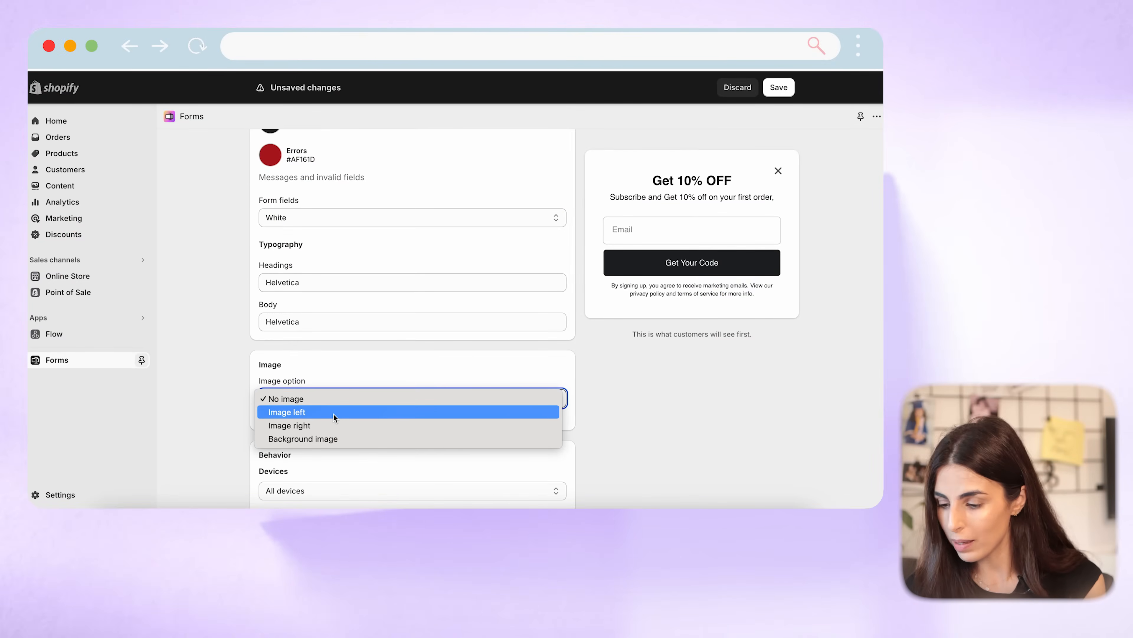
pyautogui.click(333, 415)
pyautogui.scroll(-2, 360, 426)
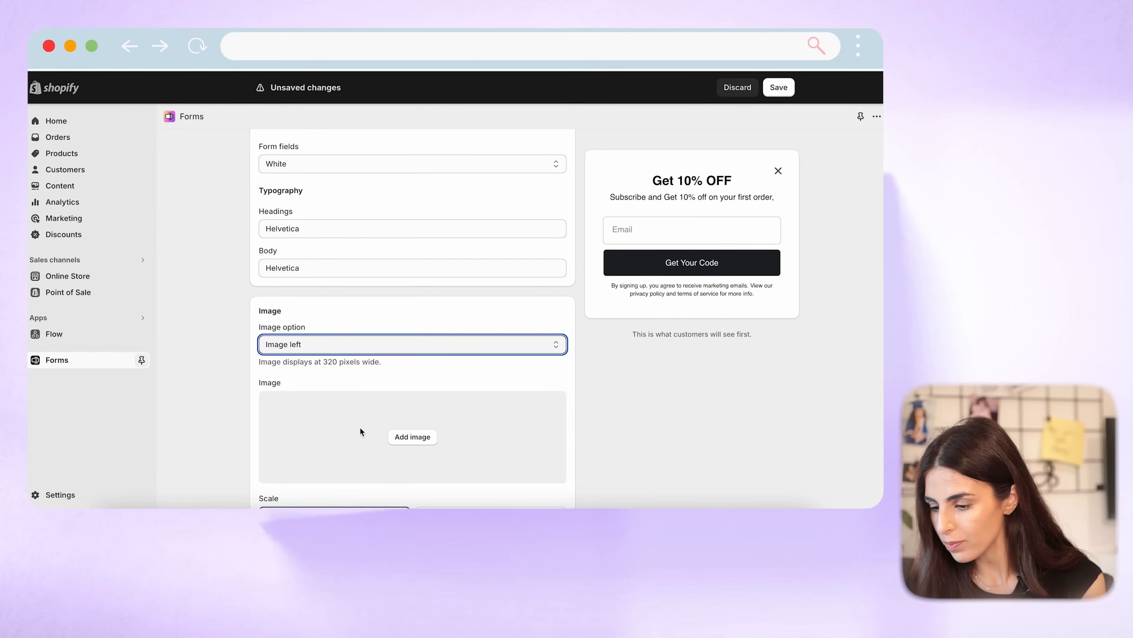
pyautogui.click(415, 436)
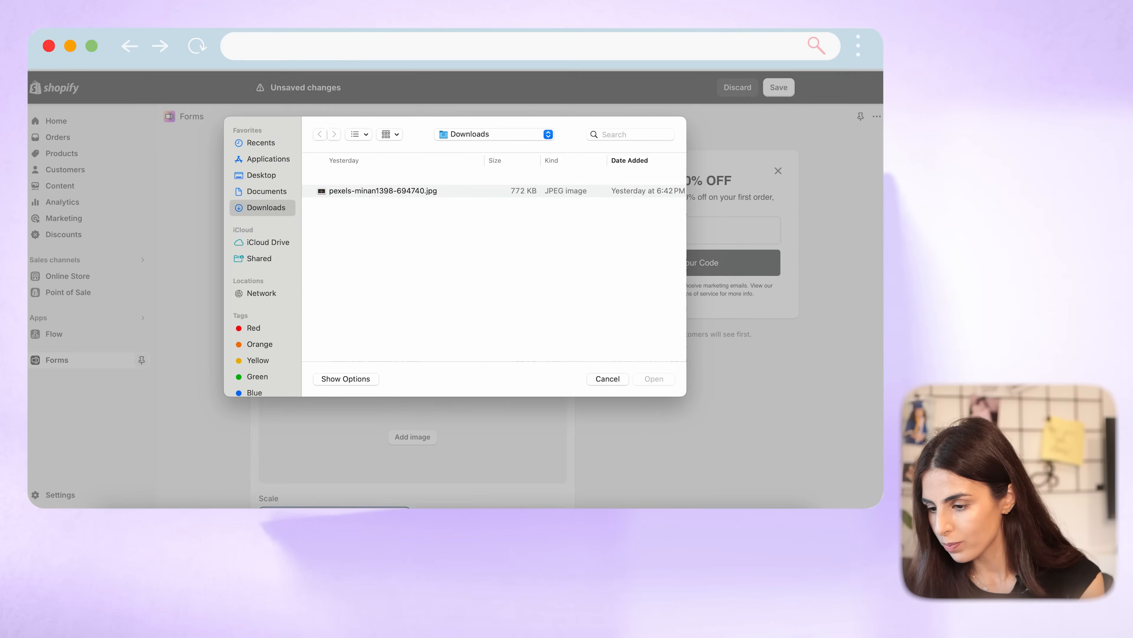
pyautogui.click(358, 193)
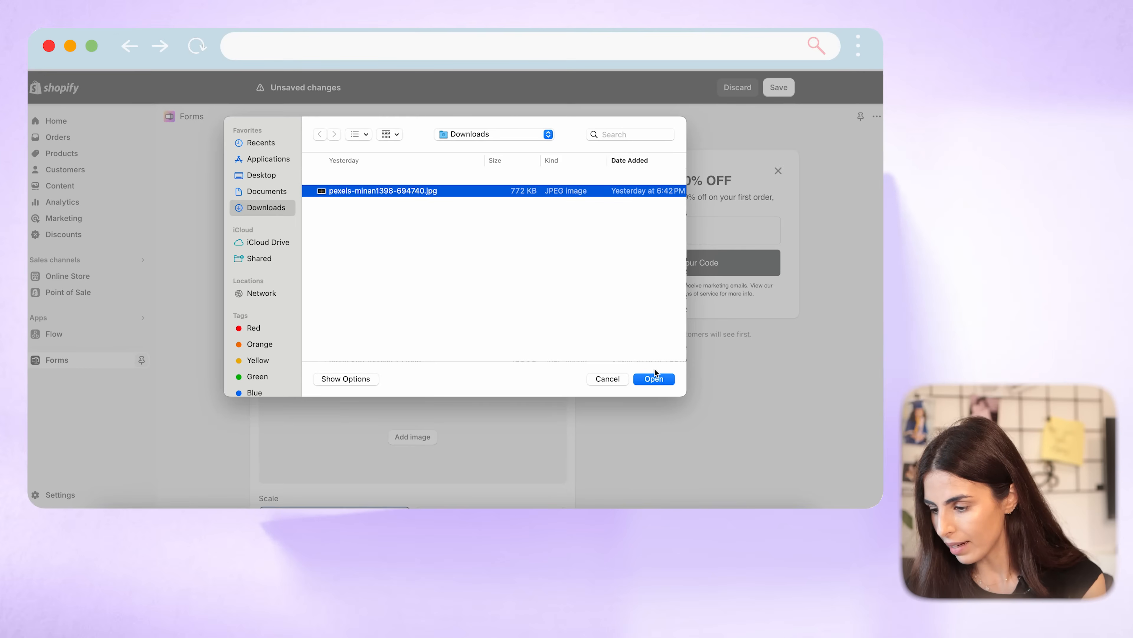
pyautogui.click(654, 378)
# - Preview the form image with the Fit scale, and return the scale to Fill
pyautogui.scroll(-5, 492, 411)
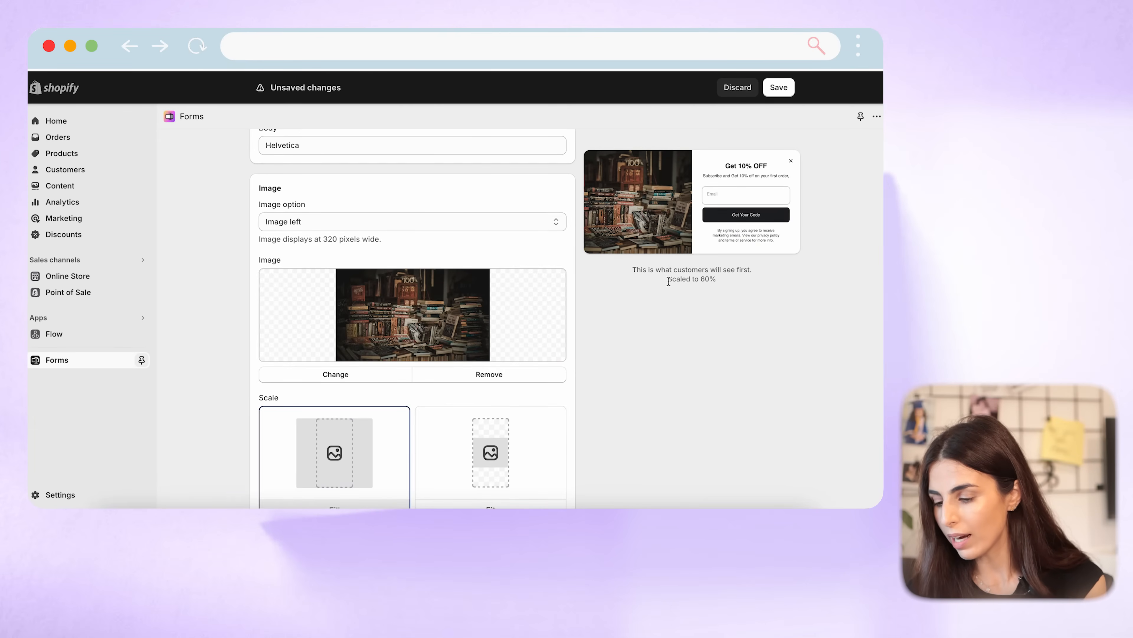
pyautogui.scroll(-2, 526, 420)
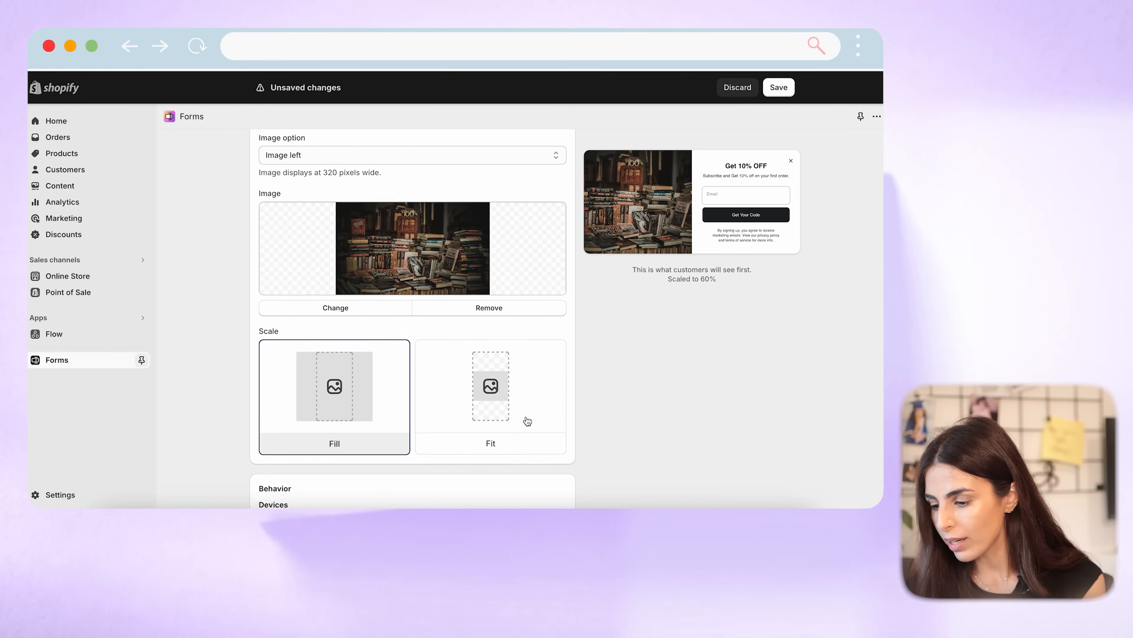
pyautogui.click(509, 410)
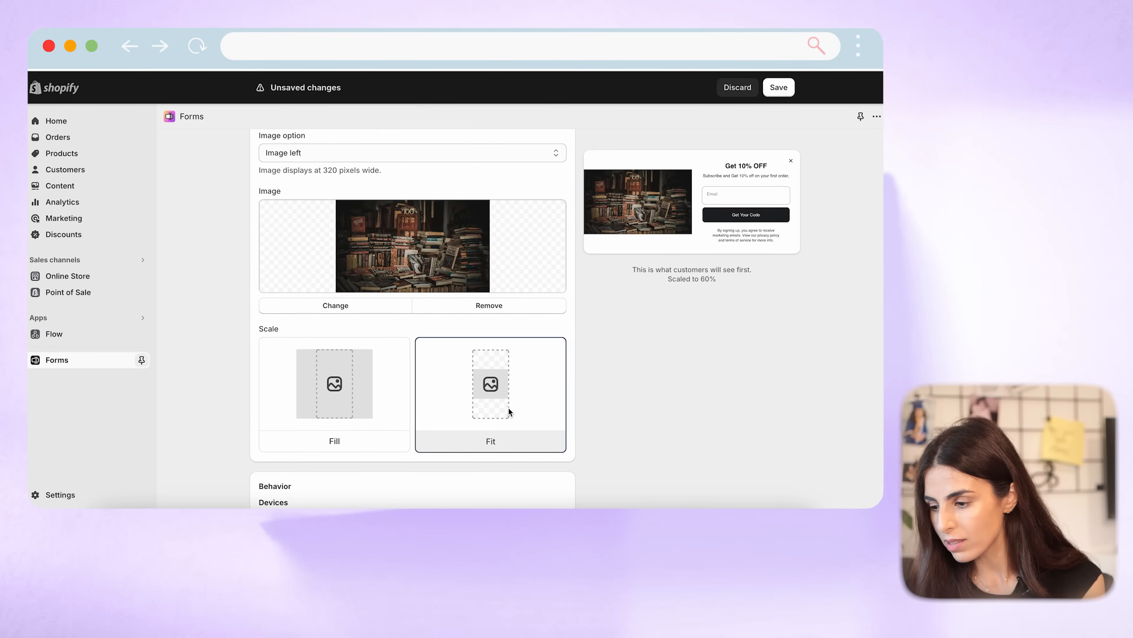
pyautogui.click(351, 394)
# - Set the devices in the form's behavior settings to Desktop
pyautogui.scroll(-3, 351, 394)
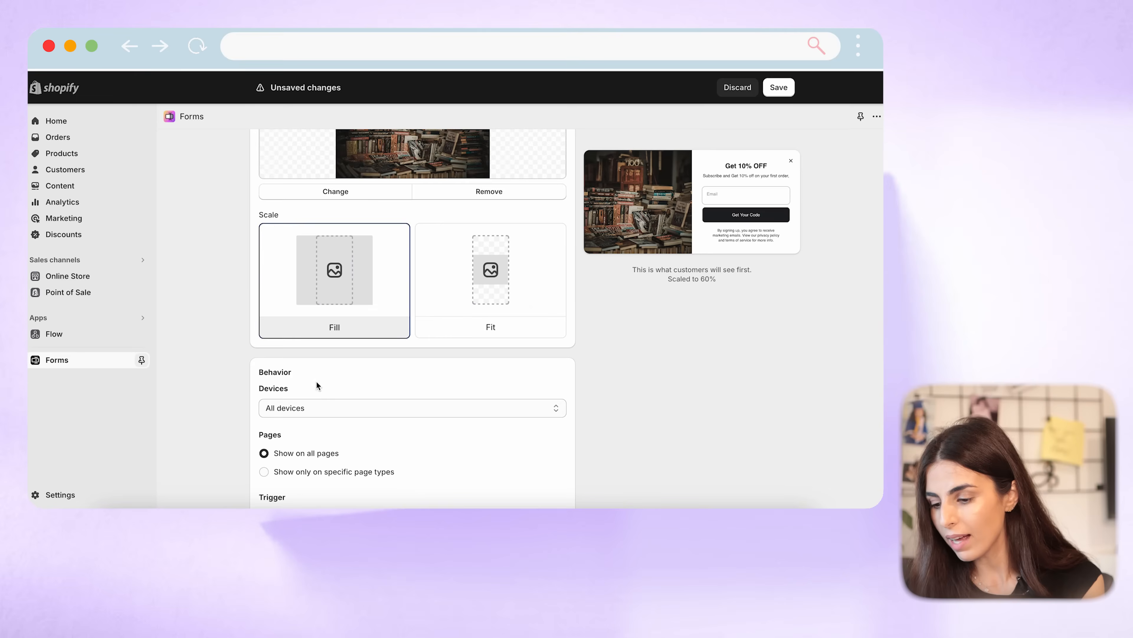
pyautogui.scroll(-1, 316, 385)
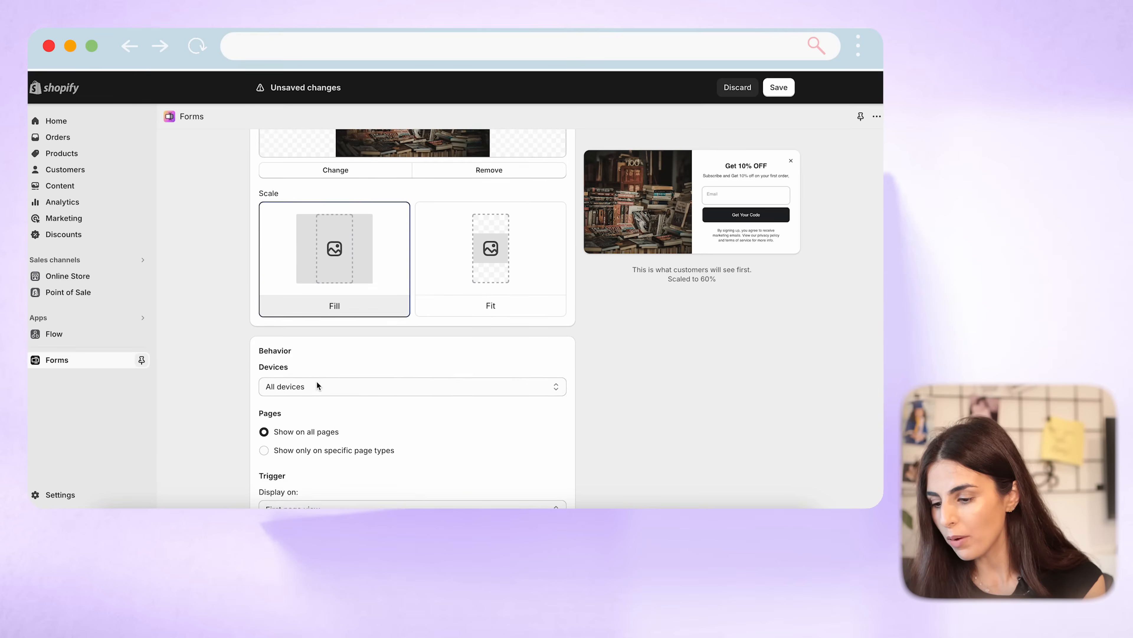
pyautogui.click(349, 381)
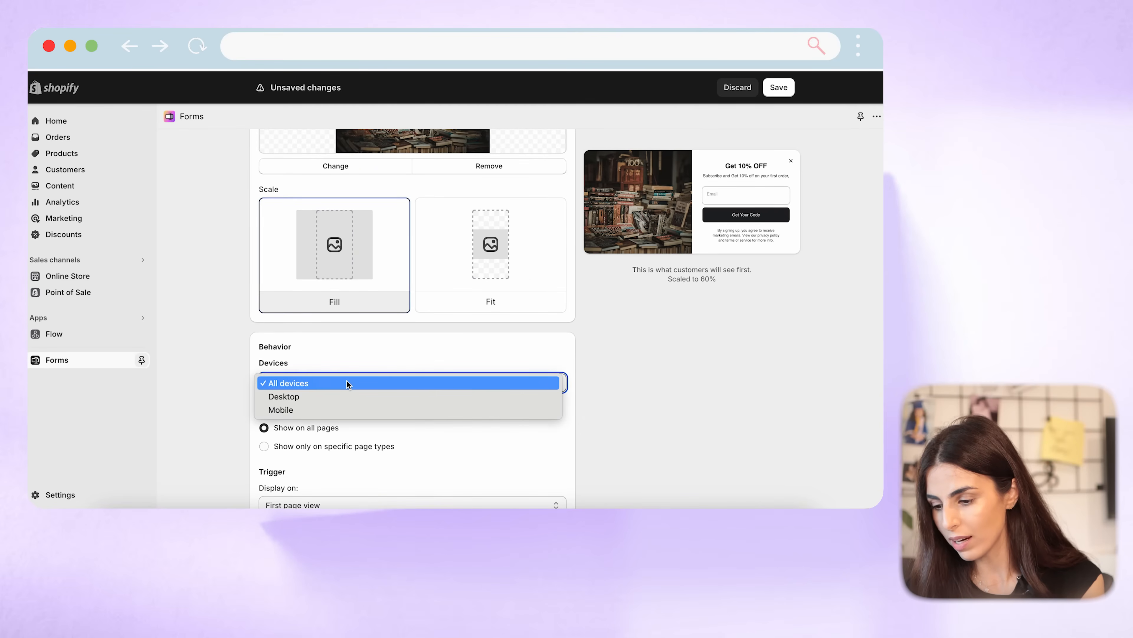
pyautogui.click(340, 394)
# - Set the form's display trigger to wait 10 seconds after the first page view
pyautogui.scroll(-4, 340, 394)
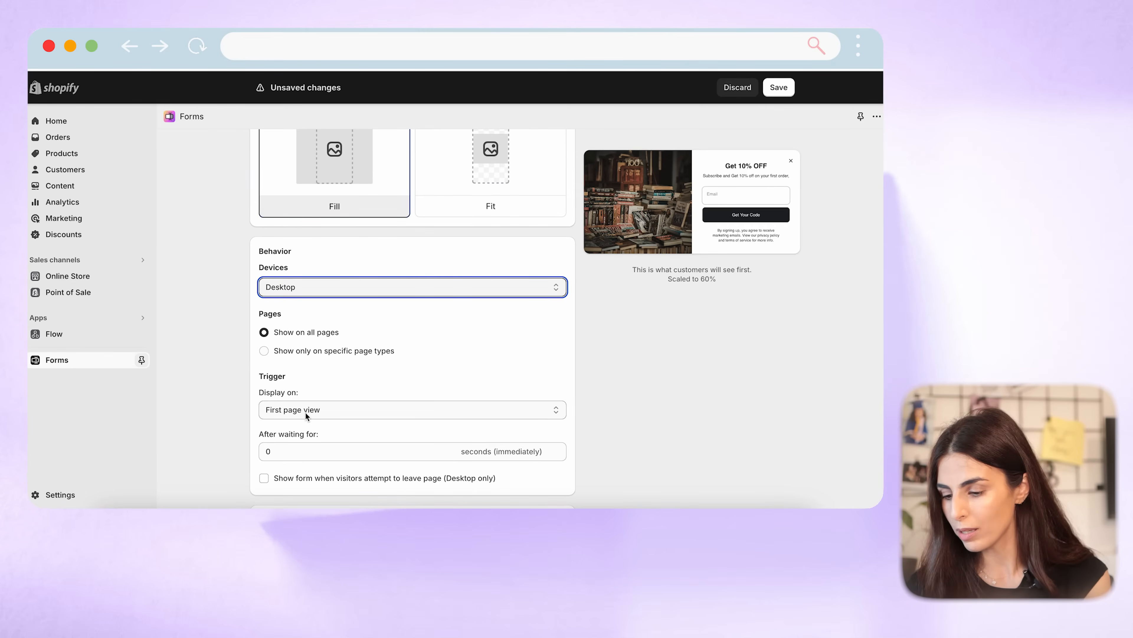
pyautogui.click(280, 449)
pyautogui.write('10')
# - Turn the option for visitors attempting to leave the page on and off again, and set the form's devices to Mobile
pyautogui.scroll(-1, 312, 489)
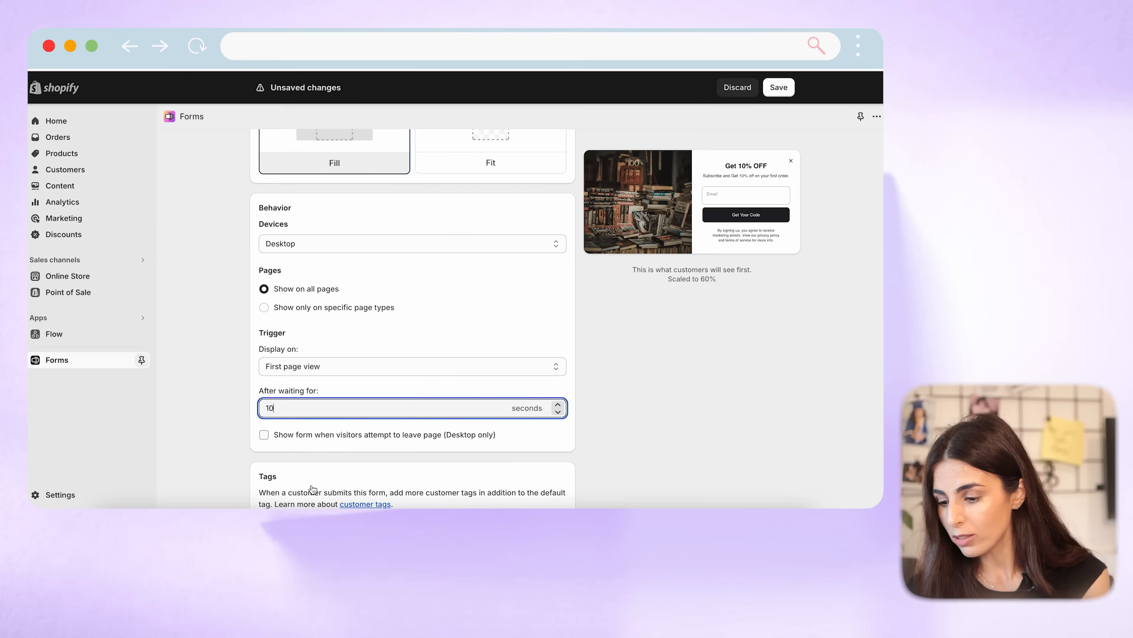
pyautogui.click(264, 435)
pyautogui.click(270, 439)
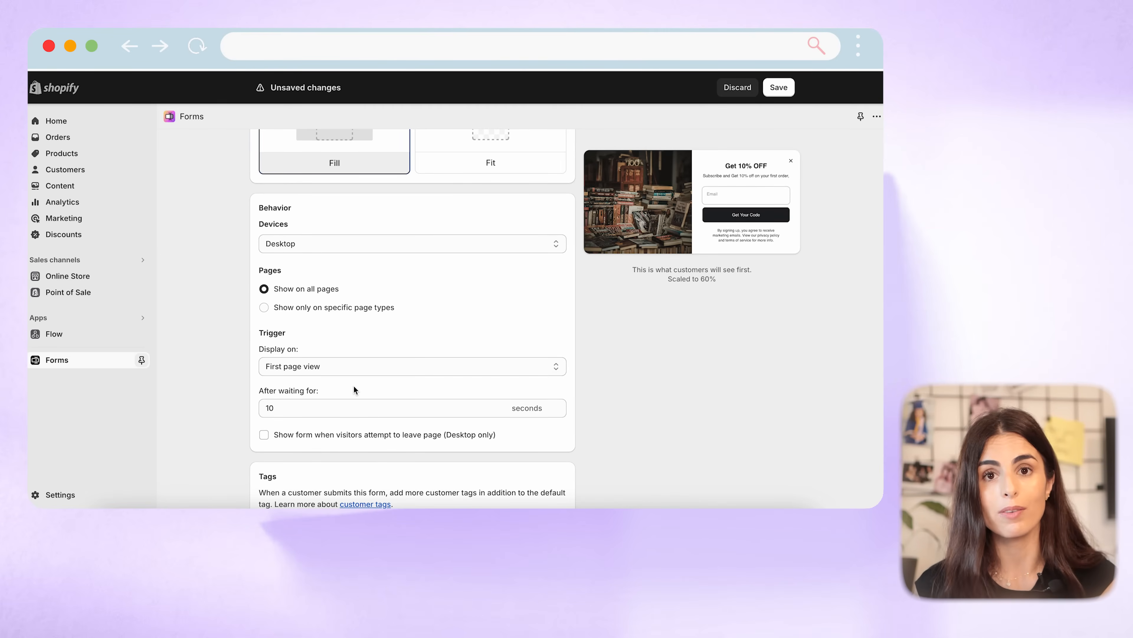
pyautogui.click(389, 245)
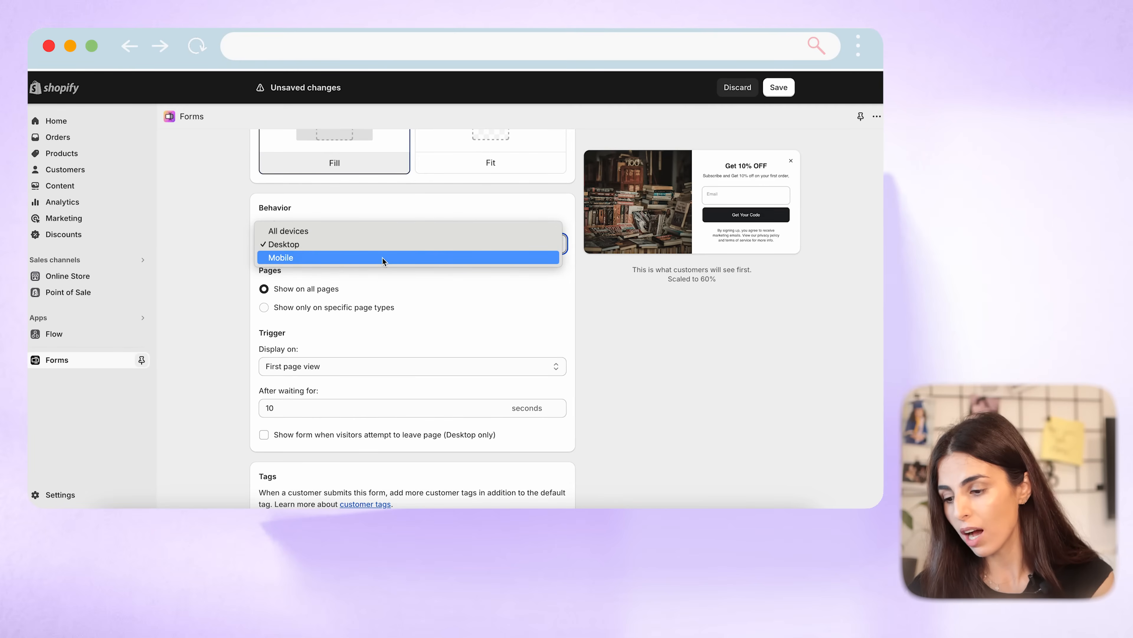
pyautogui.click(383, 258)
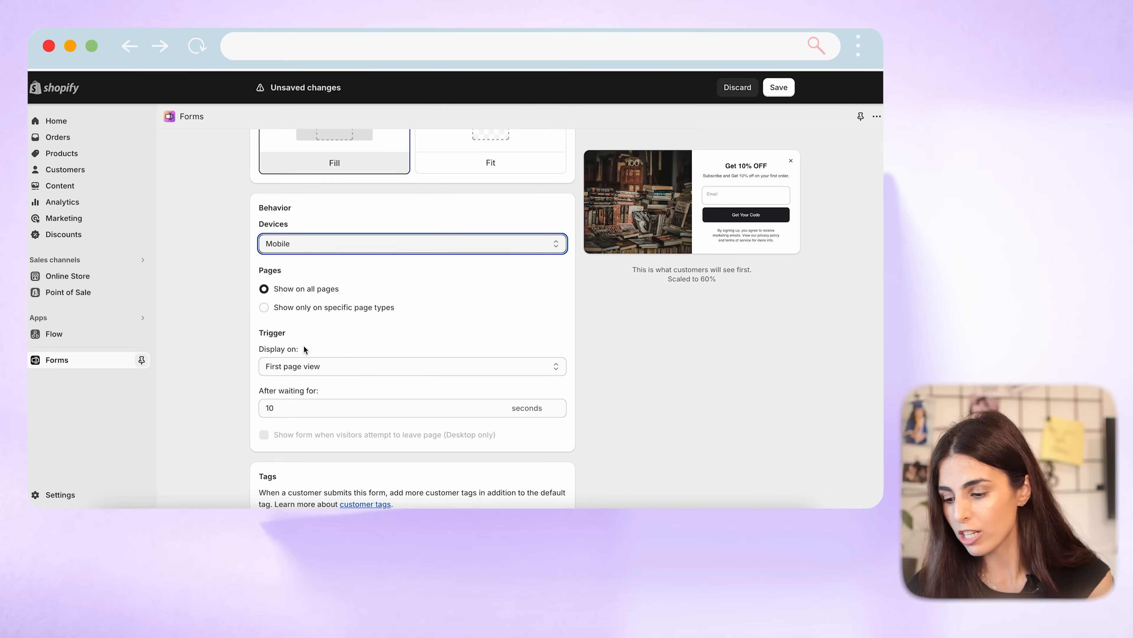
# - Remove the uploaded image from the form, keeping the image option at Image left
pyautogui.scroll(2, 434, 334)
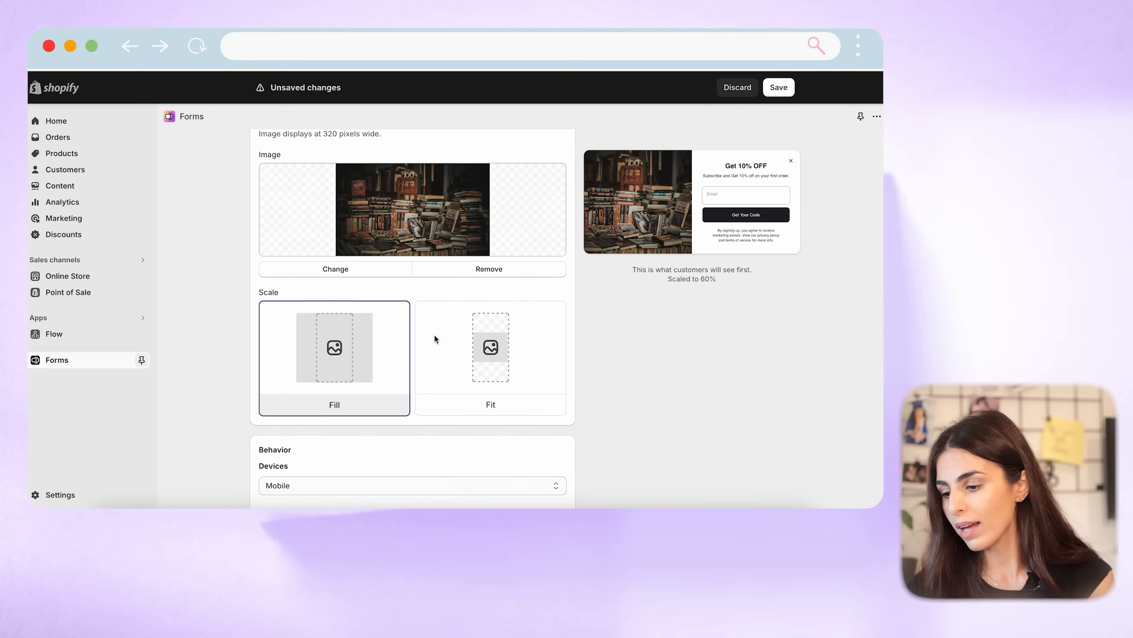
pyautogui.scroll(2, 440, 266)
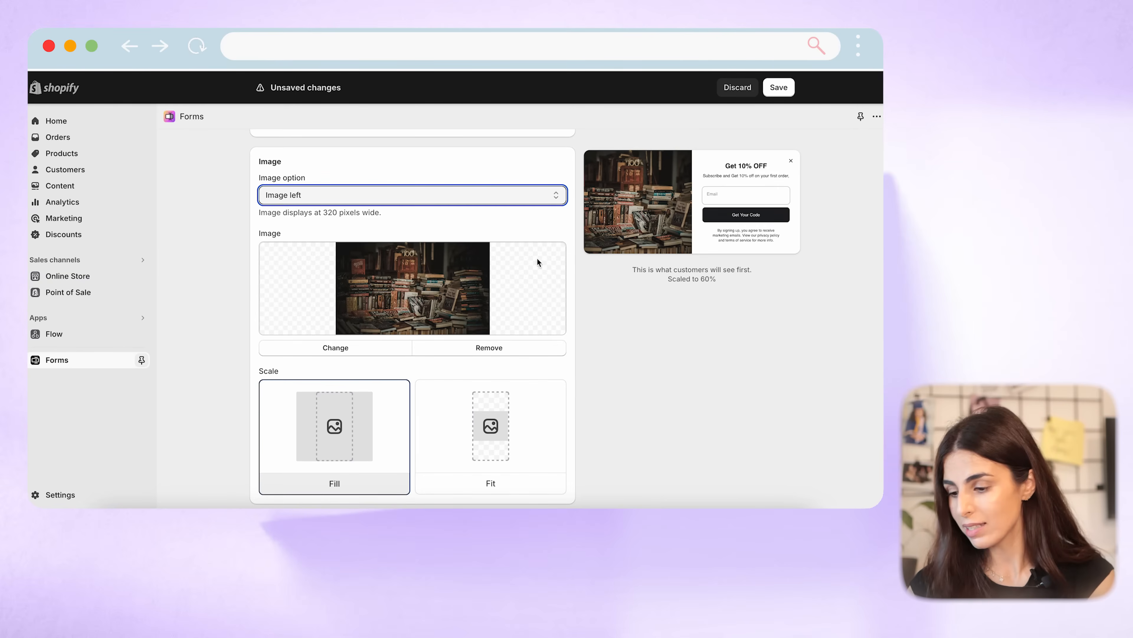
pyautogui.click(486, 349)
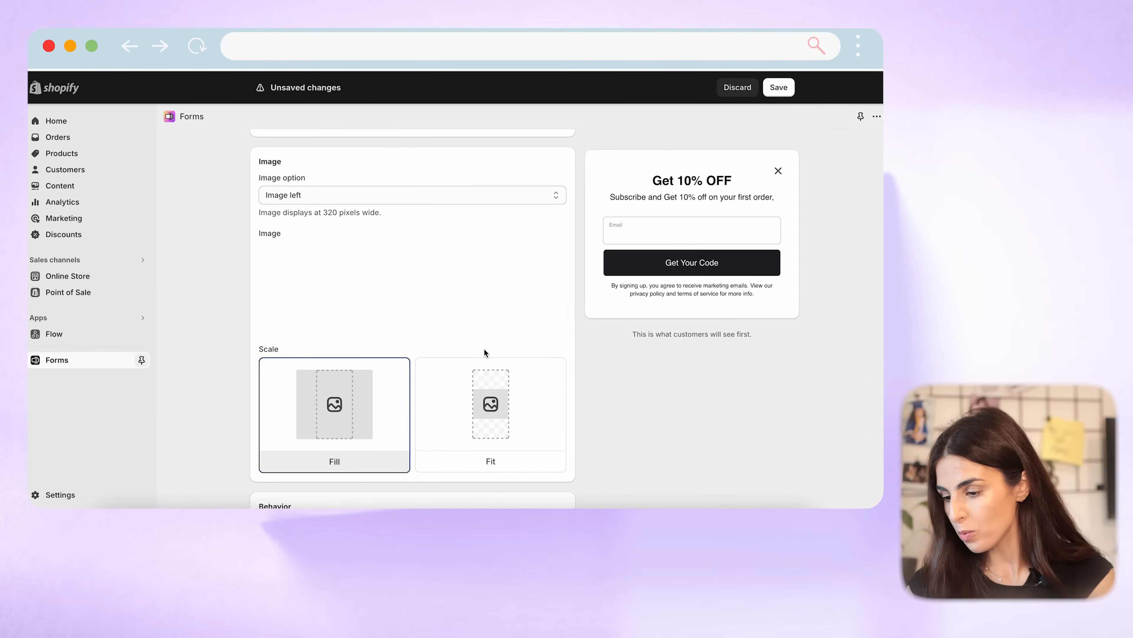
pyautogui.click(500, 198)
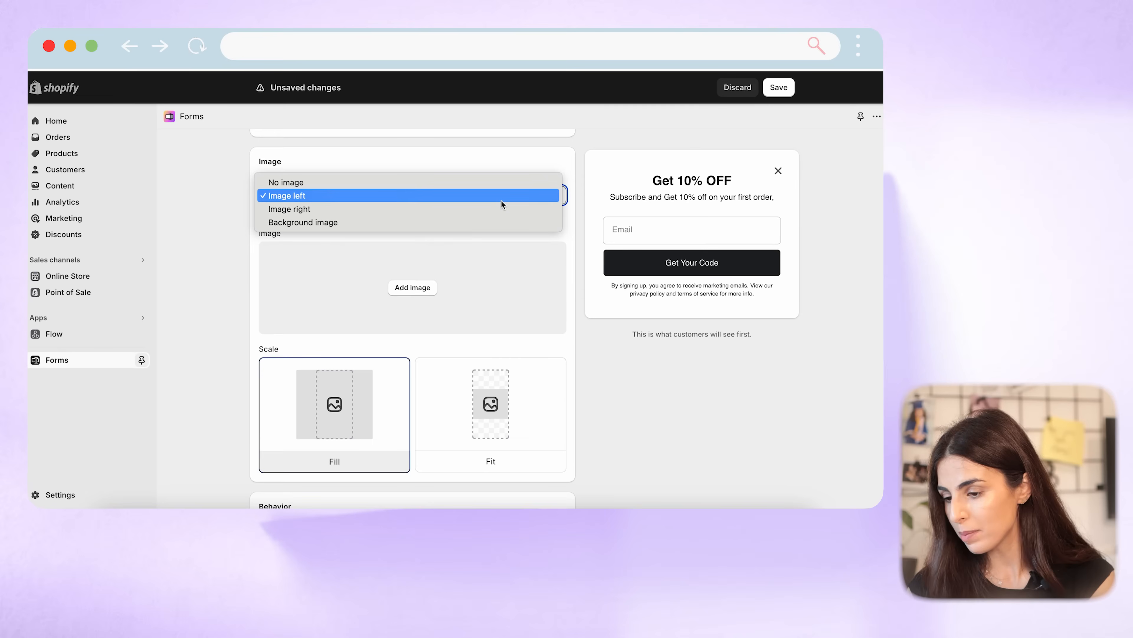
pyautogui.click(497, 155)
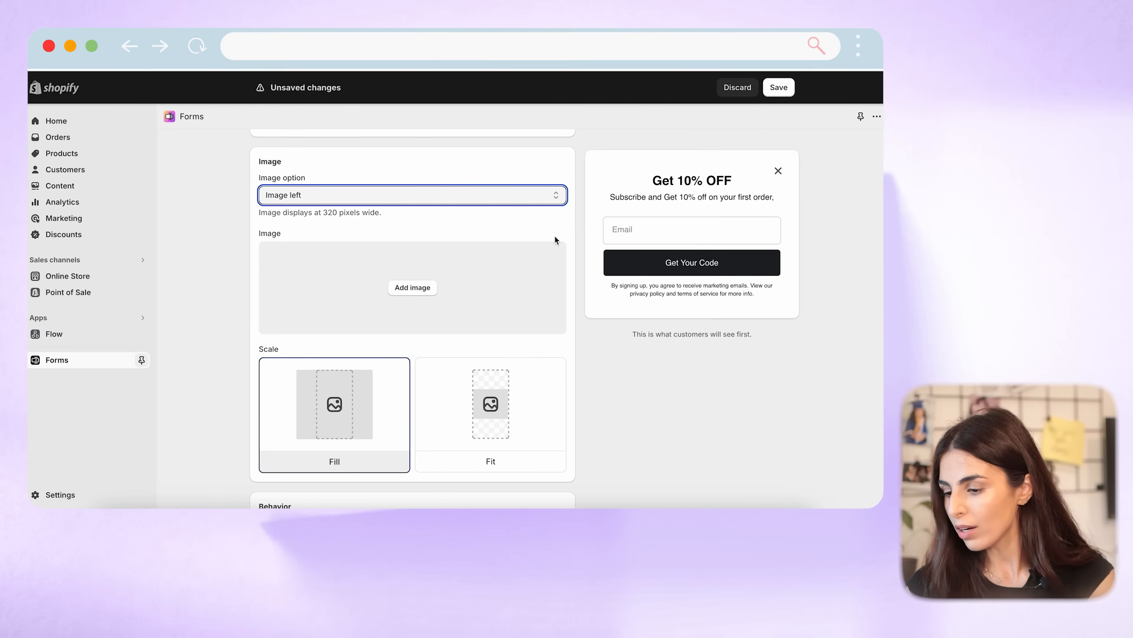
# - Create the customer tag "New Subscribers" and add it to the form's tags
pyautogui.scroll(-10, 470, 331)
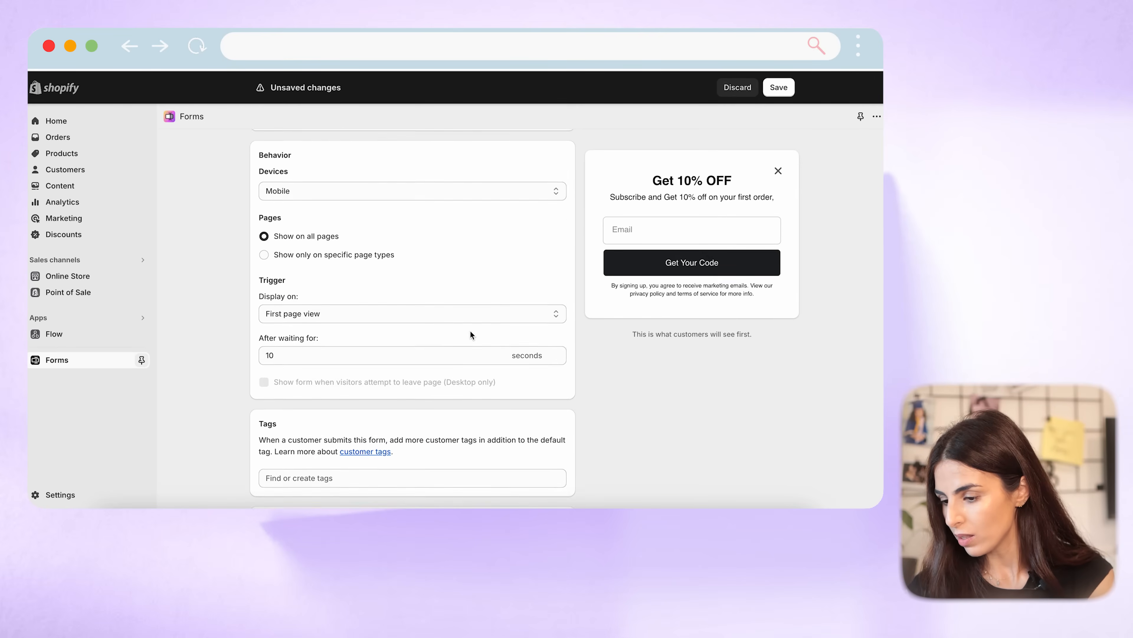
pyautogui.scroll(-5, 471, 334)
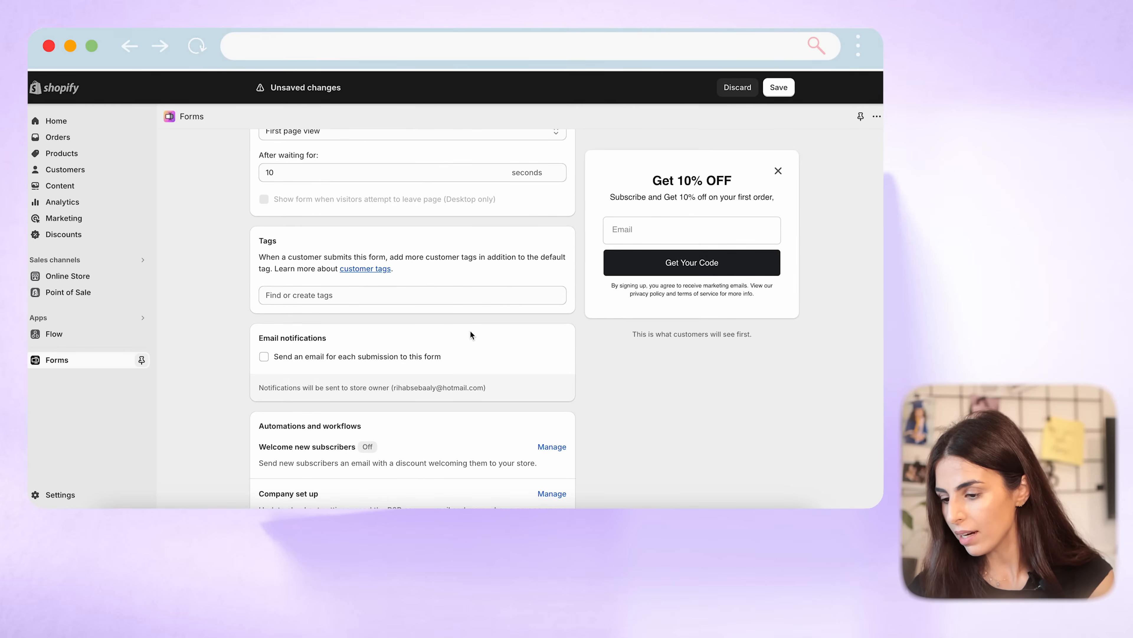
pyautogui.click(309, 297)
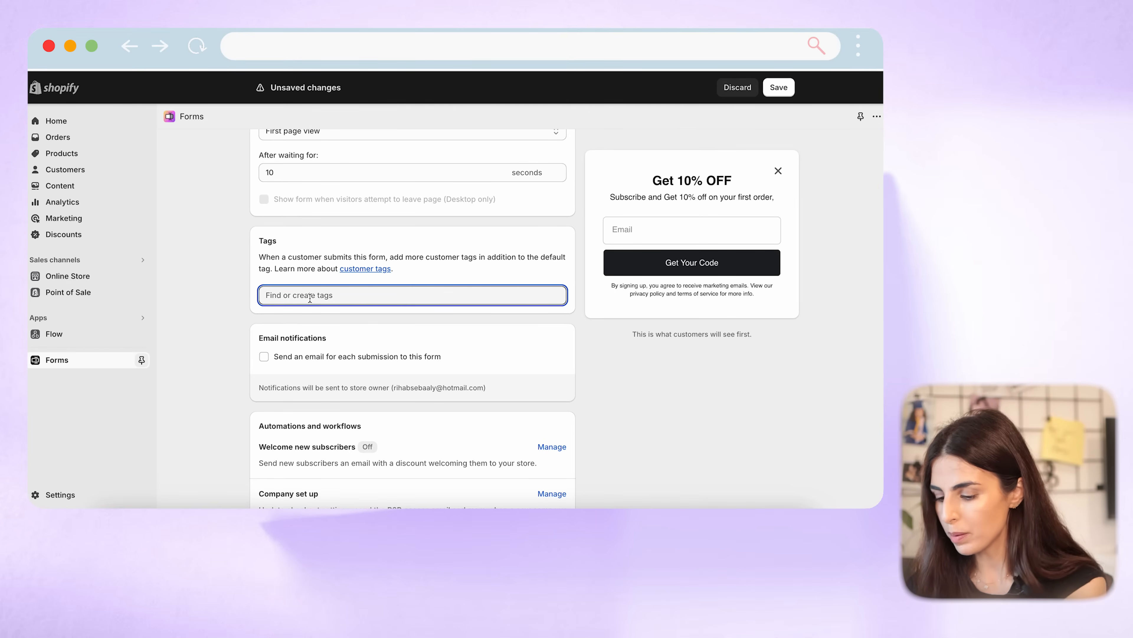
pyautogui.write('NEw')
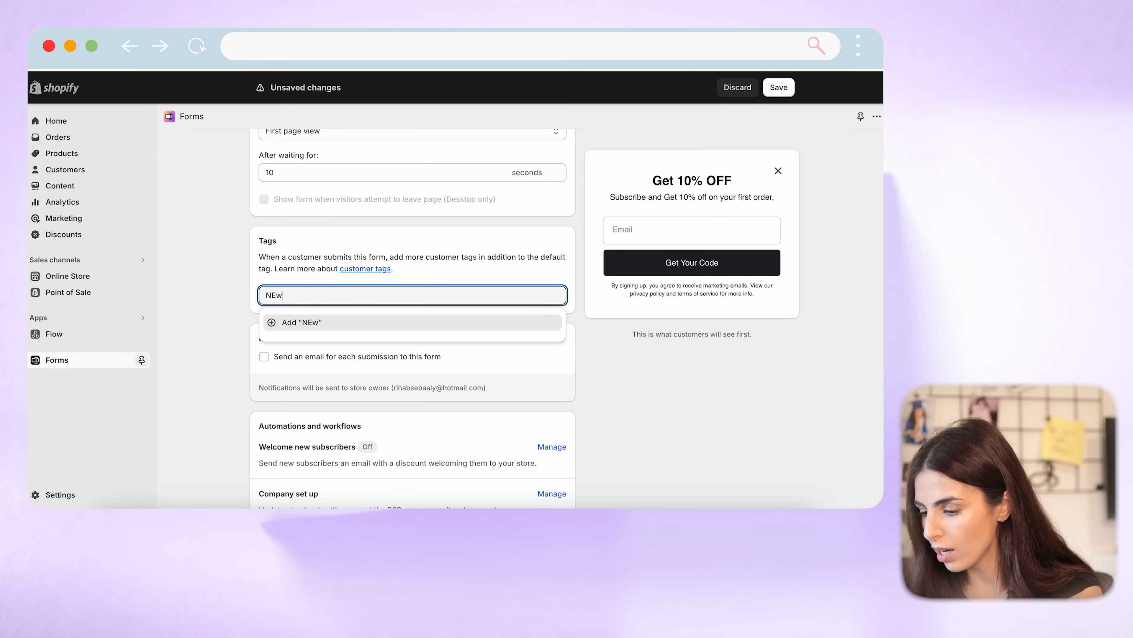
pyautogui.write(' Subscibers')
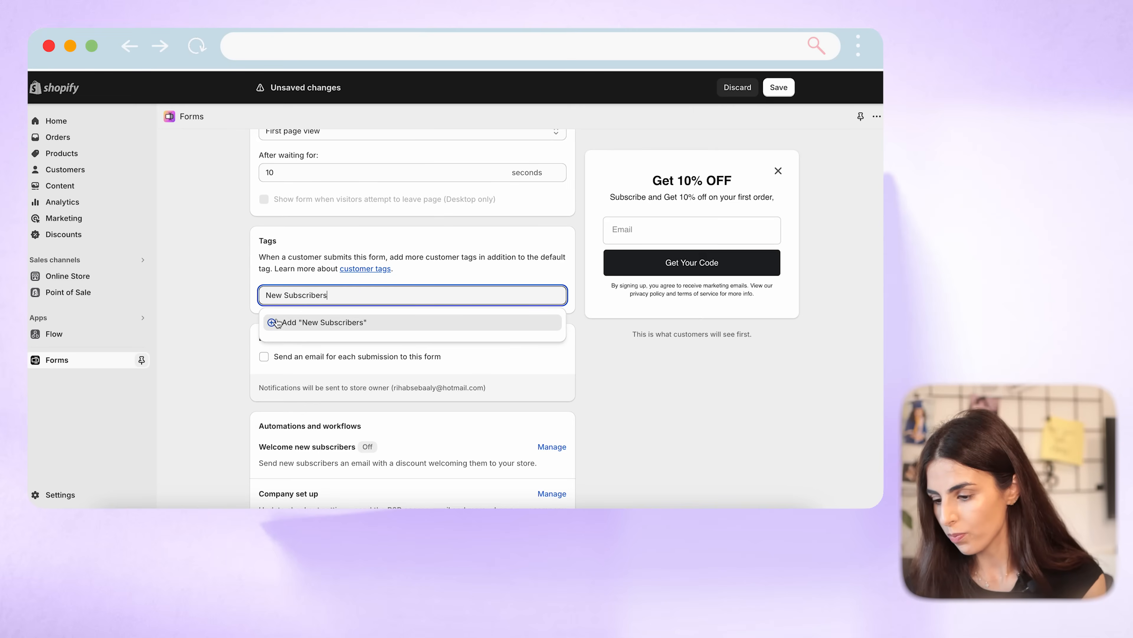
pyautogui.click(275, 321)
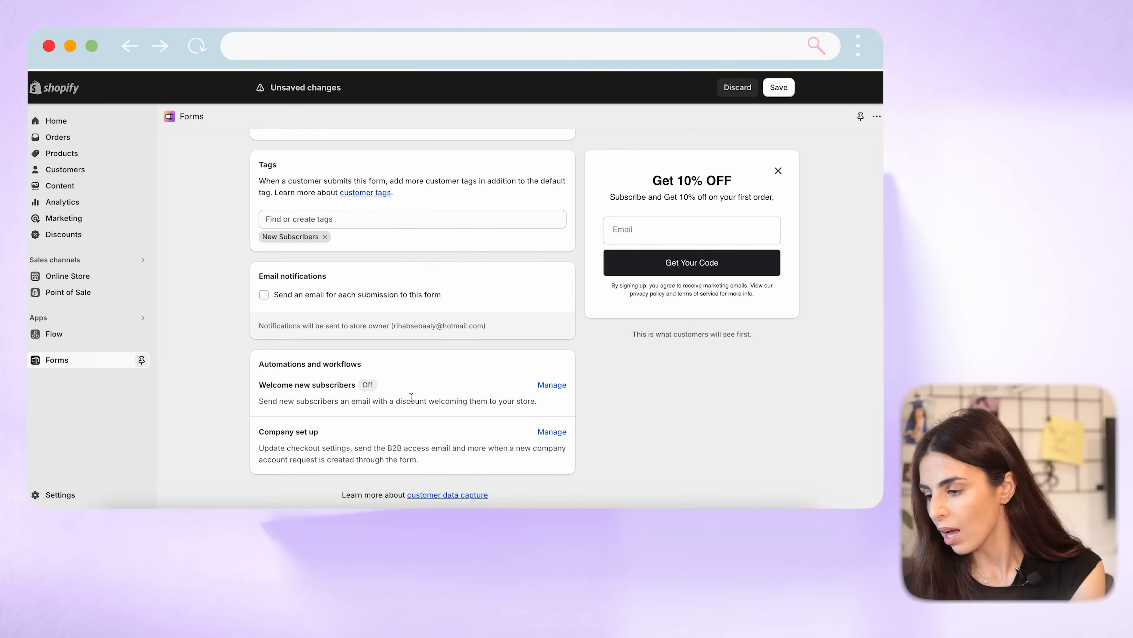
# - Save the welcome popup form and turn on the Forms app embed in the online store theme
pyautogui.click(787, 89)
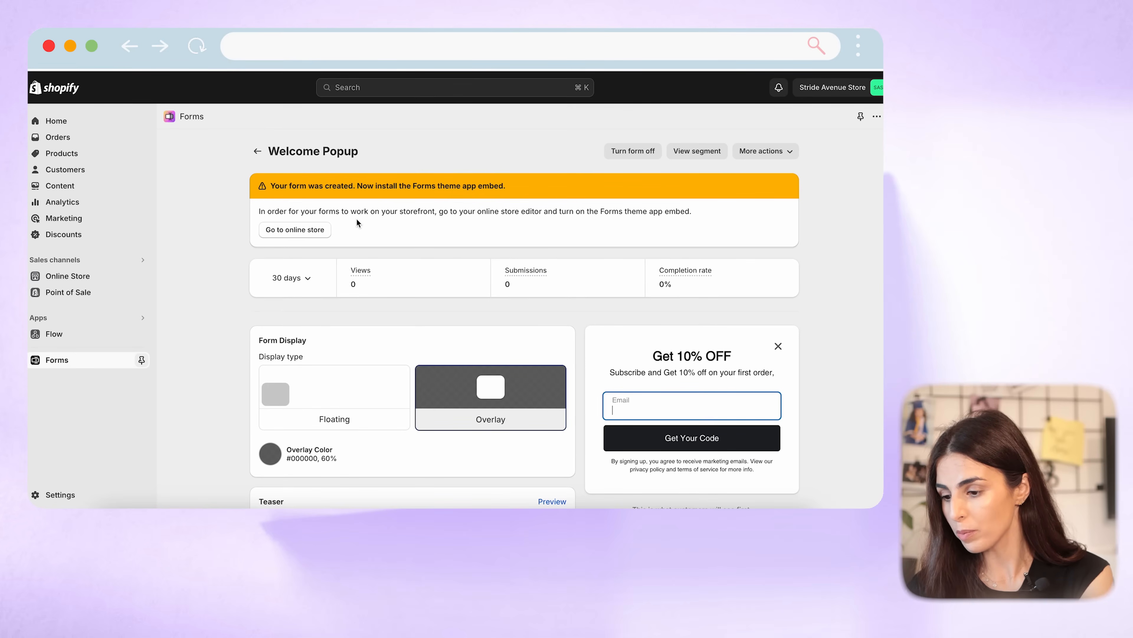
pyautogui.click(305, 231)
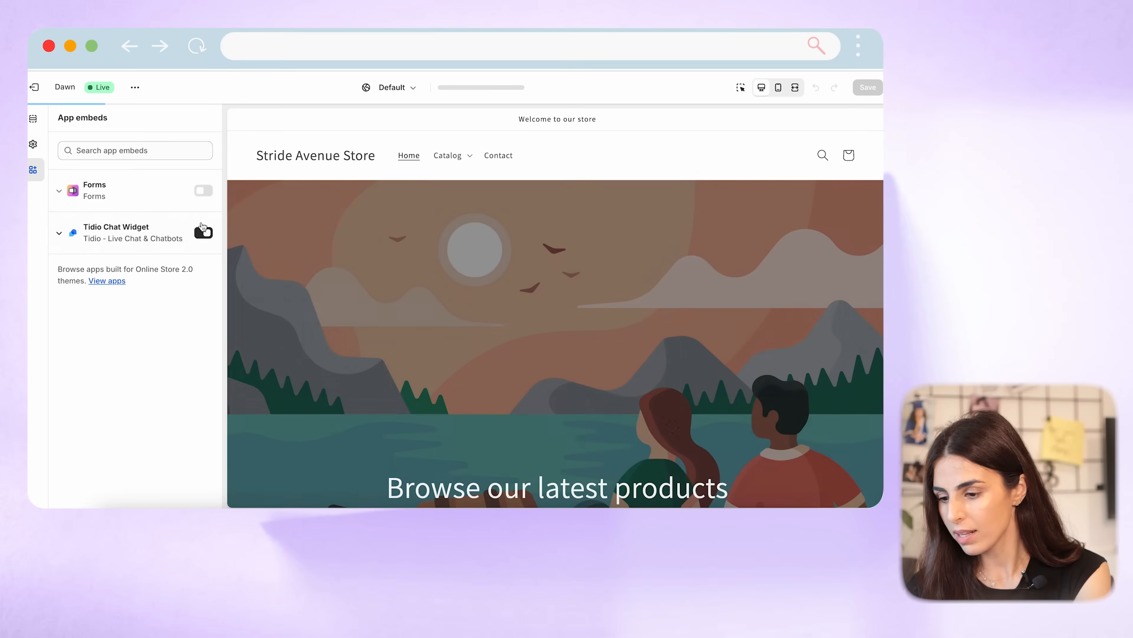
pyautogui.click(204, 191)
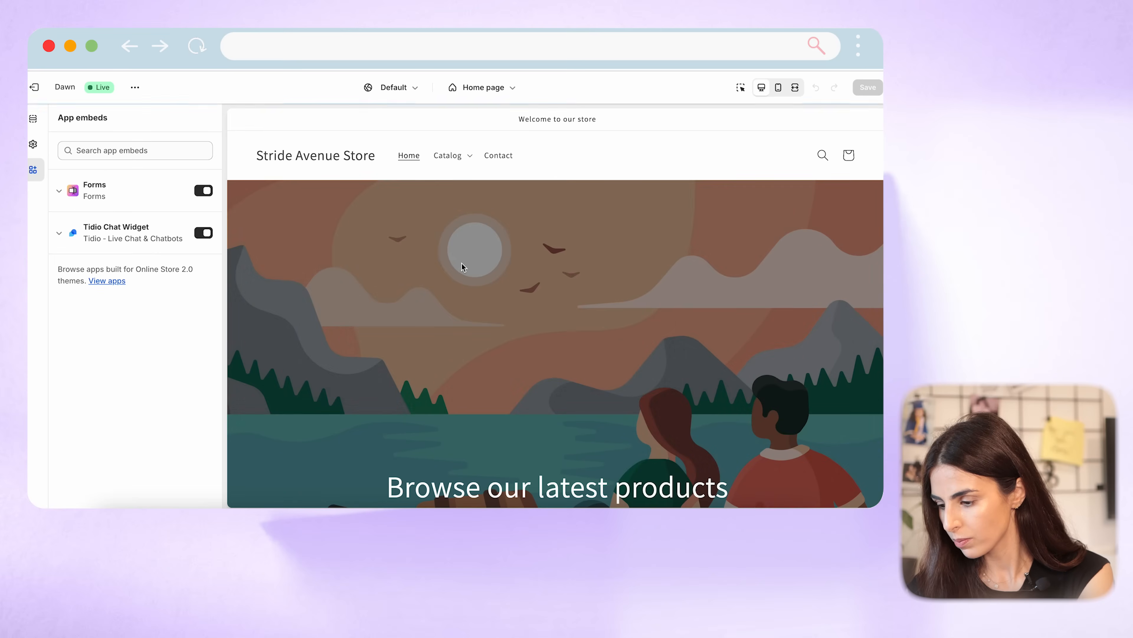
# - View the Dawn theme's storefront to check how the welcome popup displays
pyautogui.scroll(-4, 540, 291)
pyautogui.scroll(-6, 538, 287)
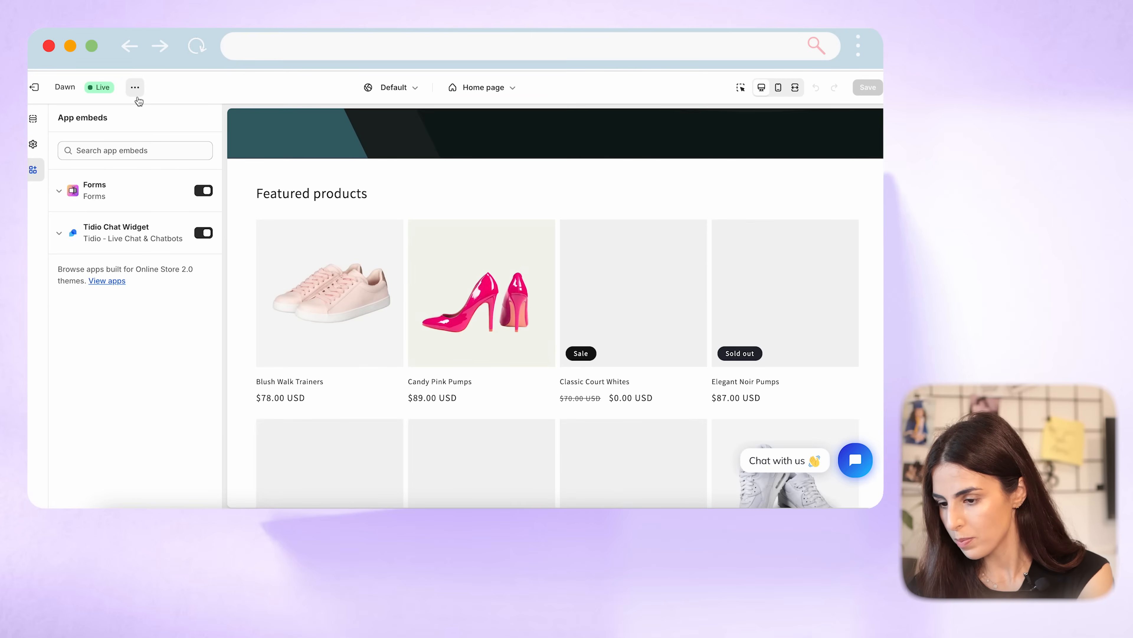
pyautogui.click(134, 87)
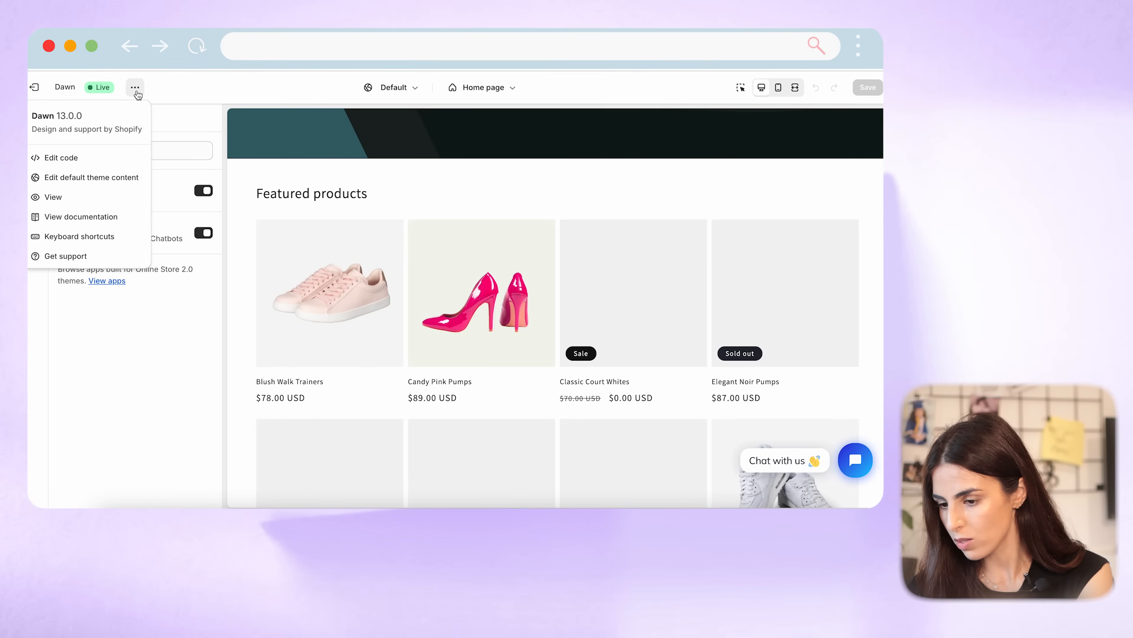
pyautogui.click(89, 201)
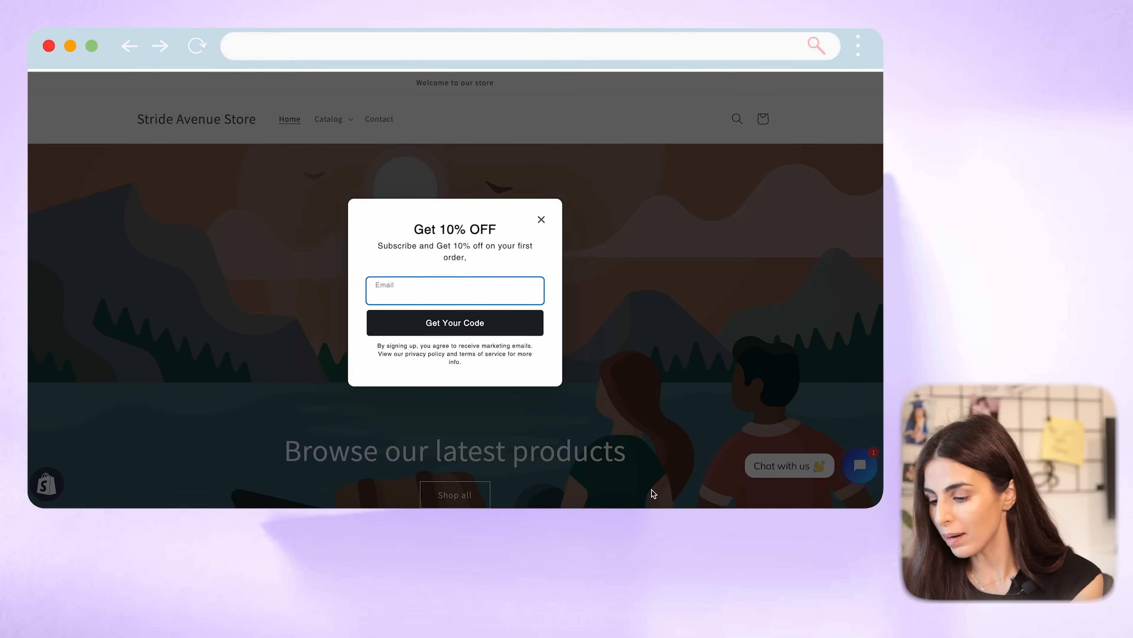
# - Fill in the subscriber's email in the storefront popup and submit it to get the discount code
pyautogui.write('r')
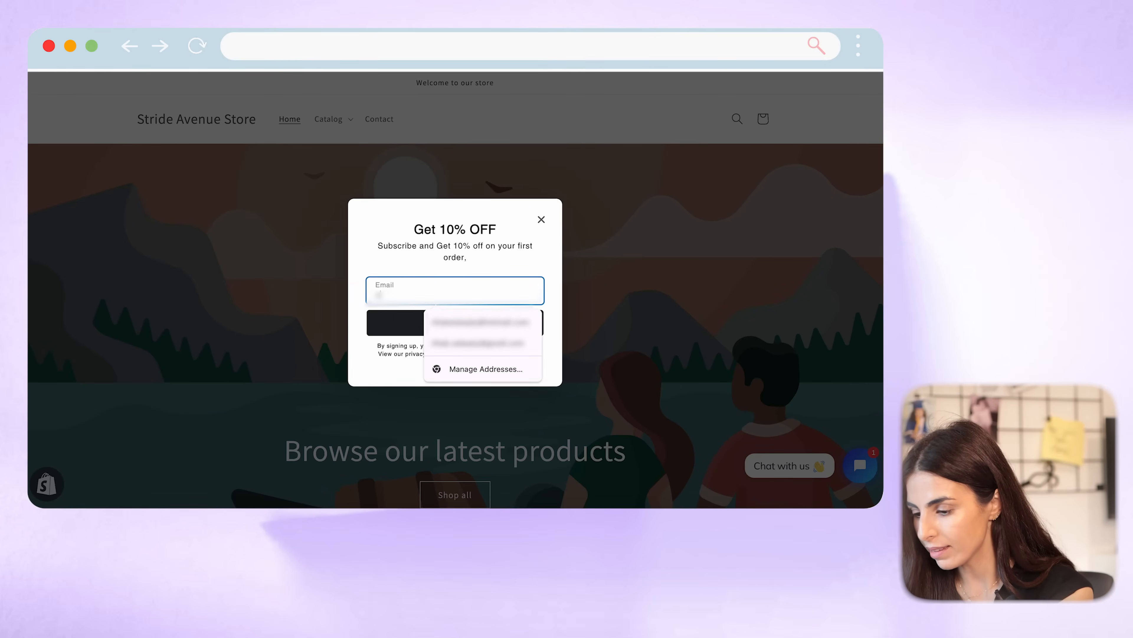
pyautogui.click(520, 322)
pyautogui.click(485, 323)
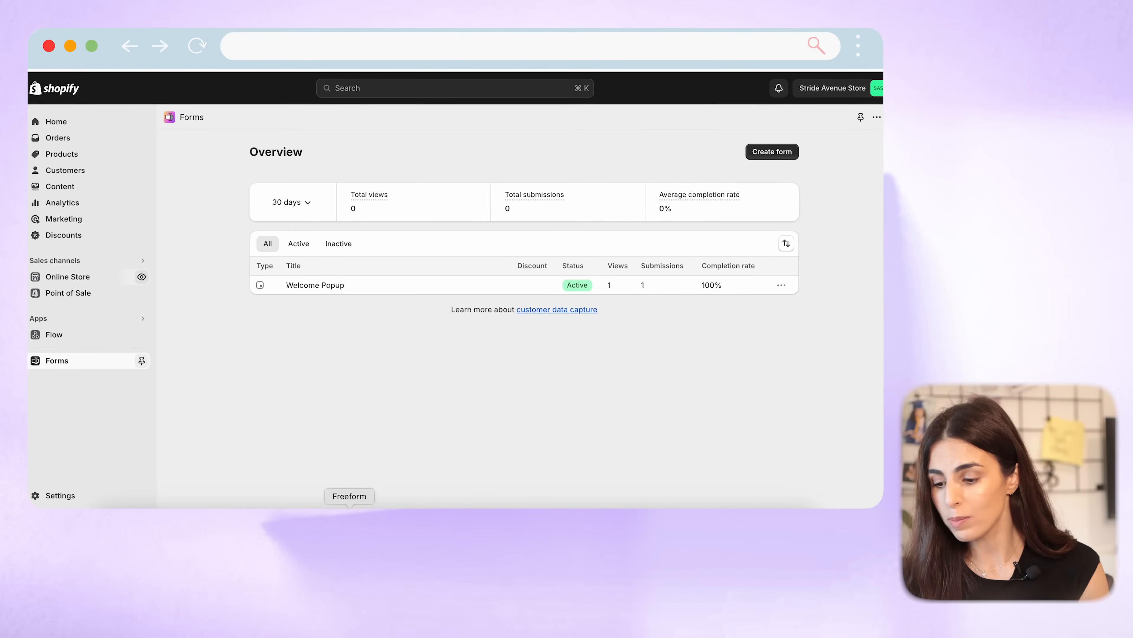
# - Open the Shopify Email listing in the Shopify App Store
pyautogui.click(651, 291)
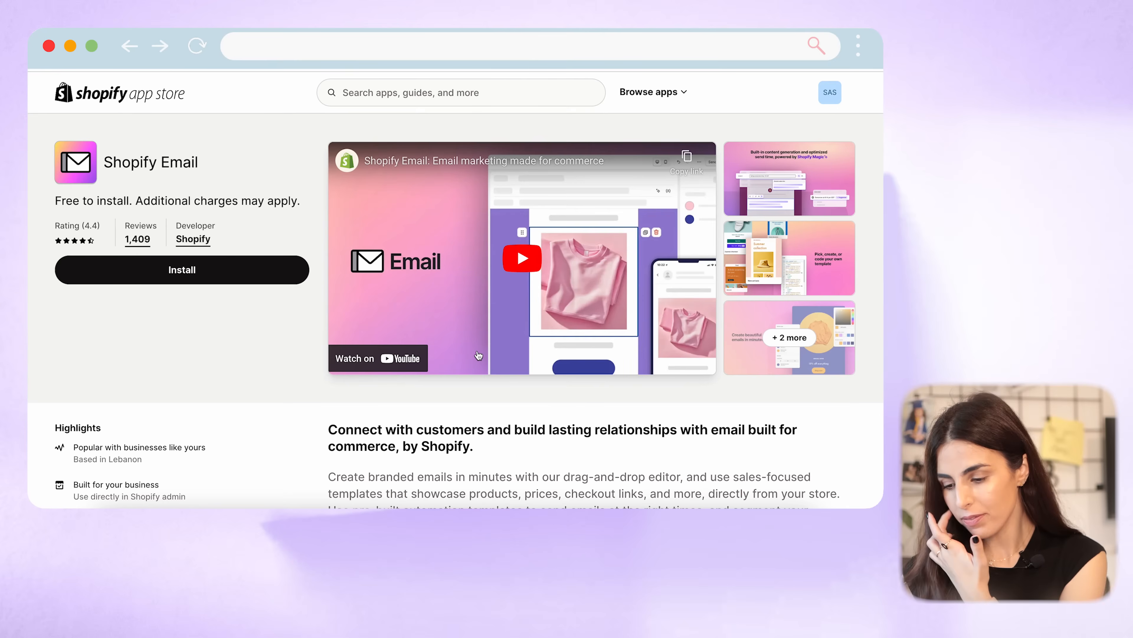
# - Look over the Shopify Email listing and install the app
pyautogui.scroll(-10, 374, 312)
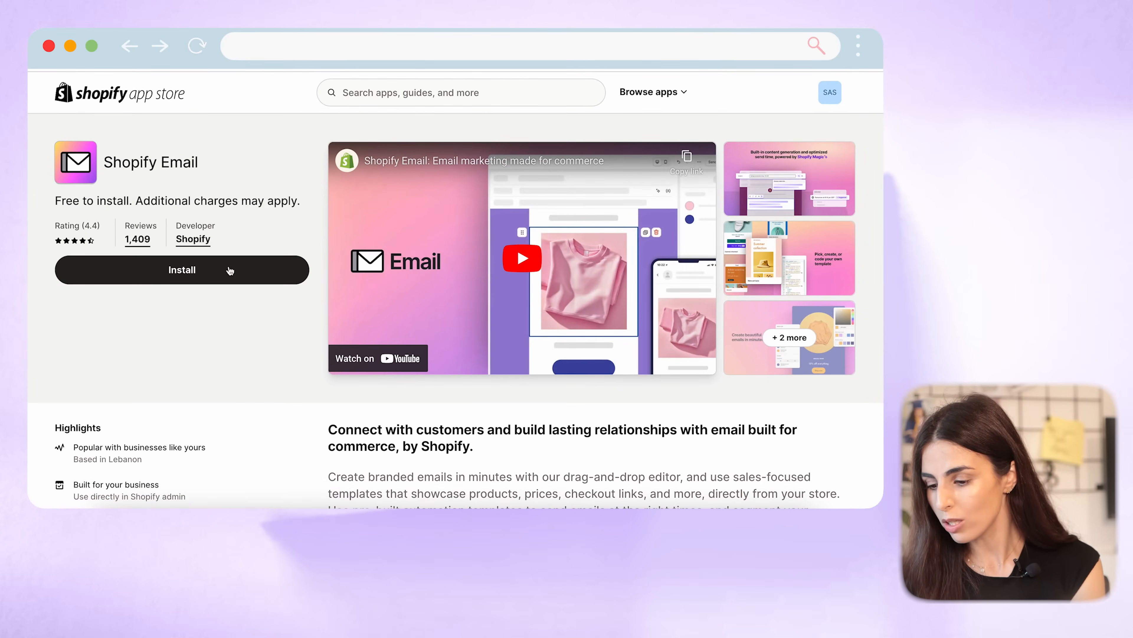
pyautogui.click(230, 270)
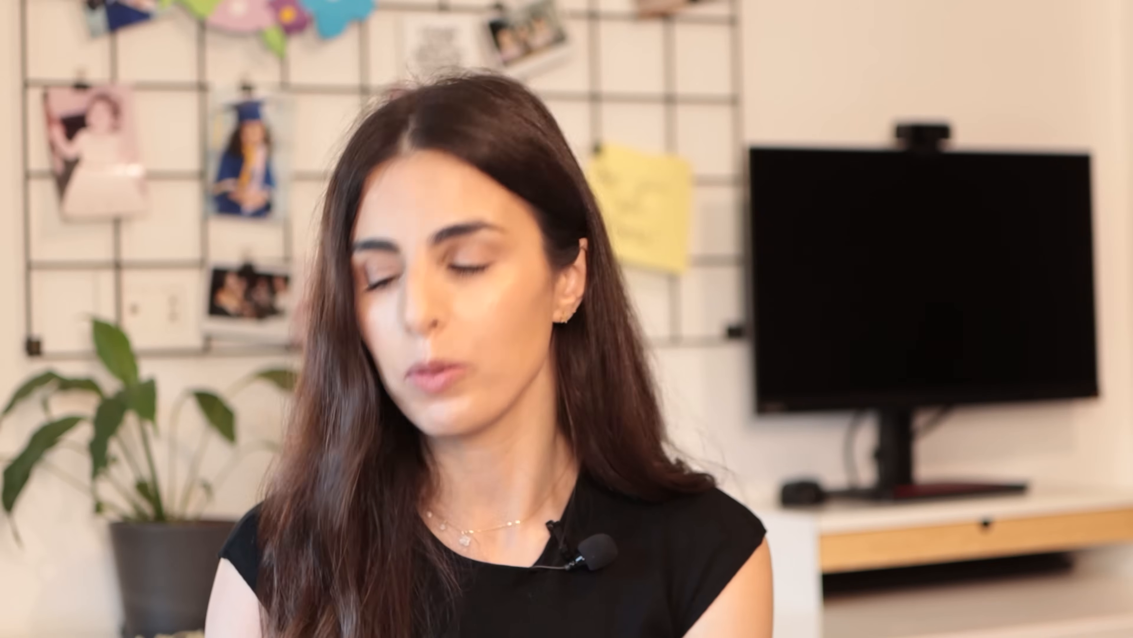
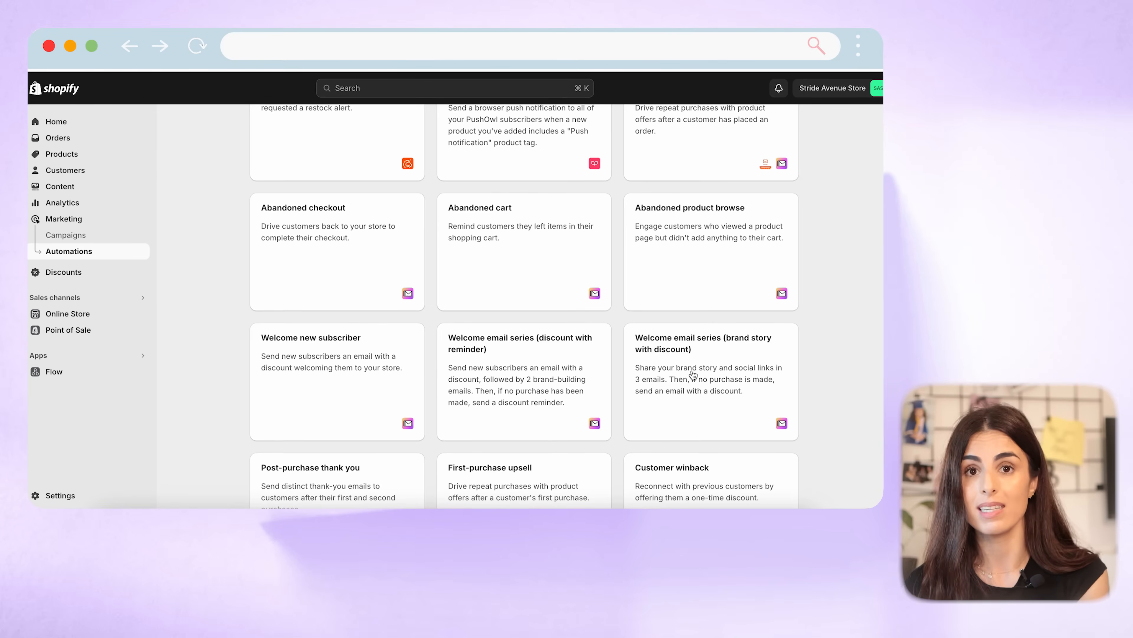
# - Create a workflow from the "Welcome email series (brand story with discount)" template and preview its first marketing email
pyautogui.click(692, 374)
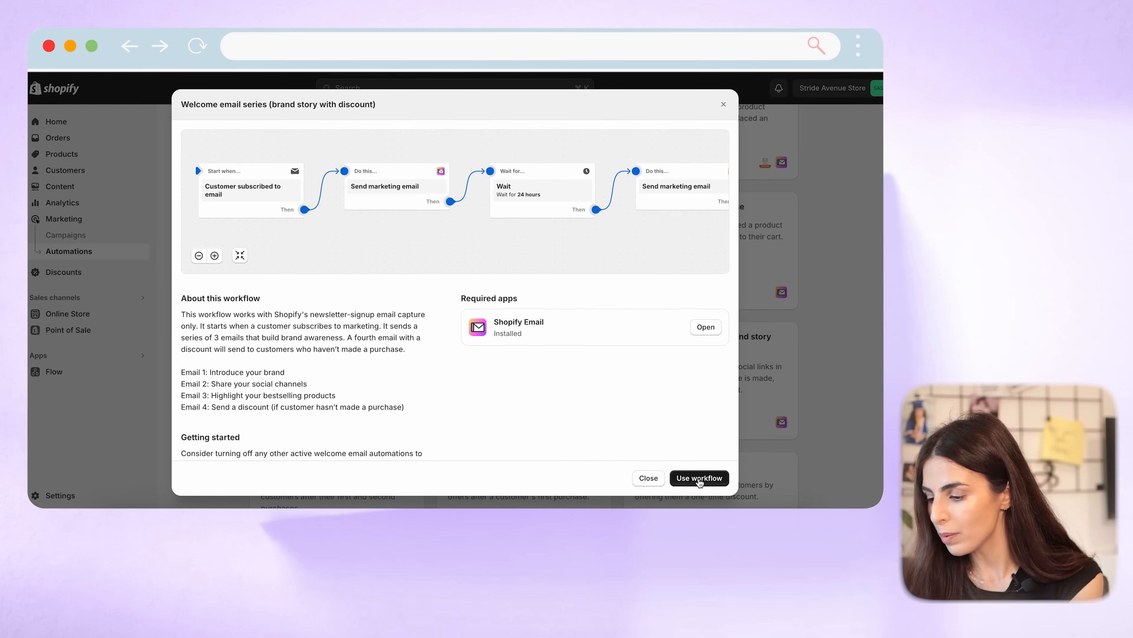
pyautogui.click(699, 478)
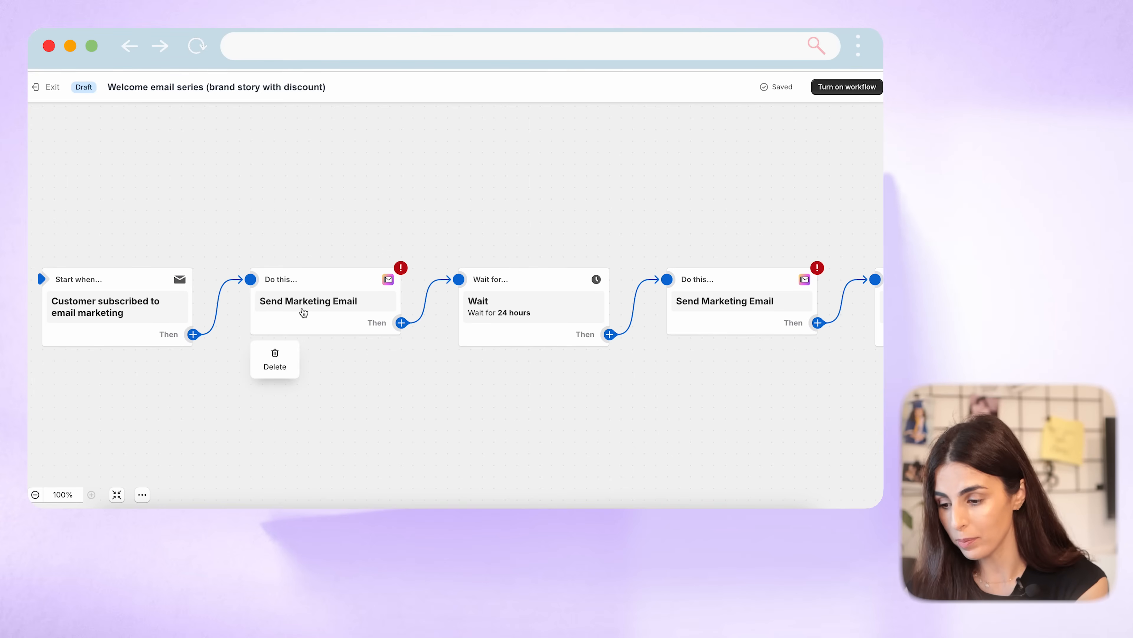
pyautogui.click(309, 309)
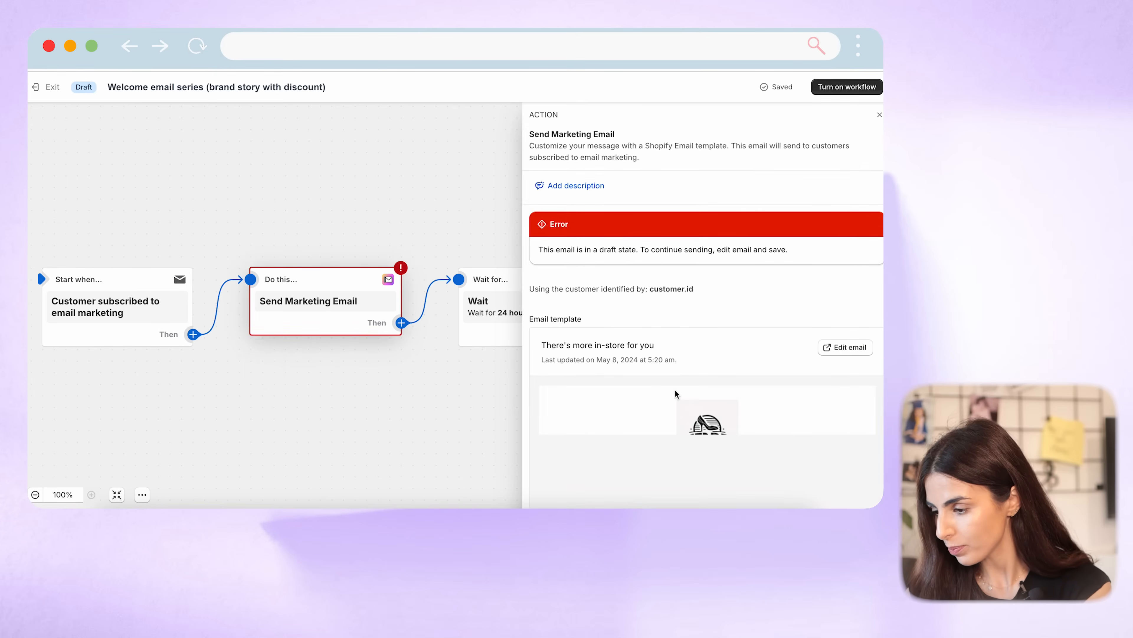
pyautogui.scroll(-10, 676, 394)
pyautogui.scroll(-10, 676, 394)
pyautogui.scroll(9, 676, 393)
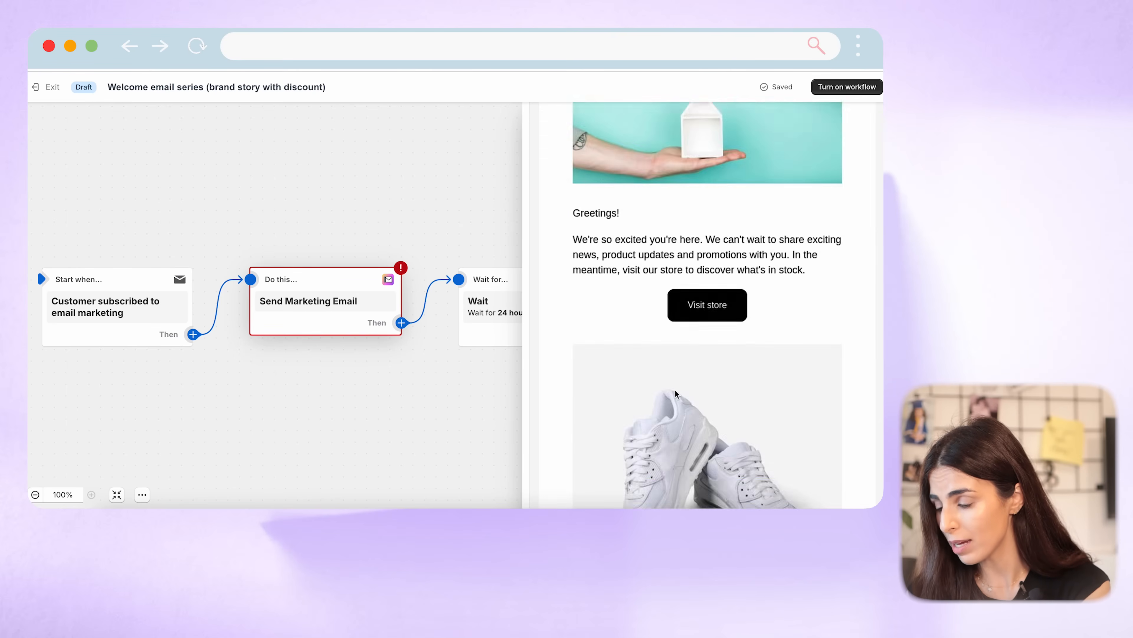
pyautogui.scroll(8, 675, 394)
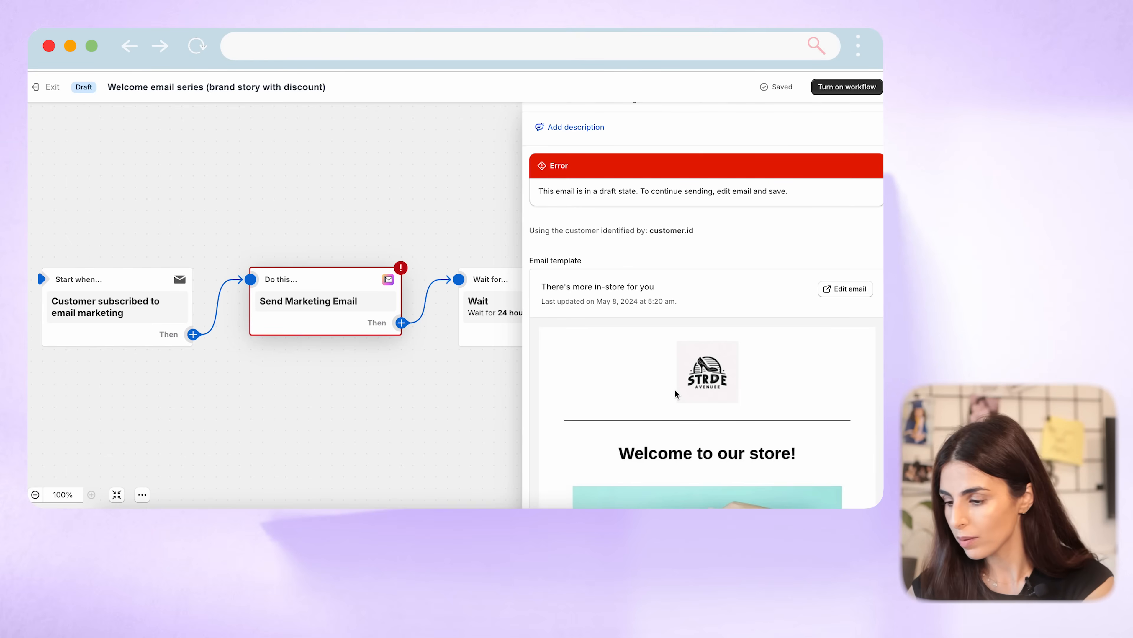
# - Review the rest of the welcome series workflow, including the second marketing email, the waits and the order-count condition
pyautogui.click(451, 437)
pyautogui.moveTo(551, 341)
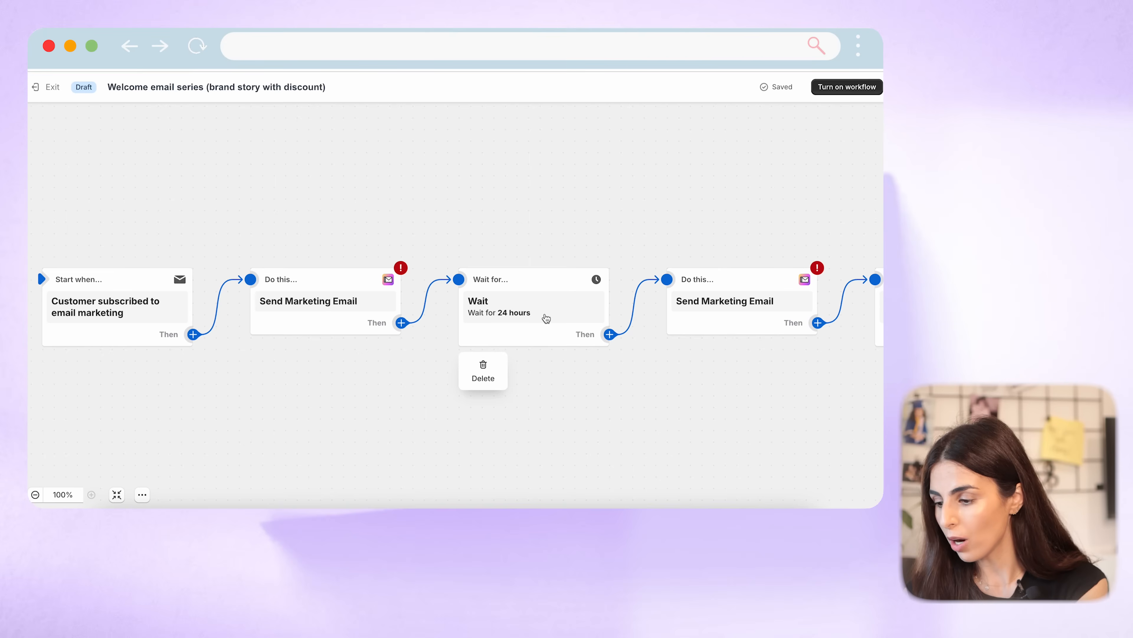
pyautogui.hscroll(5, 546, 318)
pyautogui.click(625, 320)
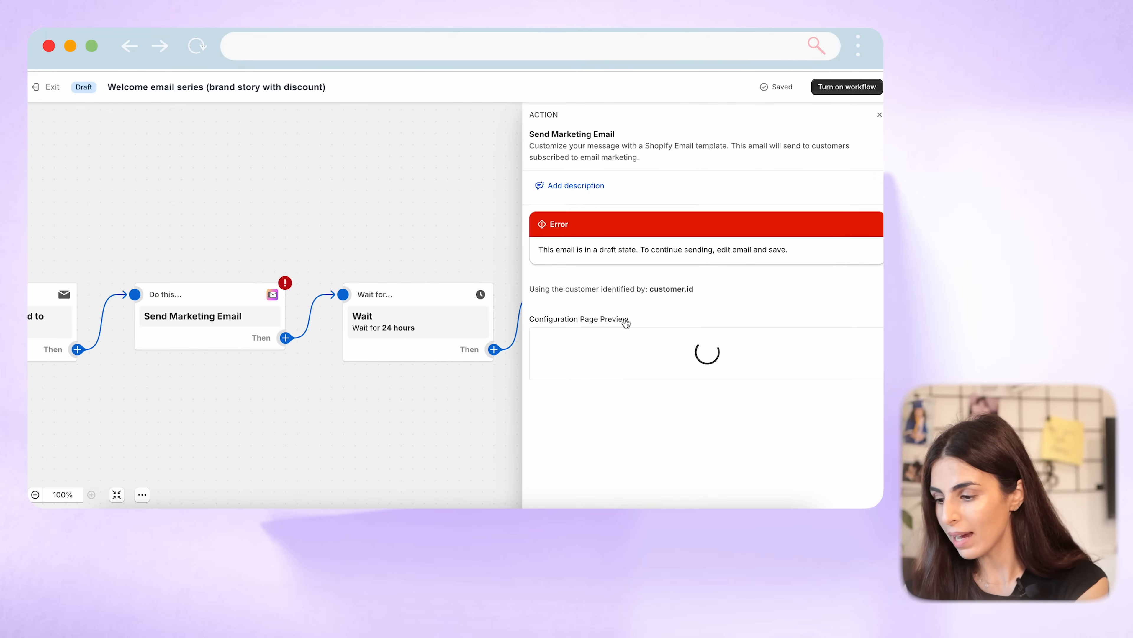
pyautogui.moveTo(403, 332)
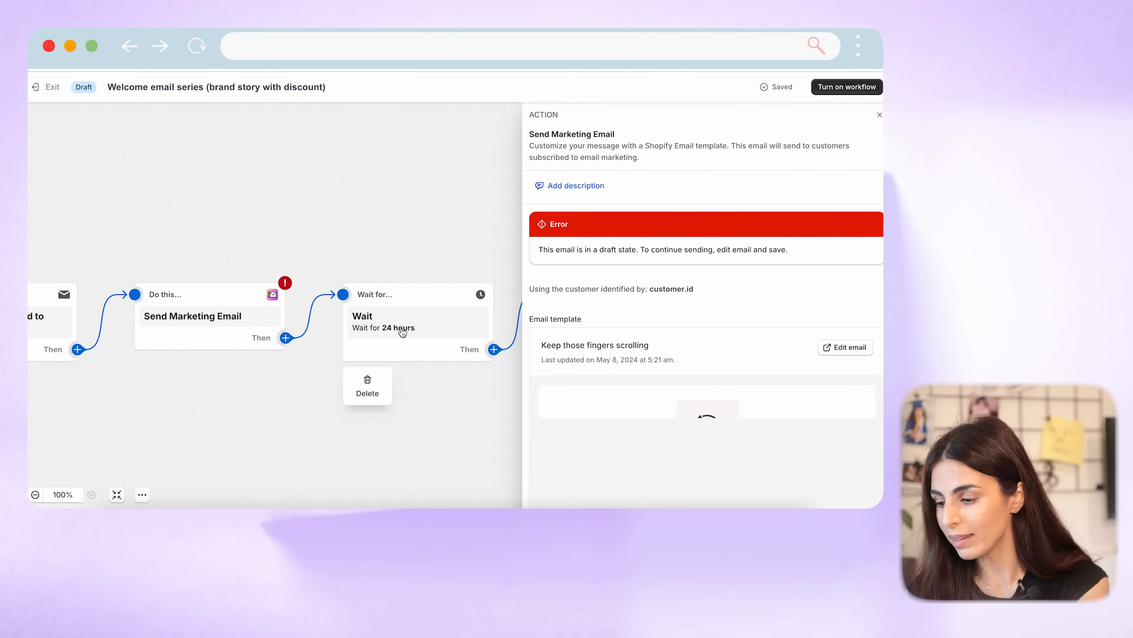
pyautogui.click(431, 216)
pyautogui.moveTo(584, 291)
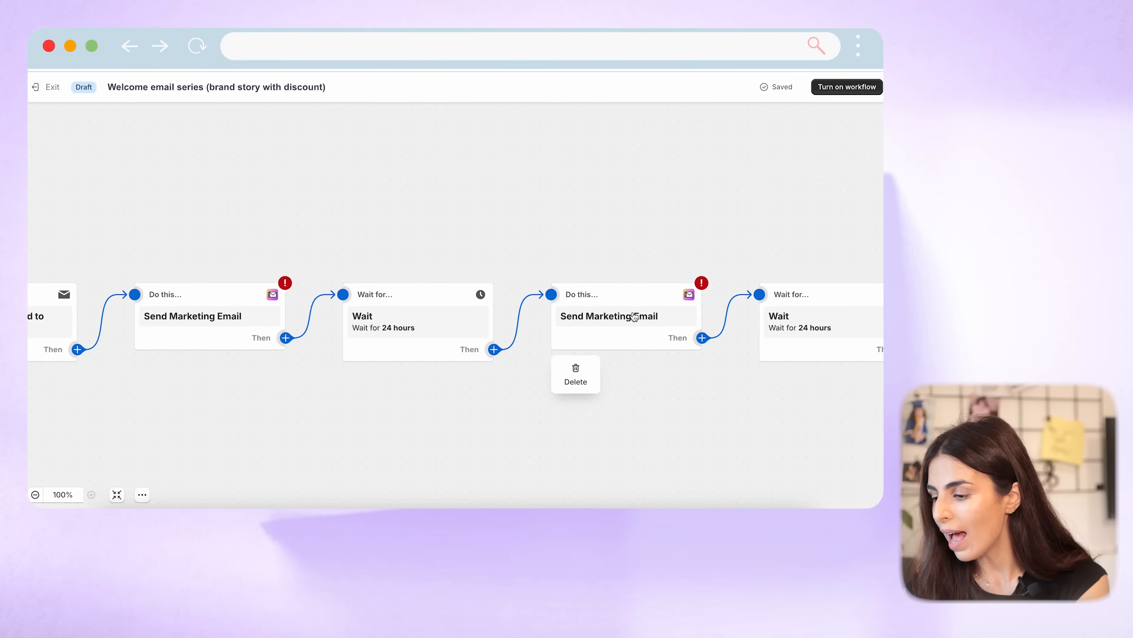
pyautogui.hscroll(10, 625, 318)
pyautogui.hscroll(10, 634, 317)
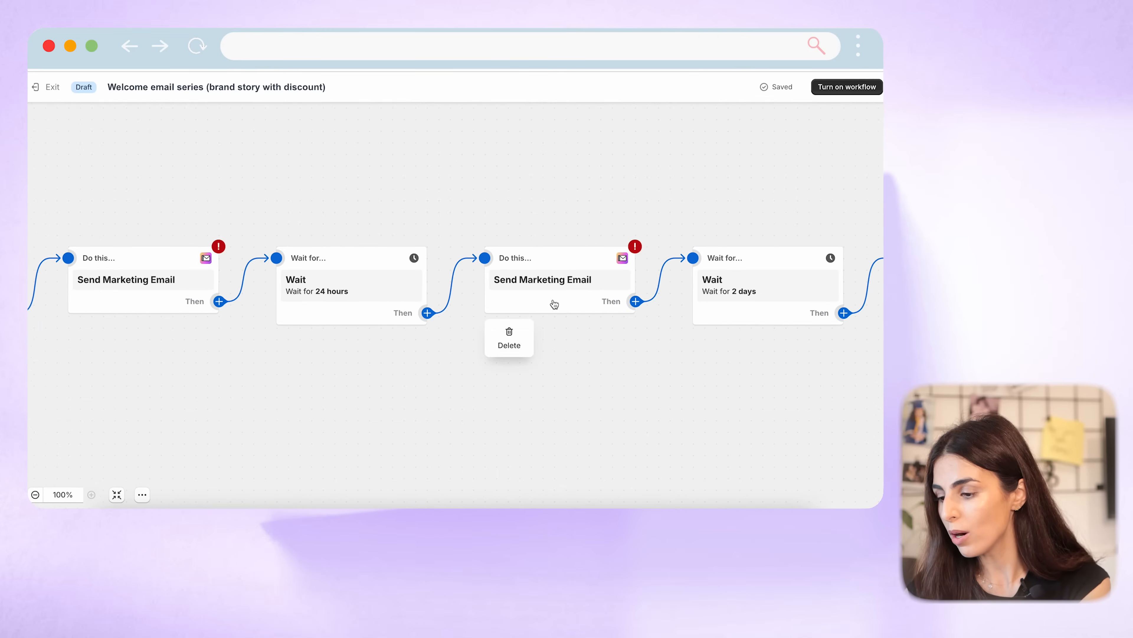
pyautogui.hscroll(3, 644, 300)
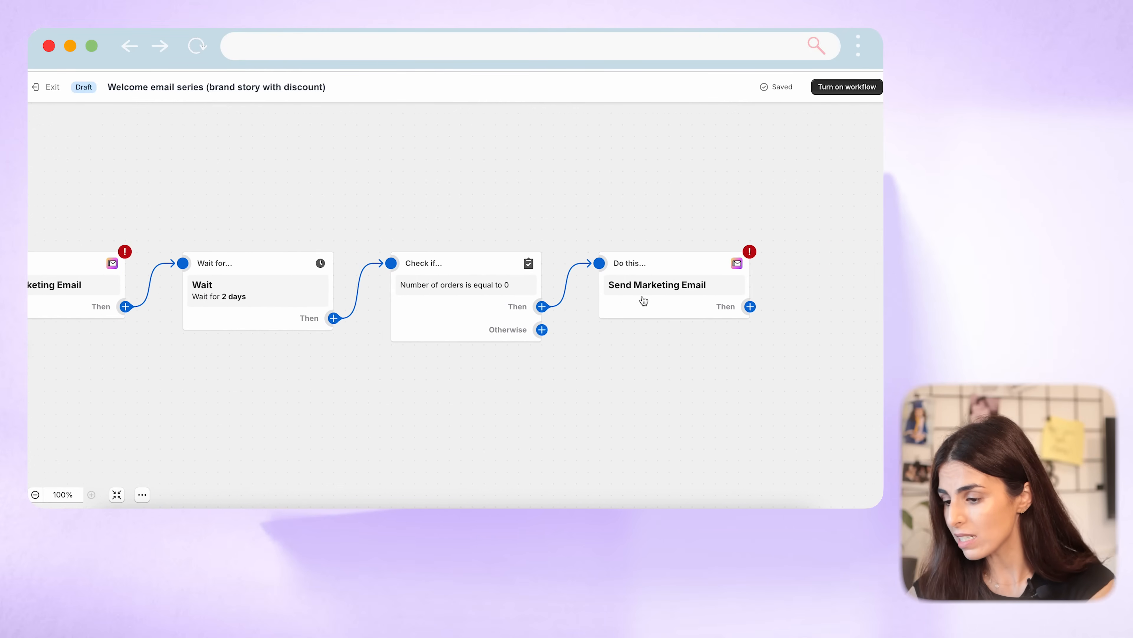
pyautogui.moveTo(259, 280)
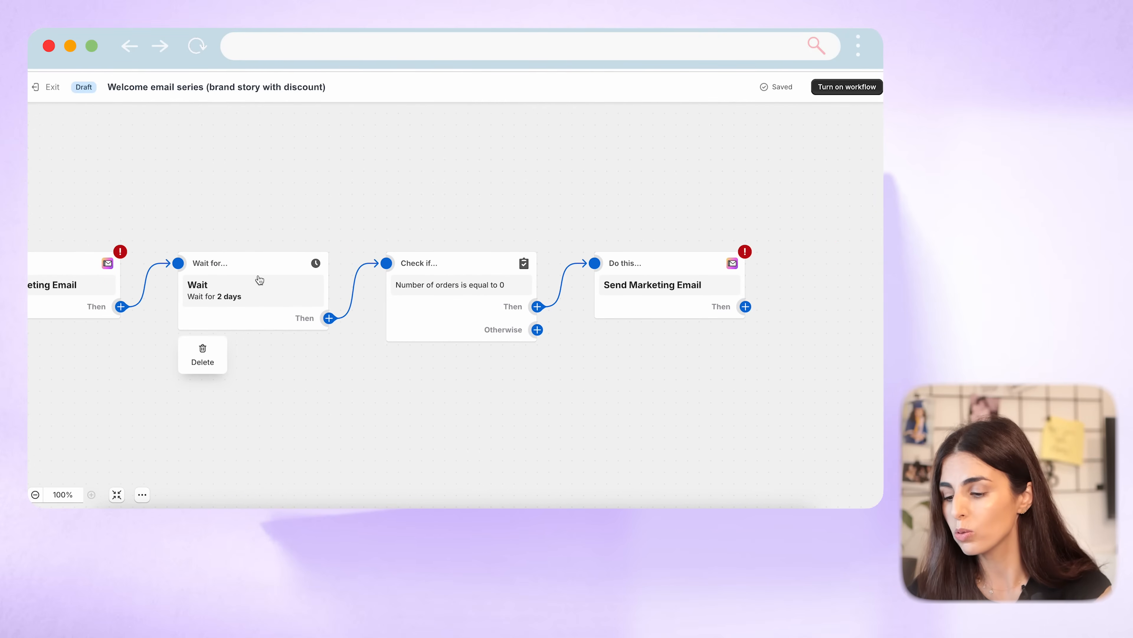
pyautogui.hscroll(-15, 189, 278)
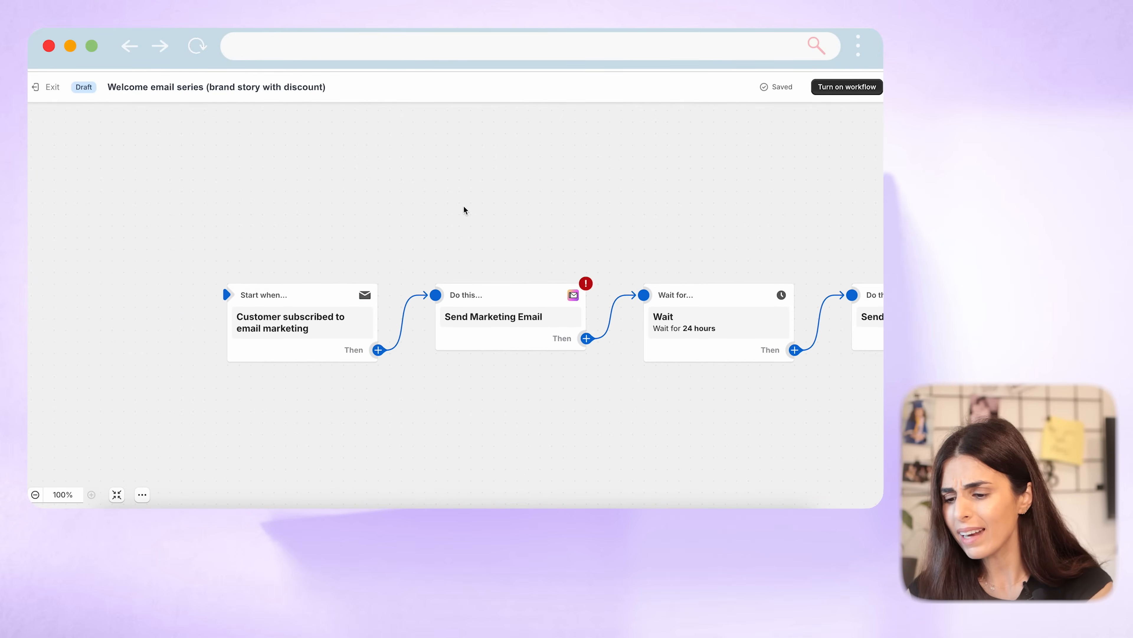
# - Exit the workflow editor and delete the brand story welcome series automation
pyautogui.click(39, 89)
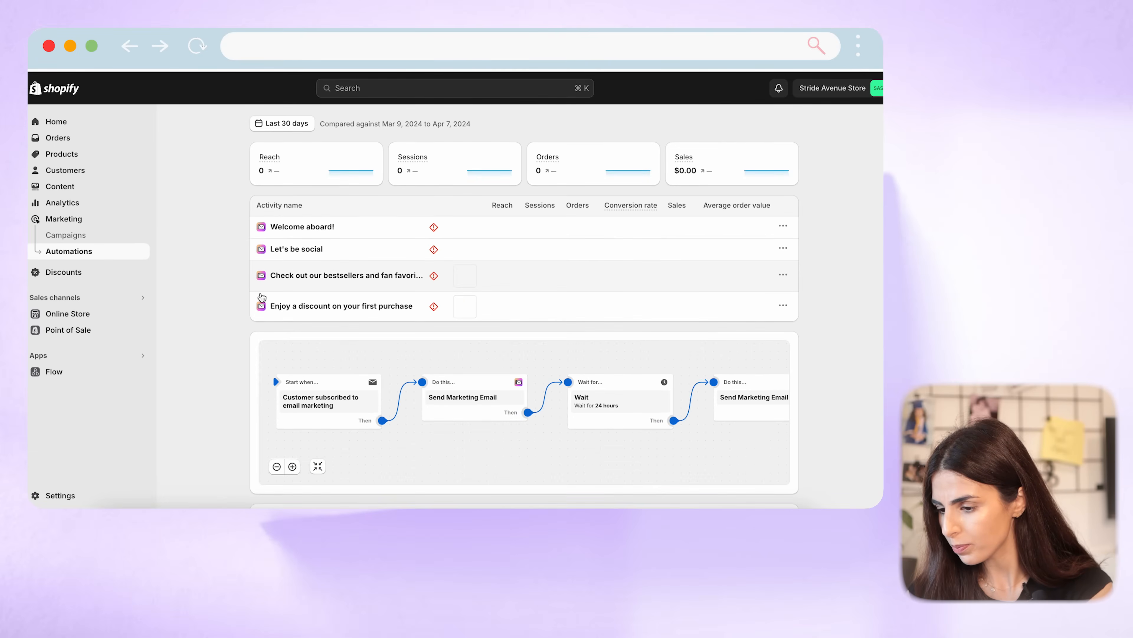
pyautogui.click(698, 134)
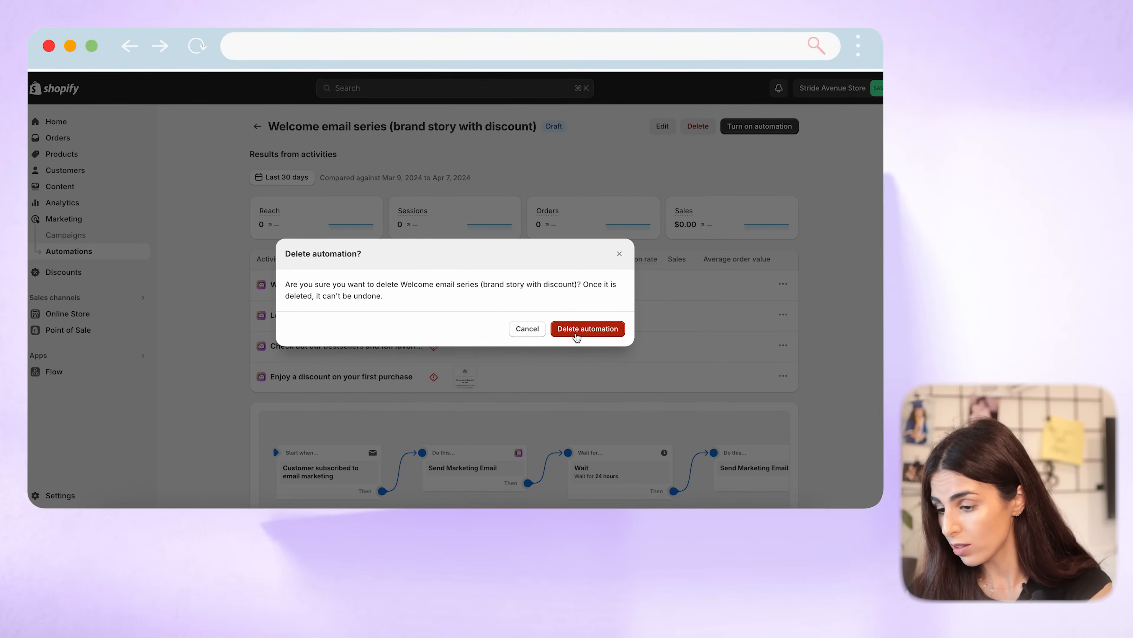
pyautogui.click(577, 333)
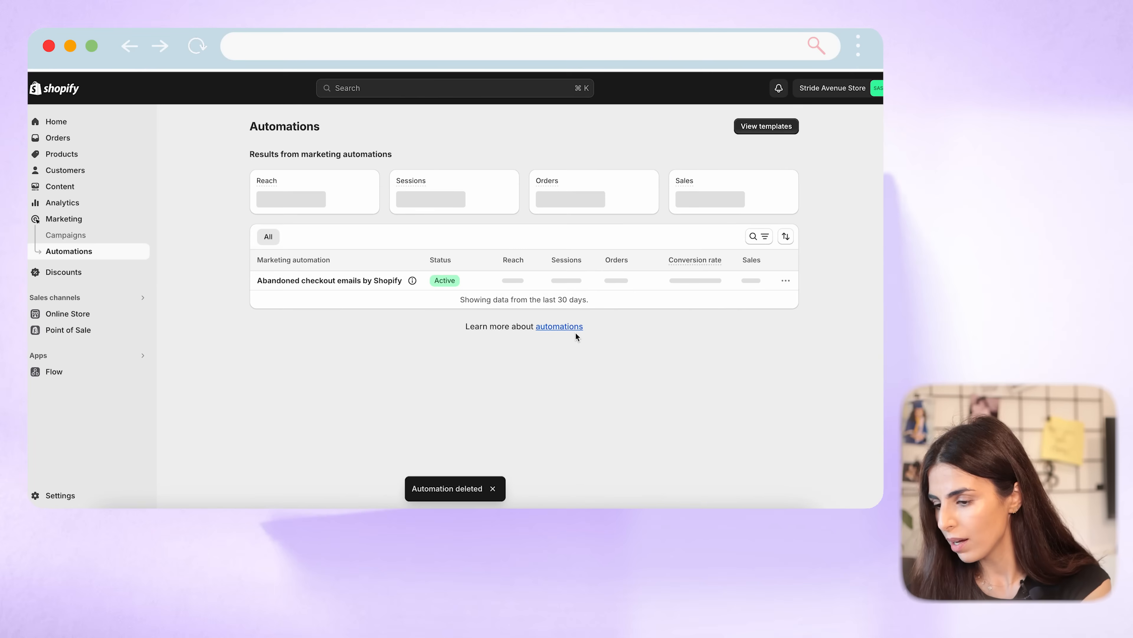
# - Create a marketing automation from the "Welcome new subscriber" template
pyautogui.click(773, 128)
pyautogui.scroll(-4, 360, 342)
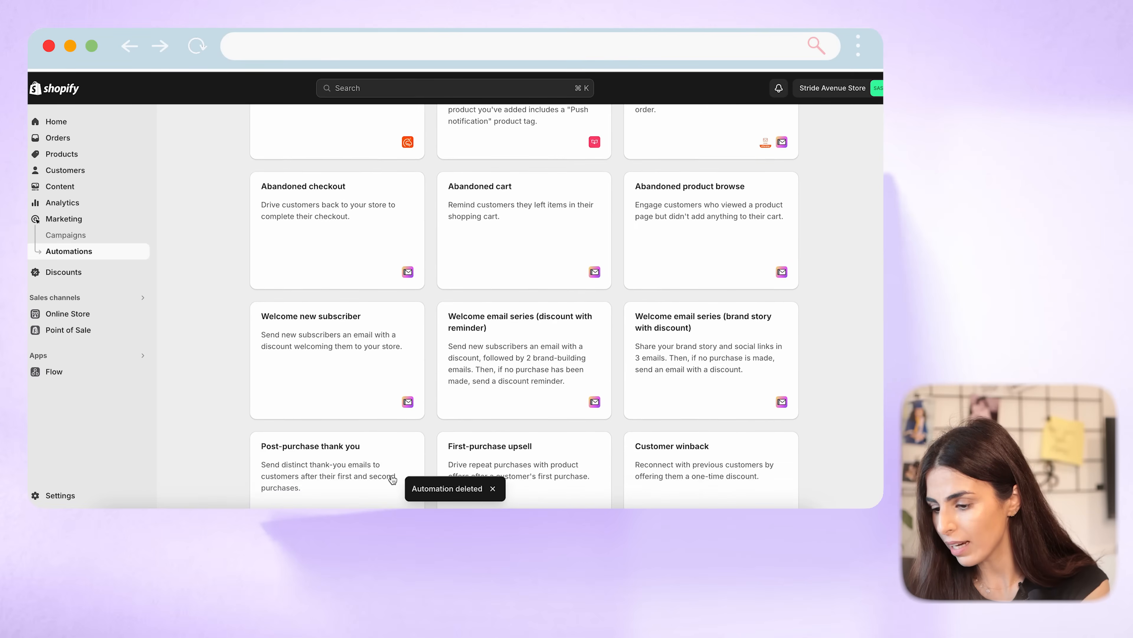
pyautogui.click(361, 343)
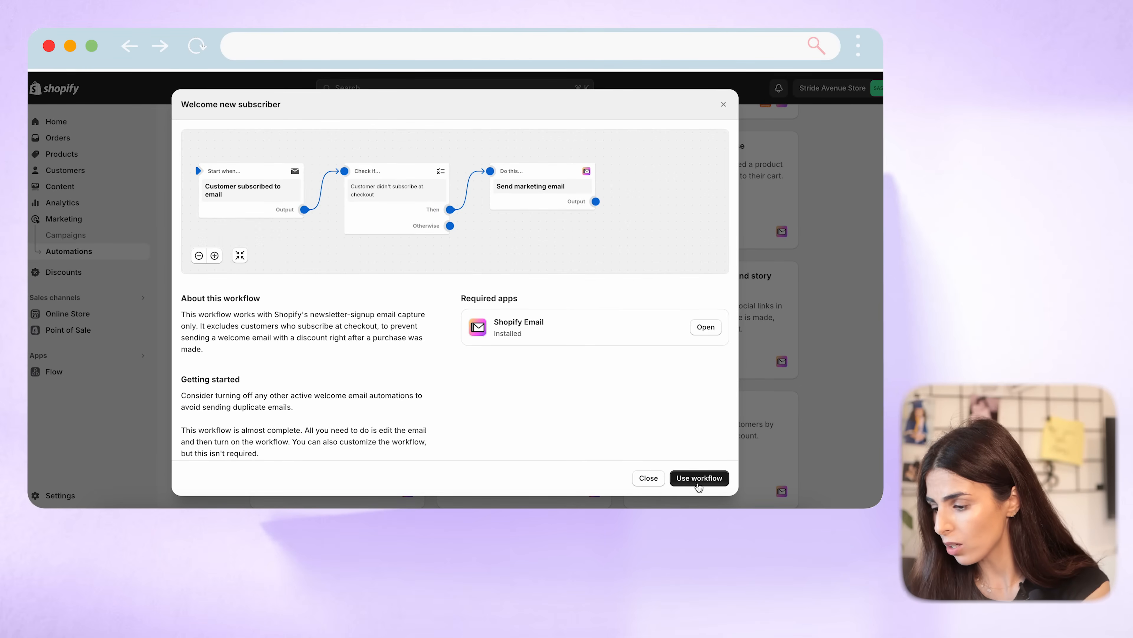
pyautogui.click(698, 484)
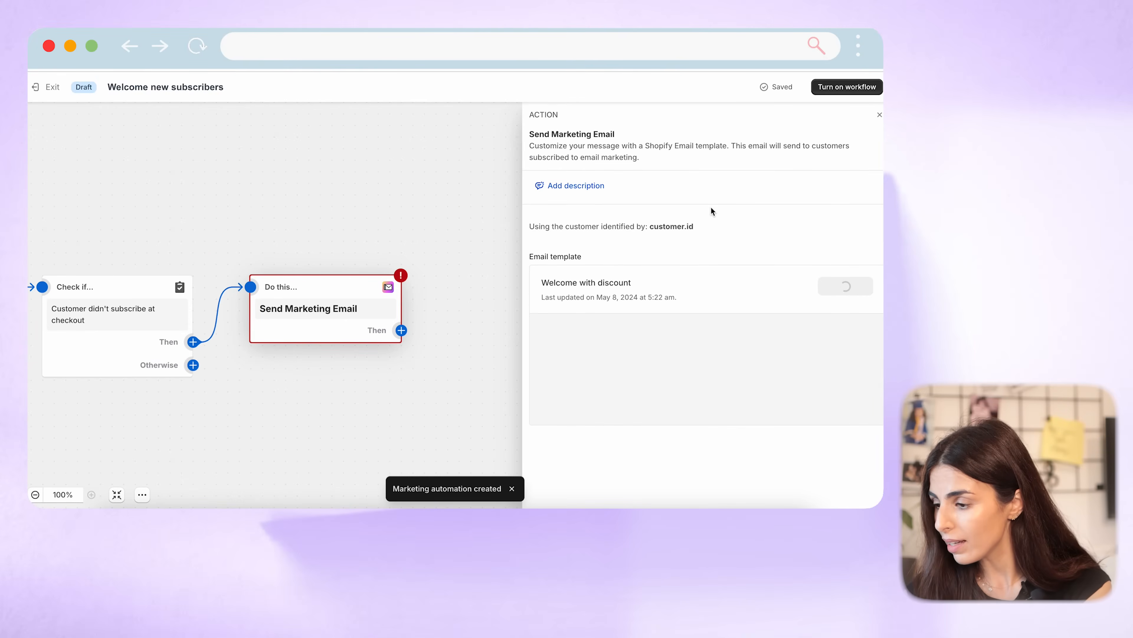
# - Open the "Welcome with discount" email of the workflow's Send Marketing Email action for editing
pyautogui.click(879, 114)
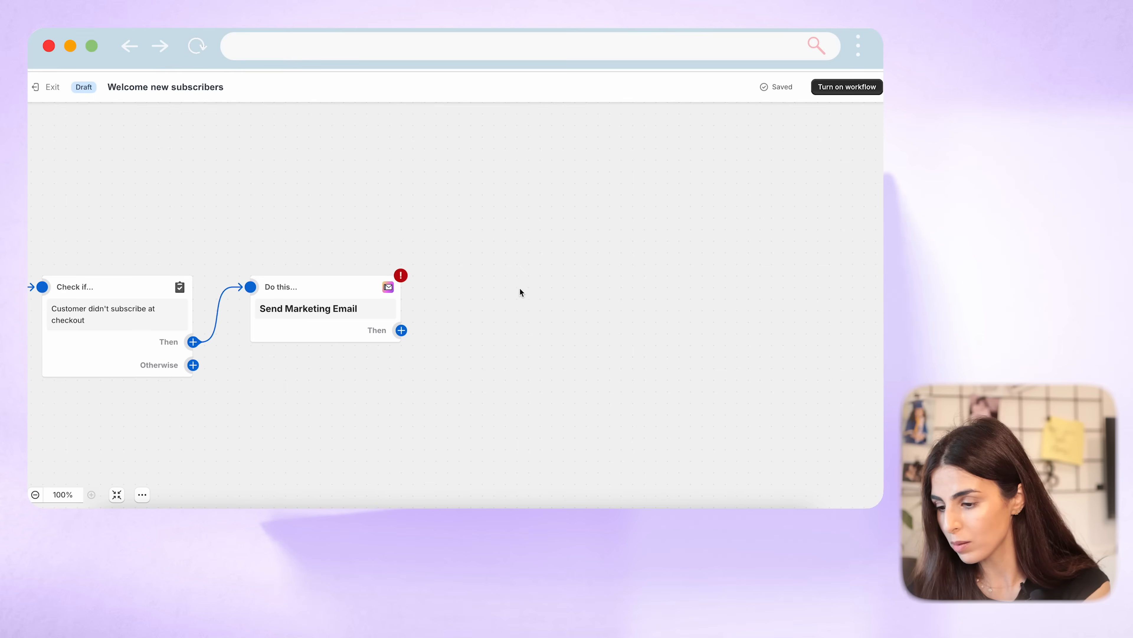
pyautogui.click(401, 331)
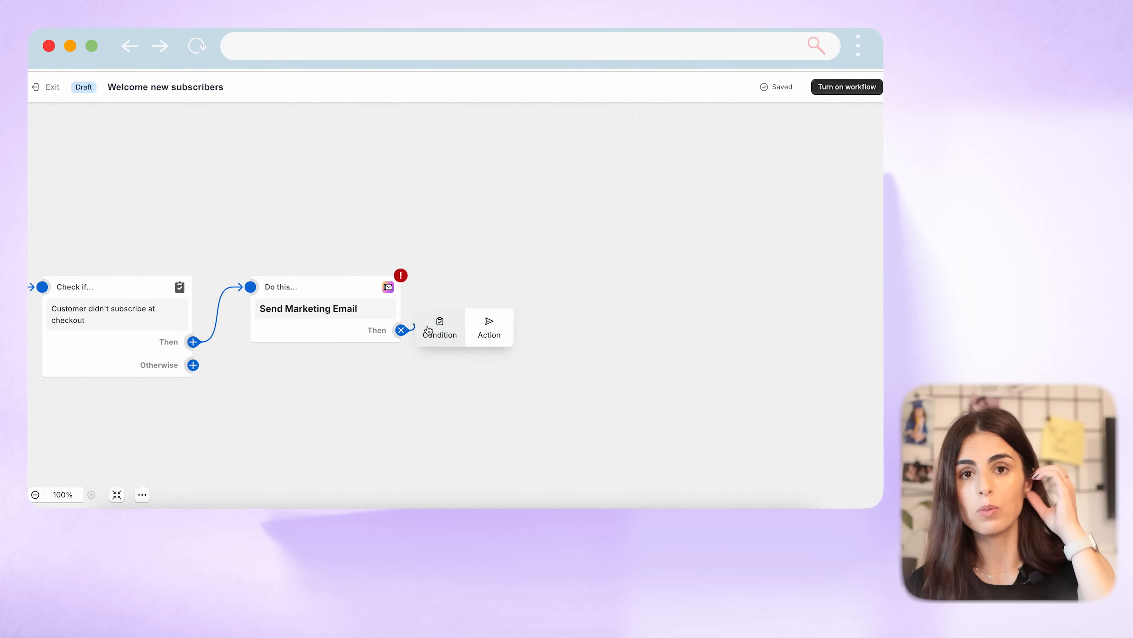
pyautogui.click(300, 314)
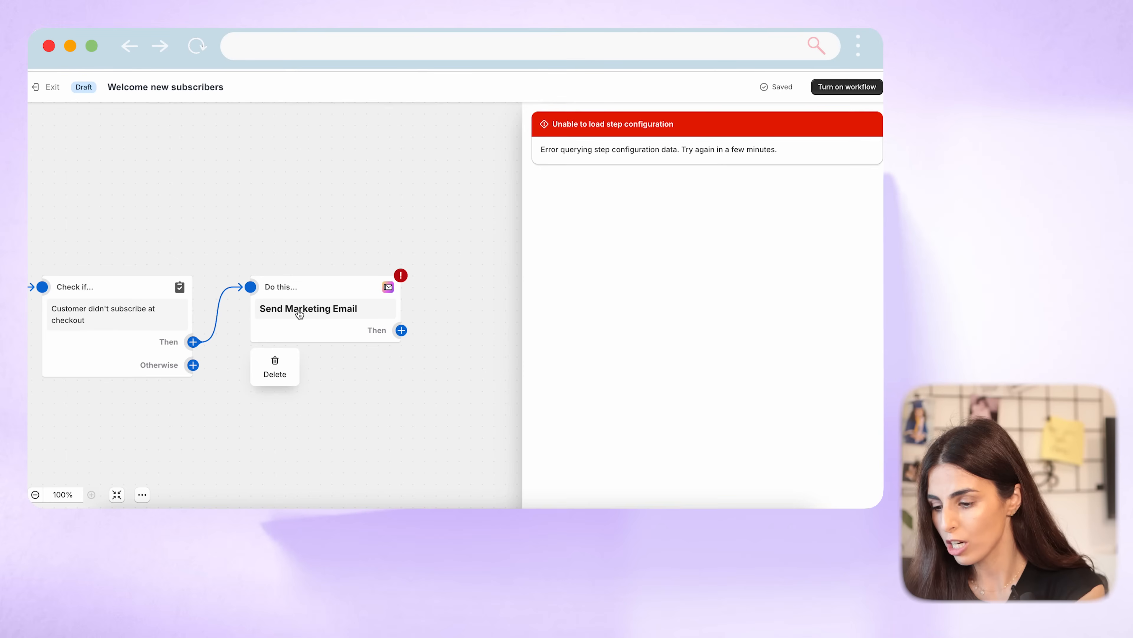
pyautogui.click(300, 313)
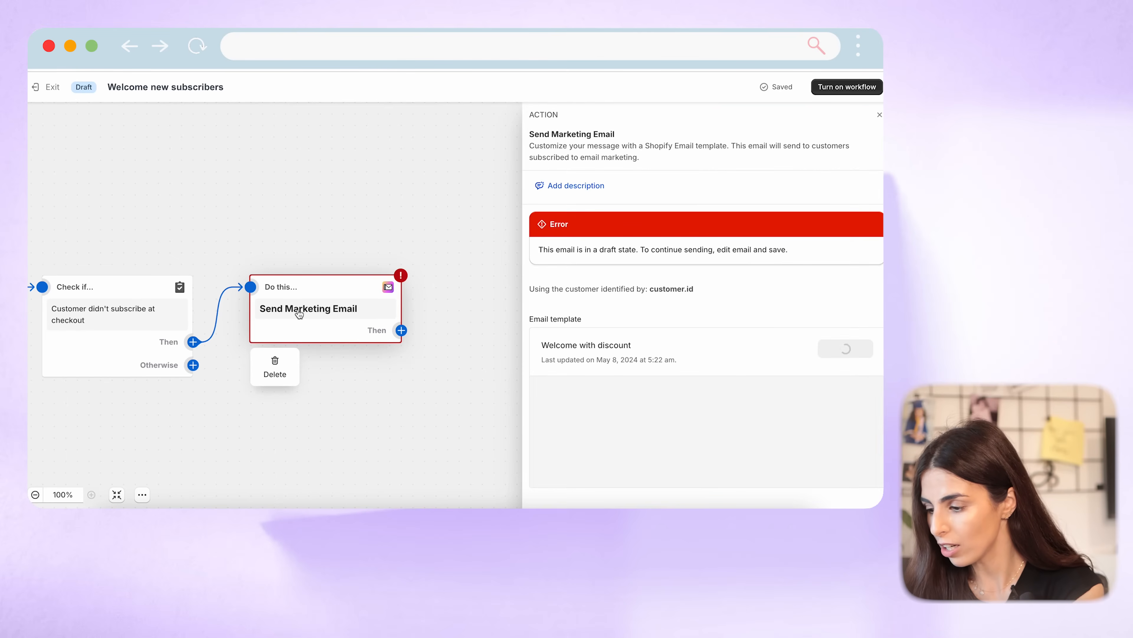
pyautogui.scroll(-2, 695, 361)
pyautogui.click(841, 286)
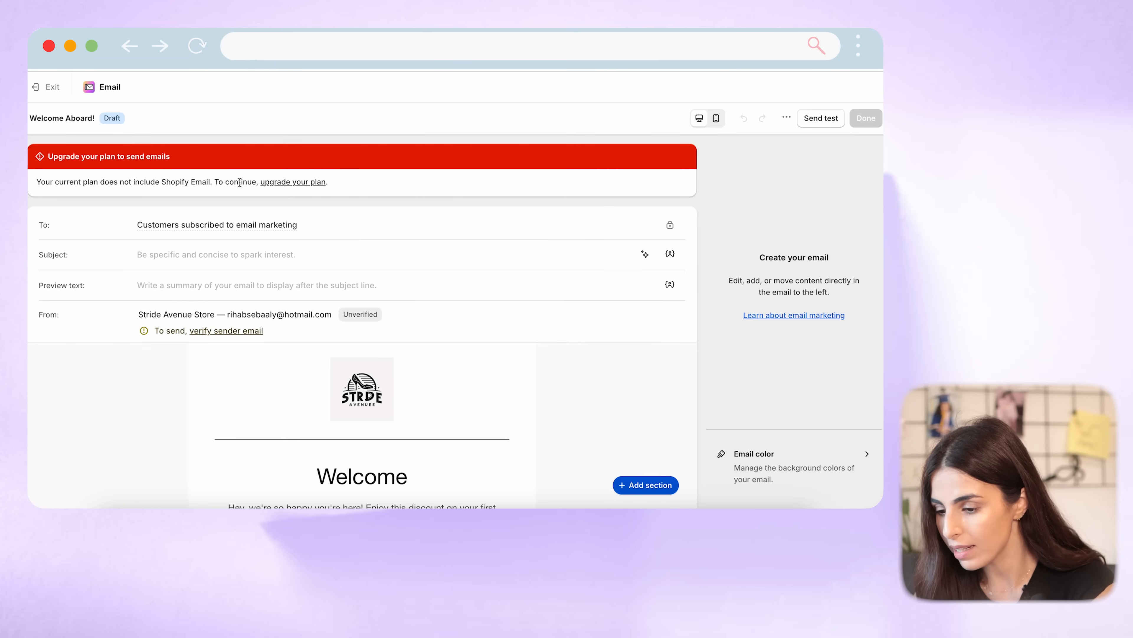
# - Set the welcome email's subject to "Welcome To Our Club! You Gift is Inside!"
pyautogui.moveTo(235, 224)
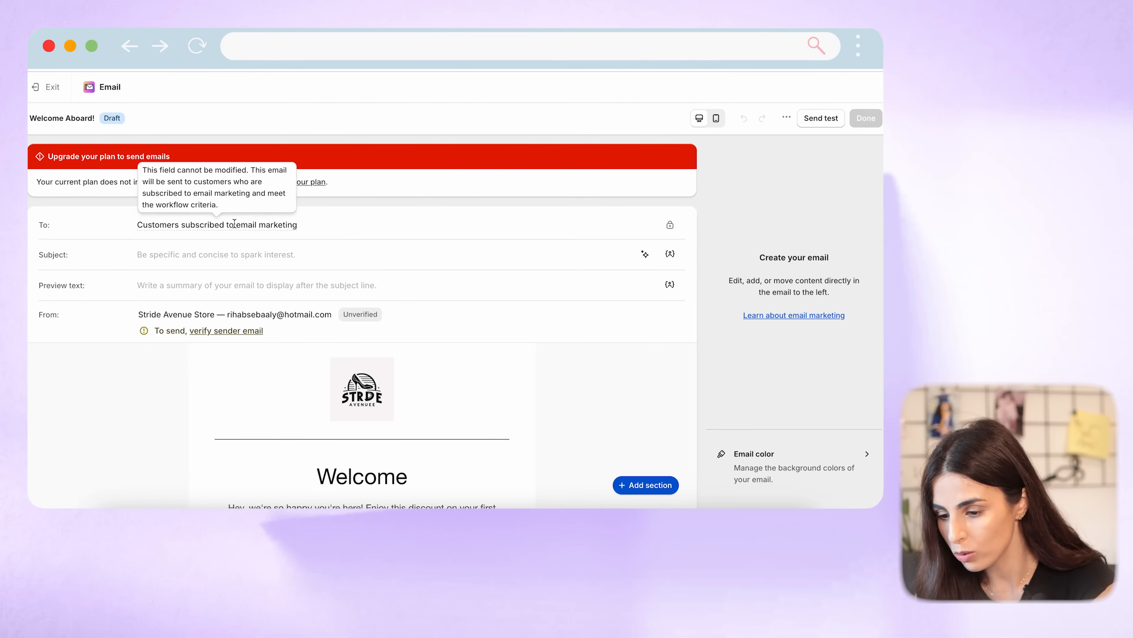
pyautogui.moveTo(279, 227)
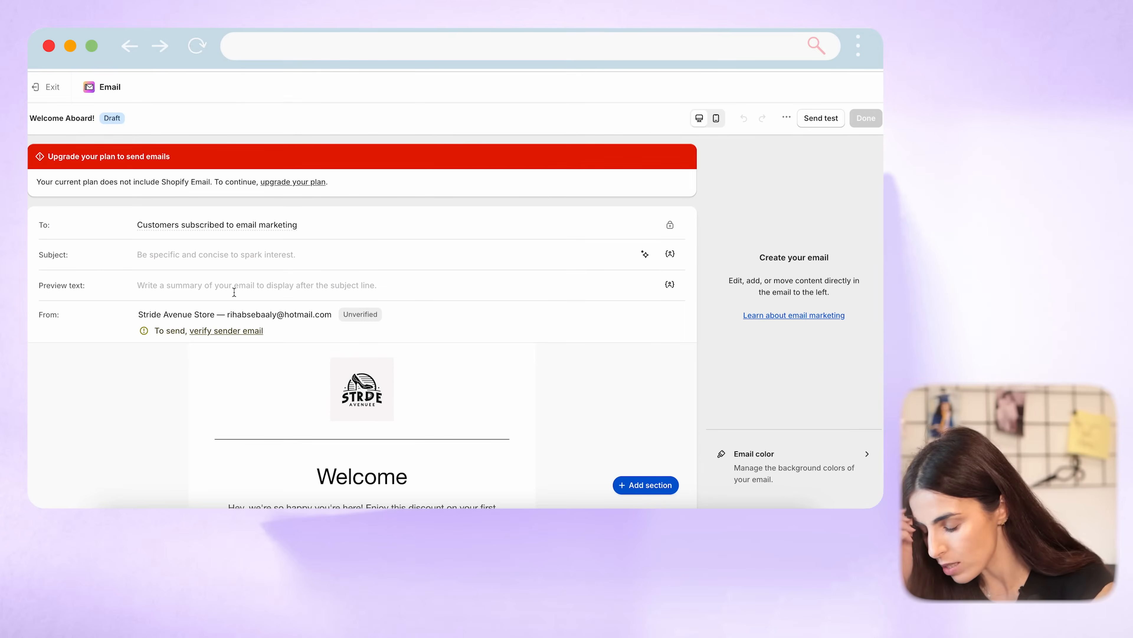
pyautogui.click(227, 257)
pyautogui.write('Wel')
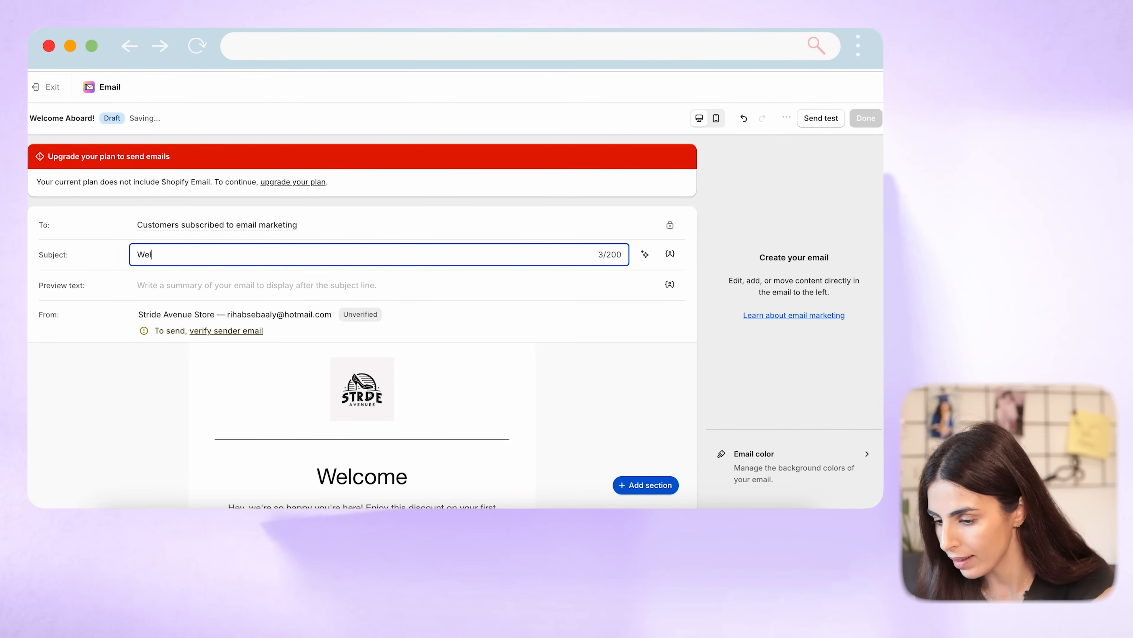
pyautogui.write('come To Ou')
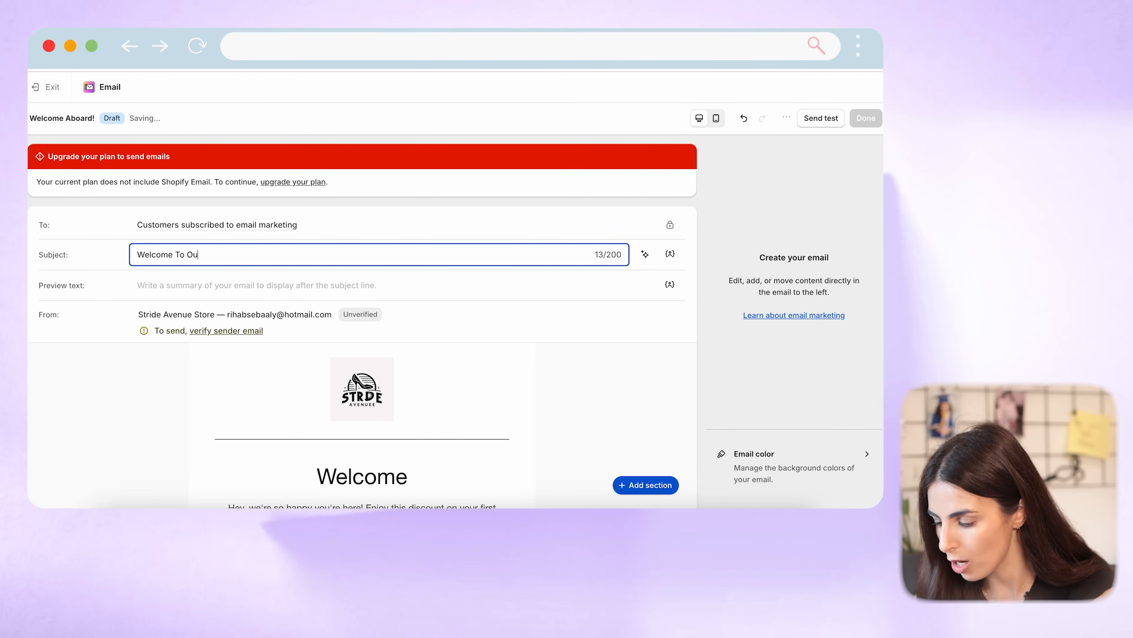
pyautogui.write('r Club! Yo')
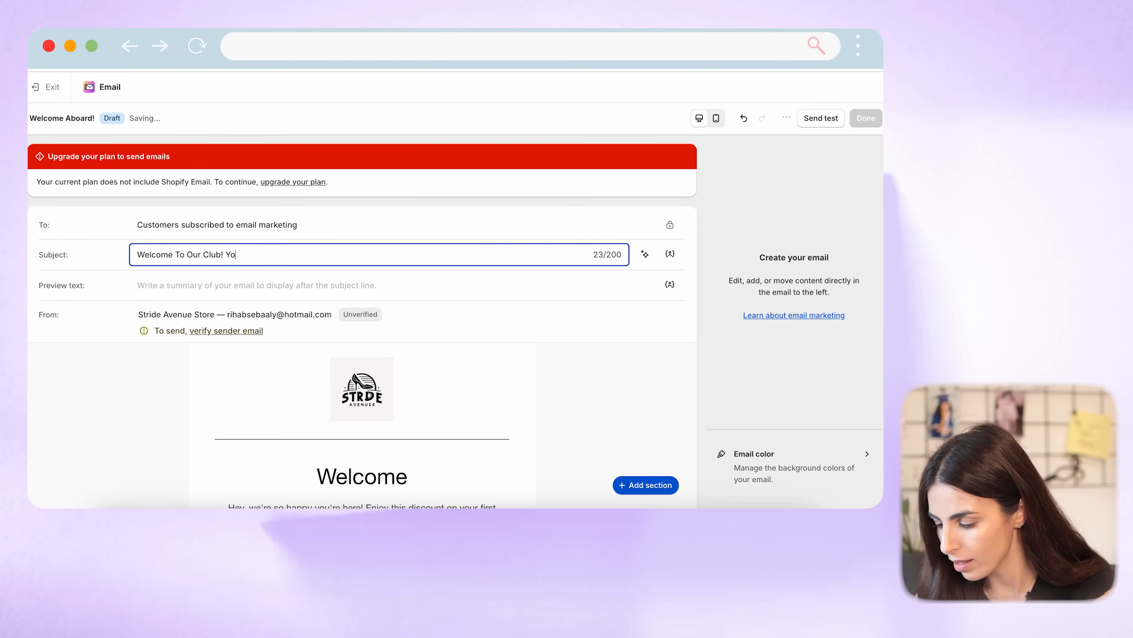
pyautogui.write('u Gift is Inside')
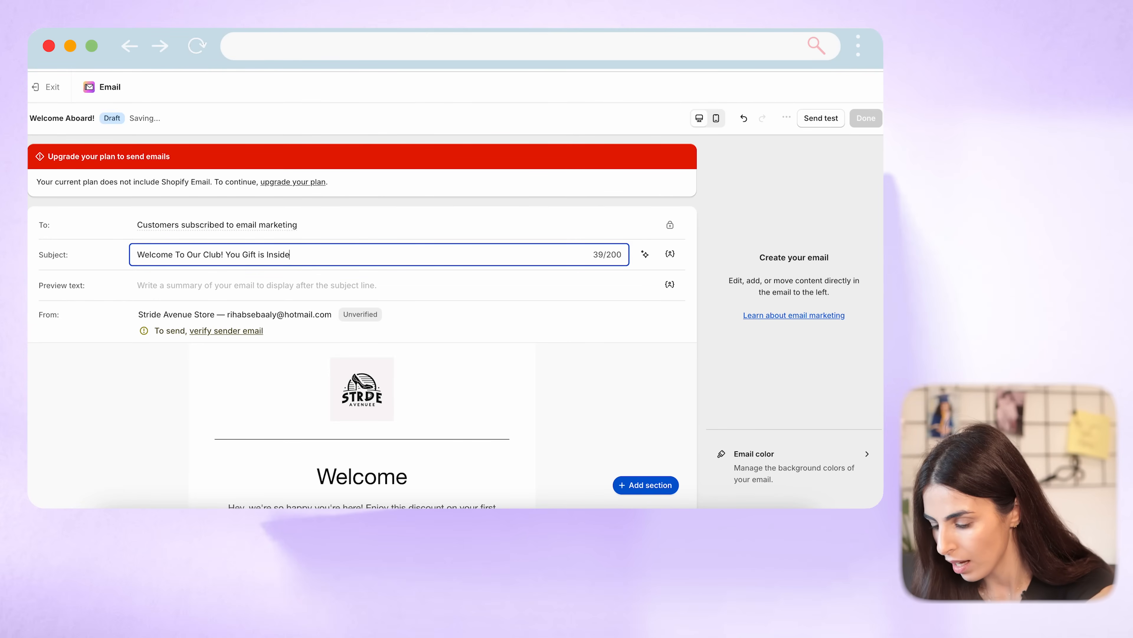
pyautogui.write('!')
# - Set the welcome email's preview text to "Your 10% OFF is waiting for you!"
pyautogui.click(229, 286)
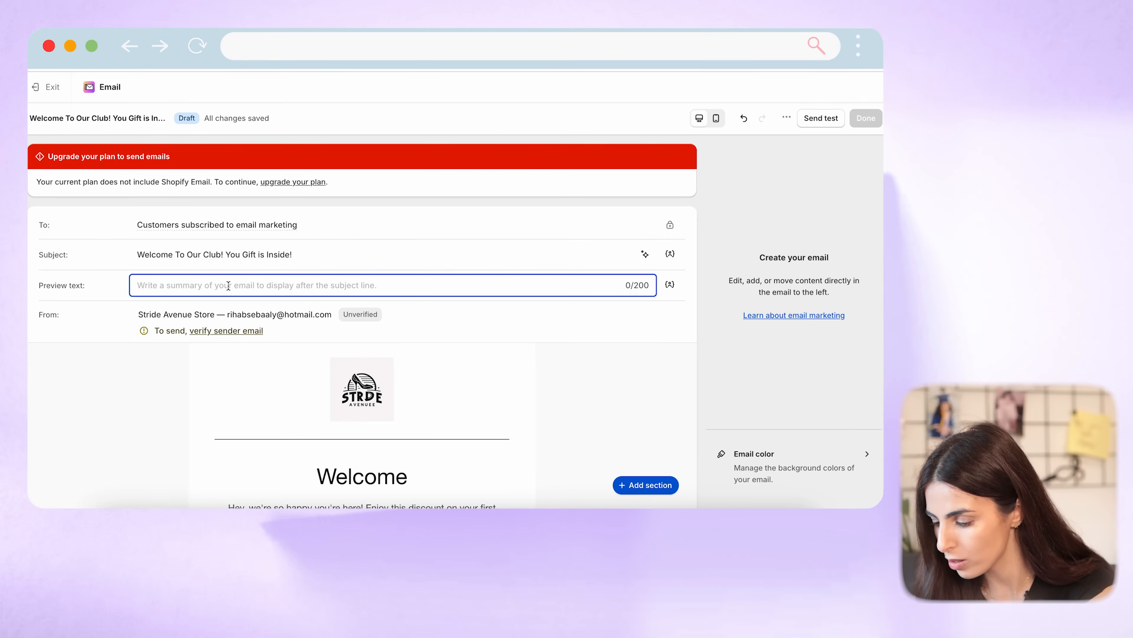
pyautogui.write('Your 10')
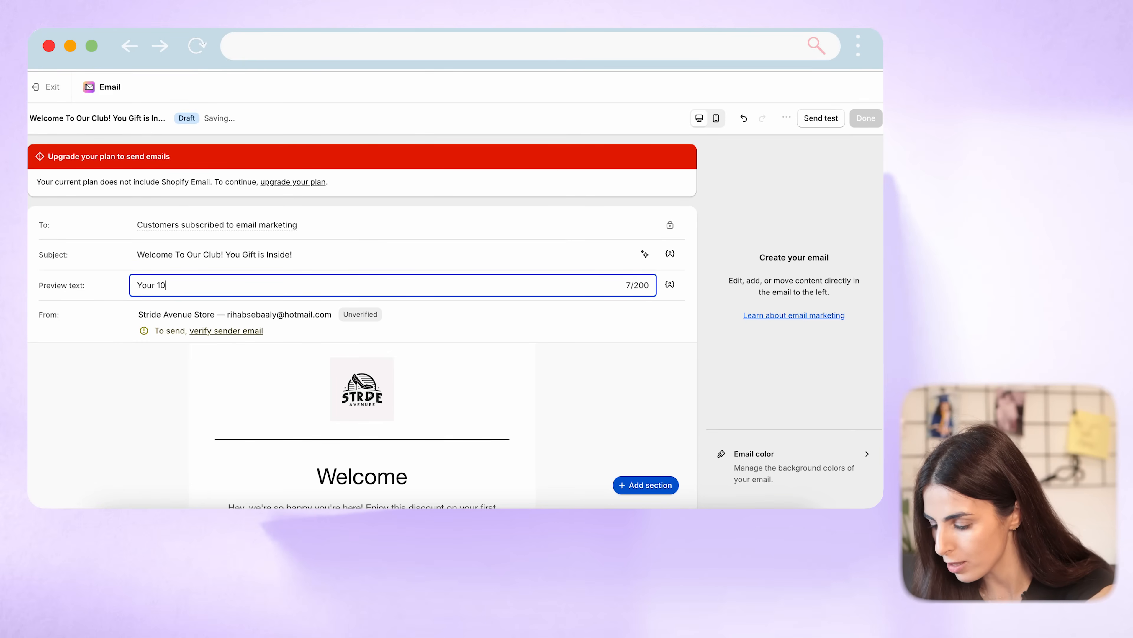
pyautogui.write('% OFF i')
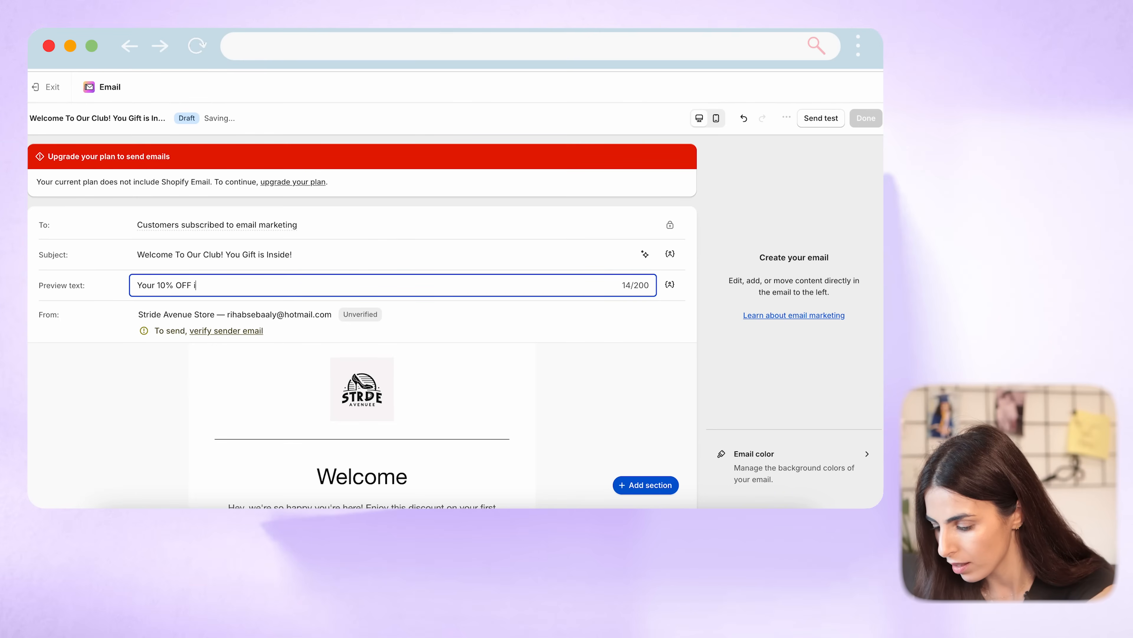
pyautogui.write('s waitin')
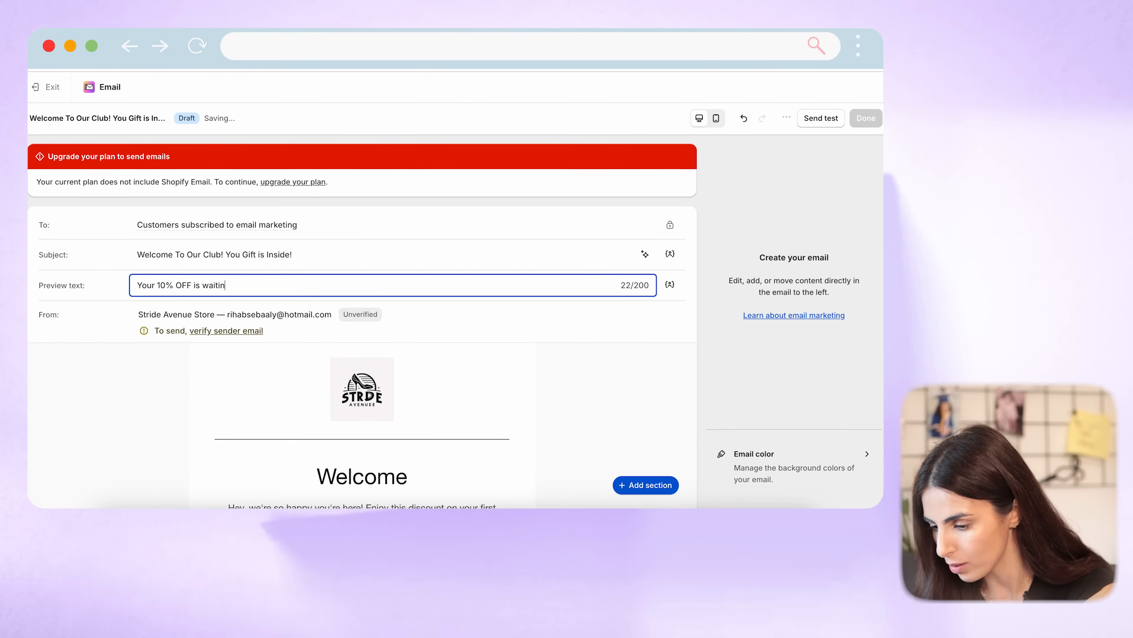
pyautogui.write('g for you!')
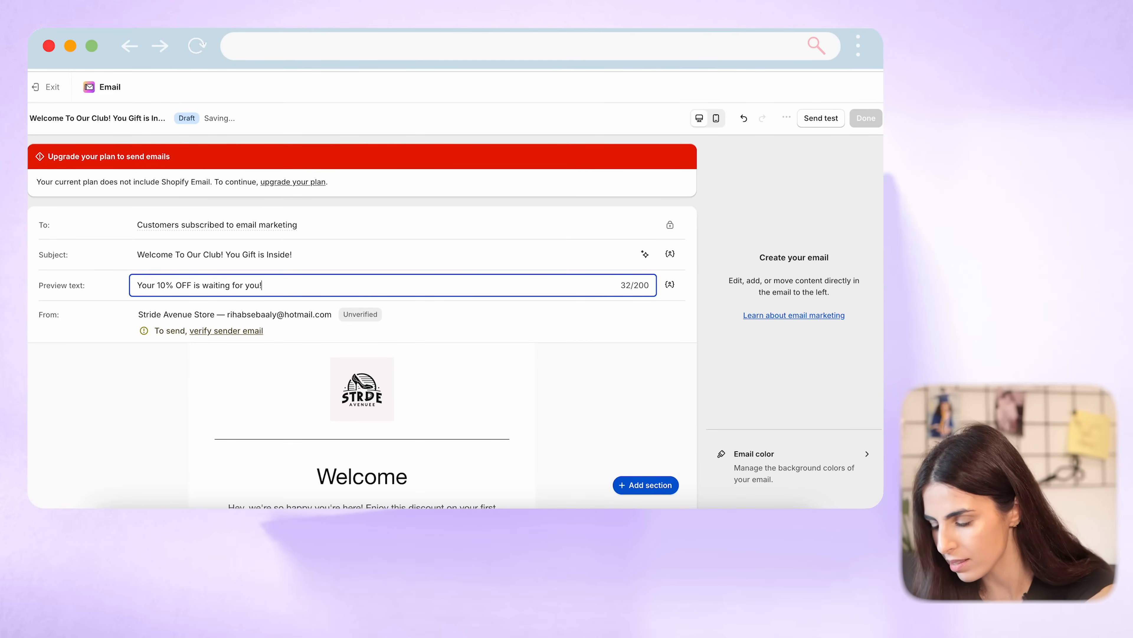
pyautogui.click(140, 255)
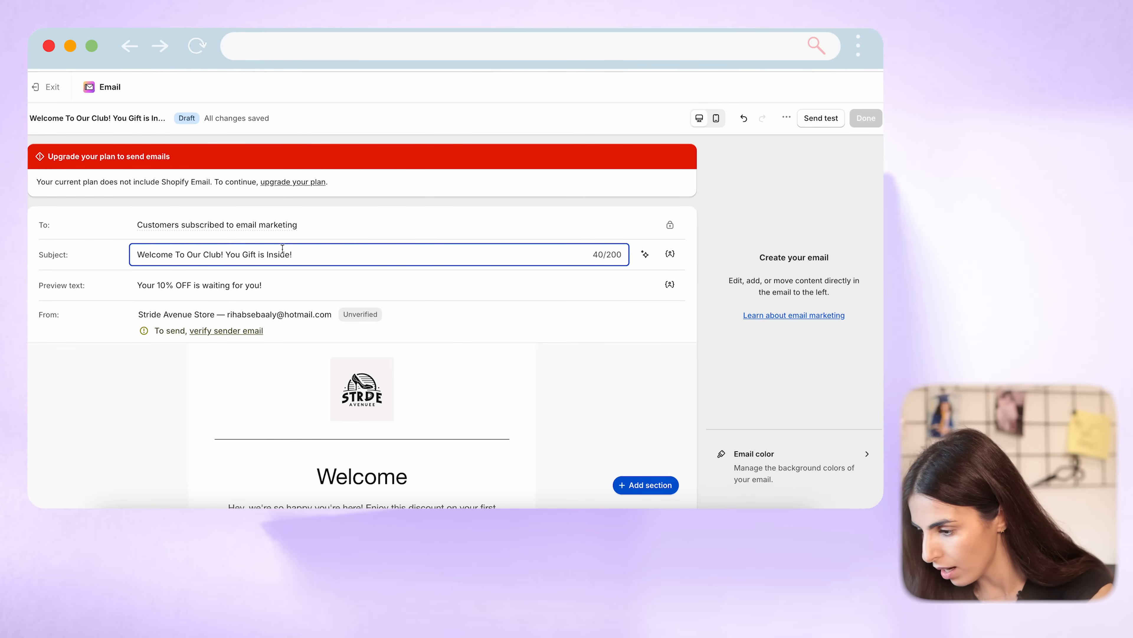
pyautogui.click(646, 258)
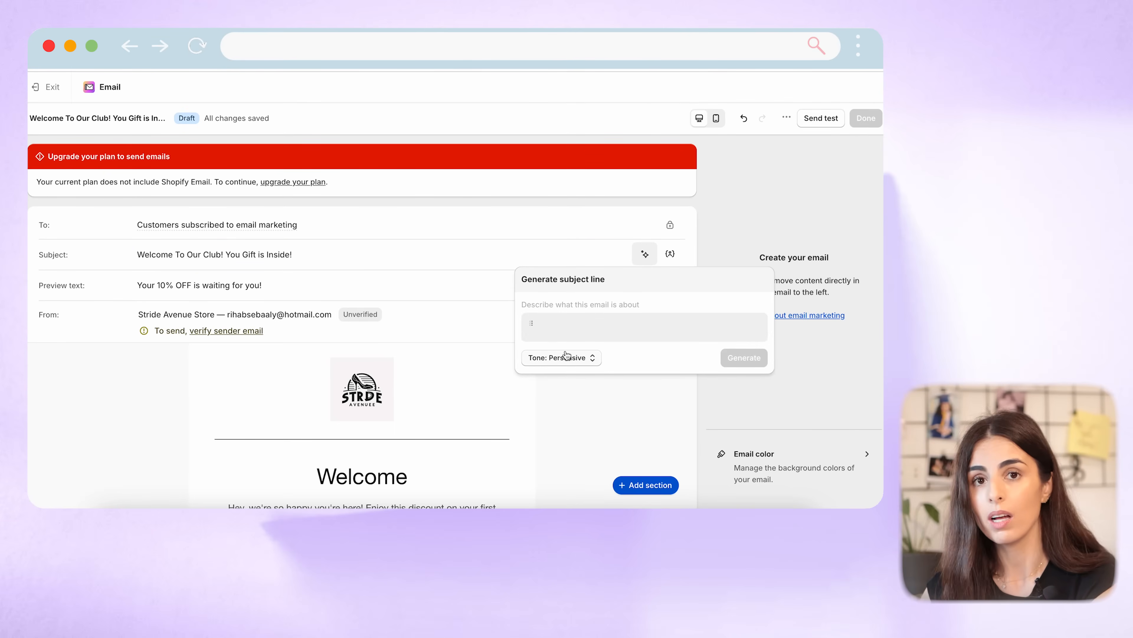
pyautogui.click(579, 324)
pyautogui.write('Discount, Bestsellers, Welcome')
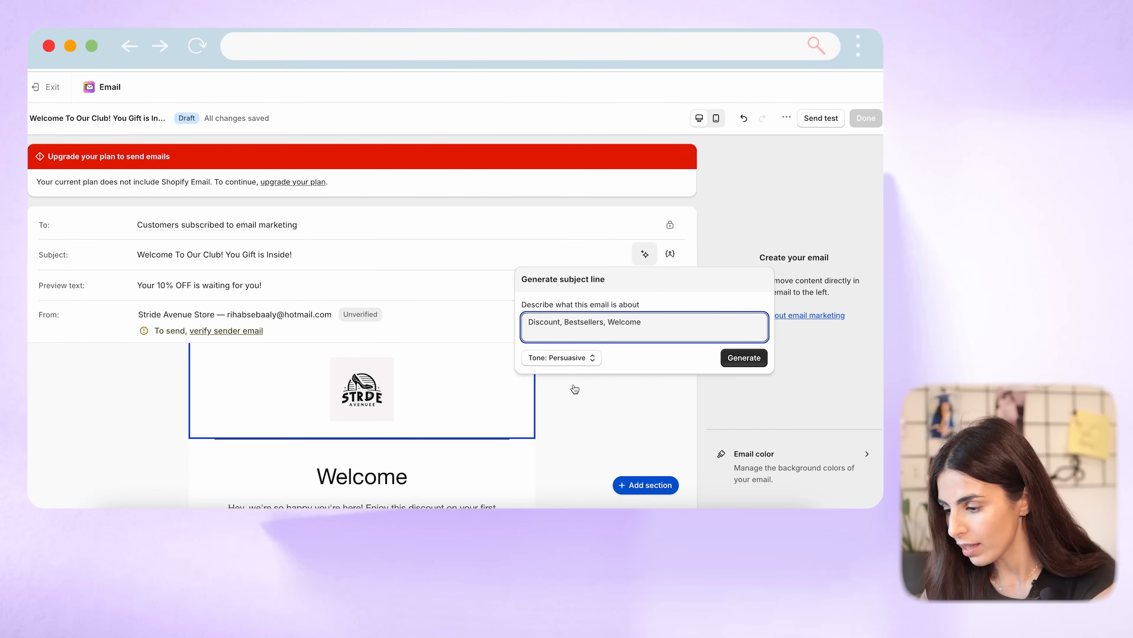
pyautogui.click(144, 366)
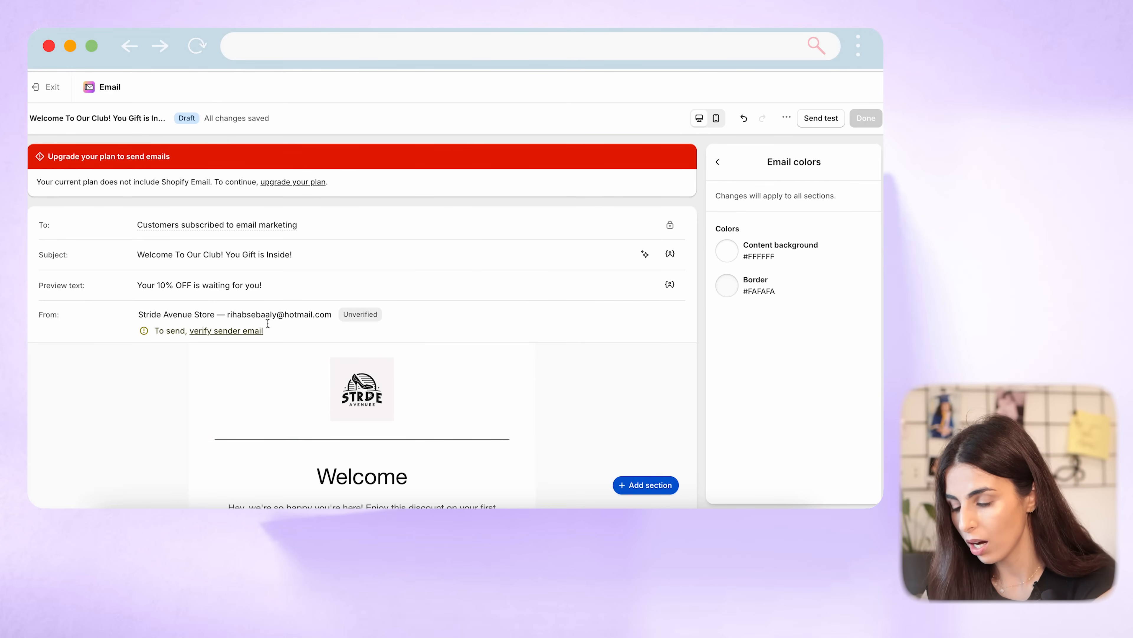
# - Review the welcome email's sections, from the logo and Welcome text through the Bestsellers products
pyautogui.scroll(-3, 329, 323)
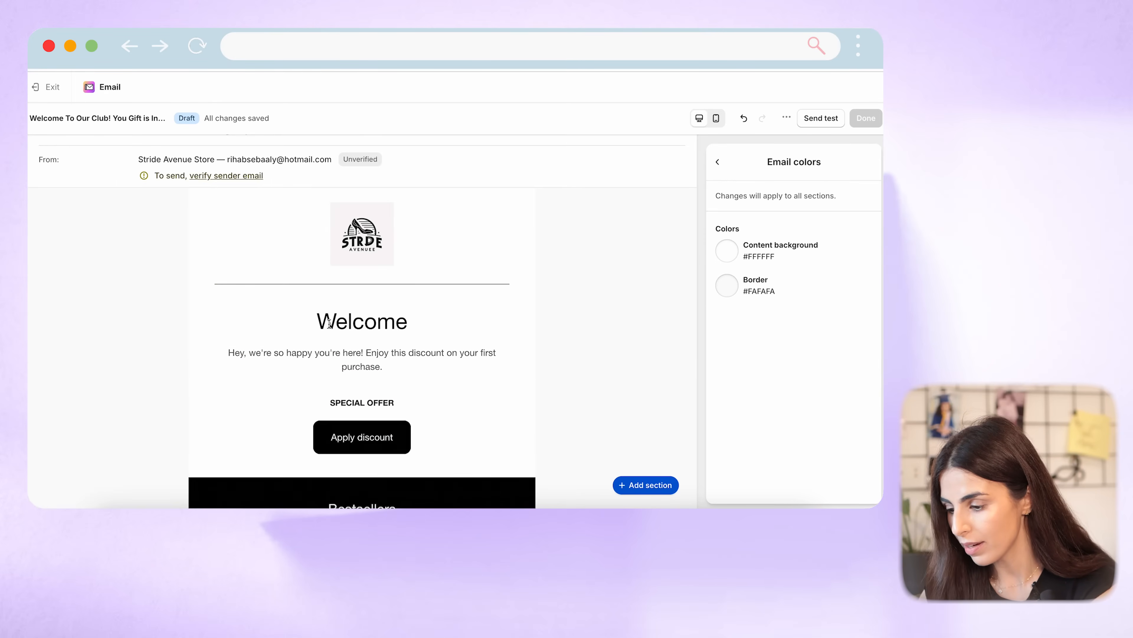
pyautogui.scroll(2, 329, 324)
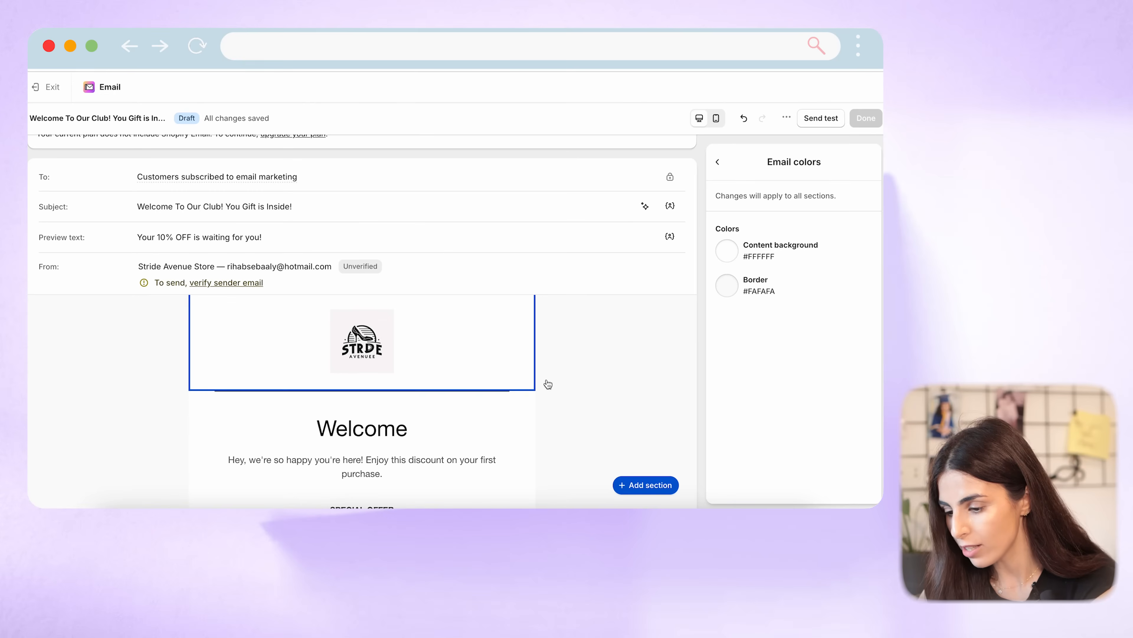
pyautogui.scroll(-1, 405, 418)
pyautogui.click(404, 419)
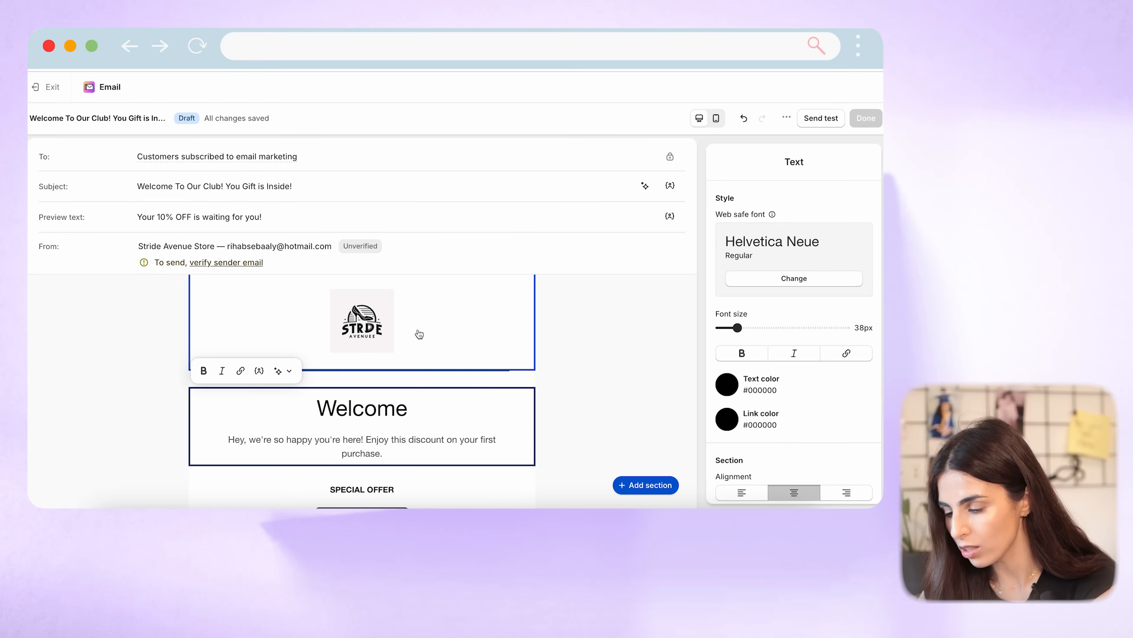
pyautogui.scroll(-1, 424, 330)
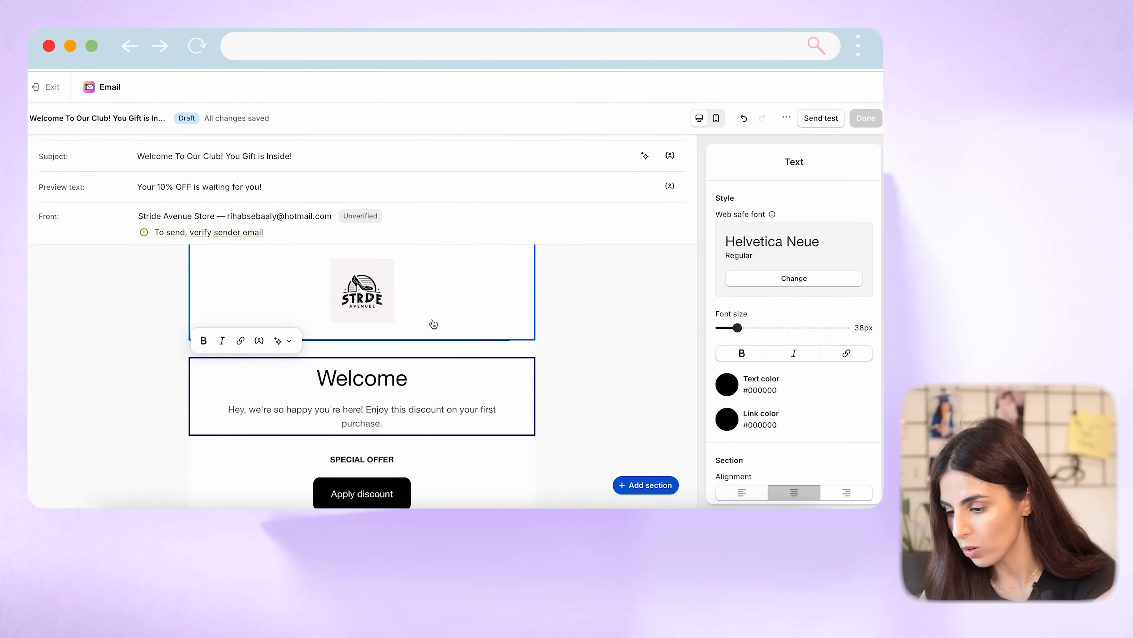
pyautogui.scroll(-4, 433, 324)
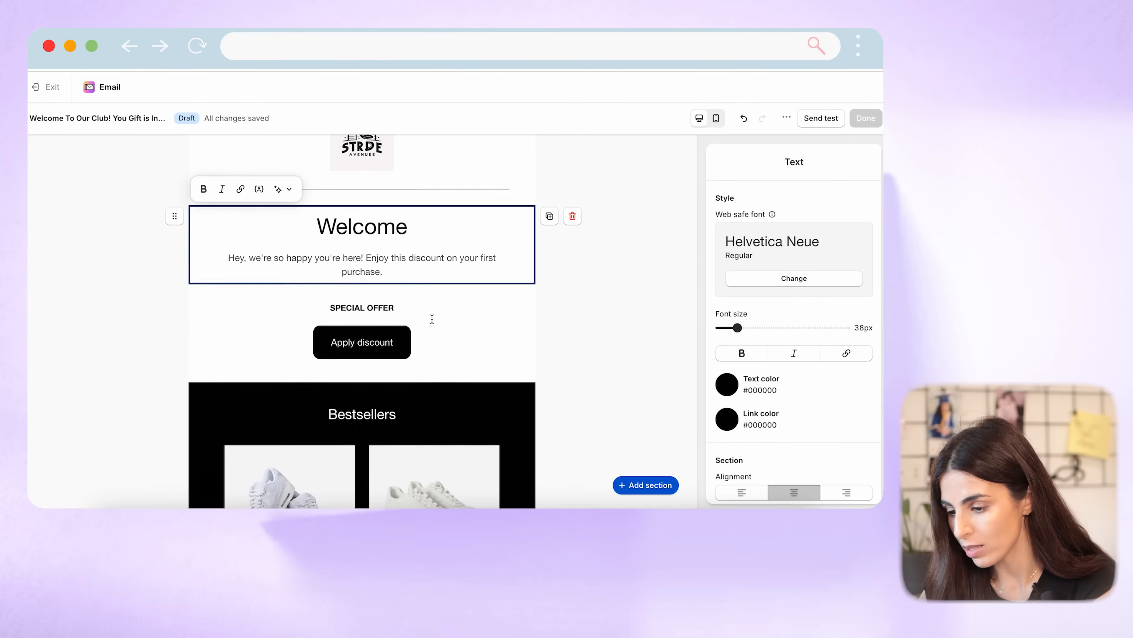
pyautogui.scroll(-10, 432, 319)
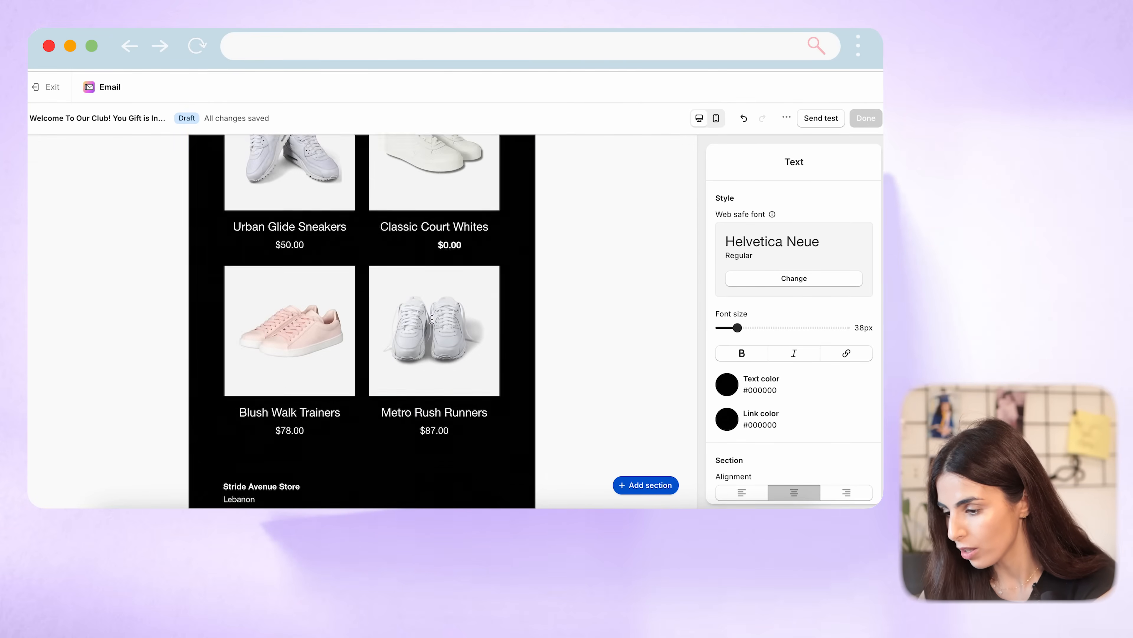
pyautogui.scroll(12, 431, 319)
# - Start a new amount-off-products discount from the email's Special Offer section and set its discount code to "Welcome 10"
pyautogui.click(395, 249)
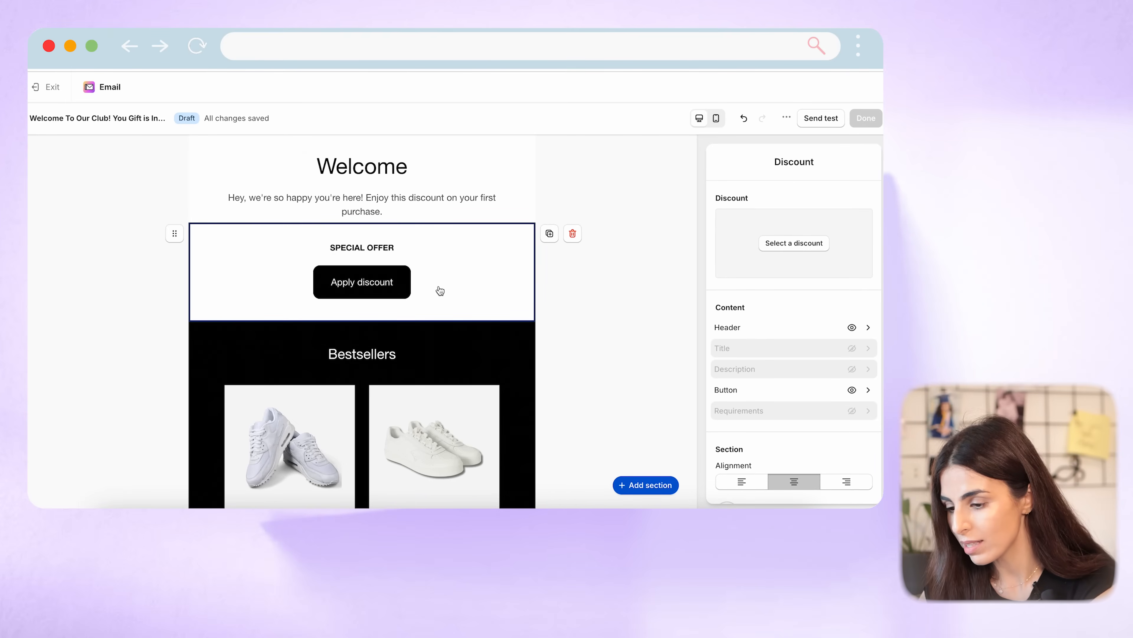
pyautogui.click(793, 245)
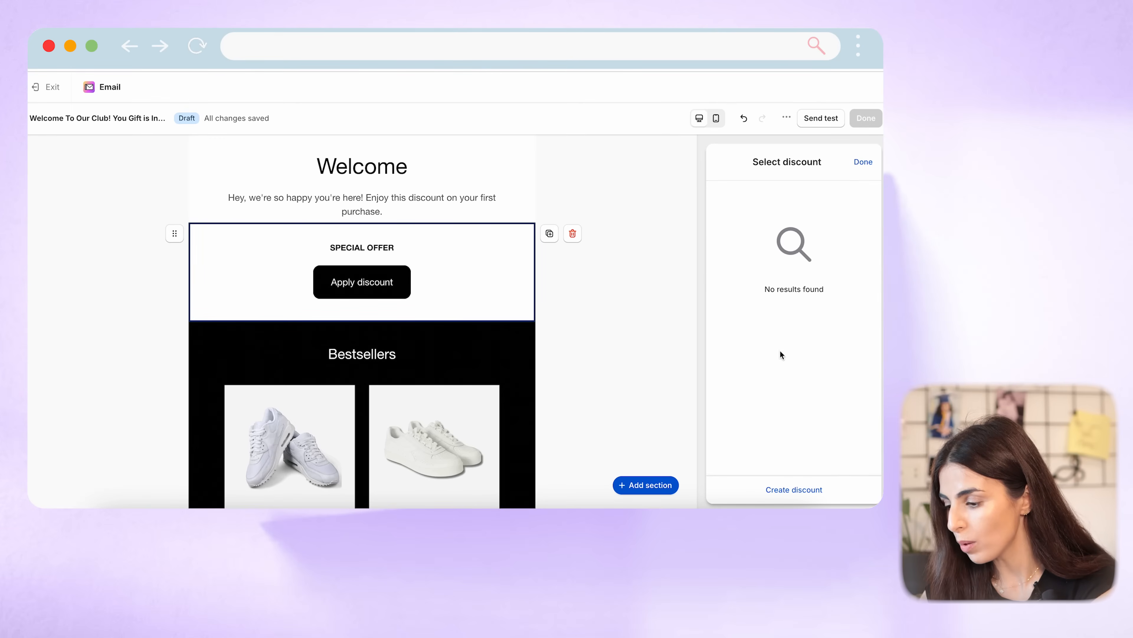
pyautogui.click(790, 489)
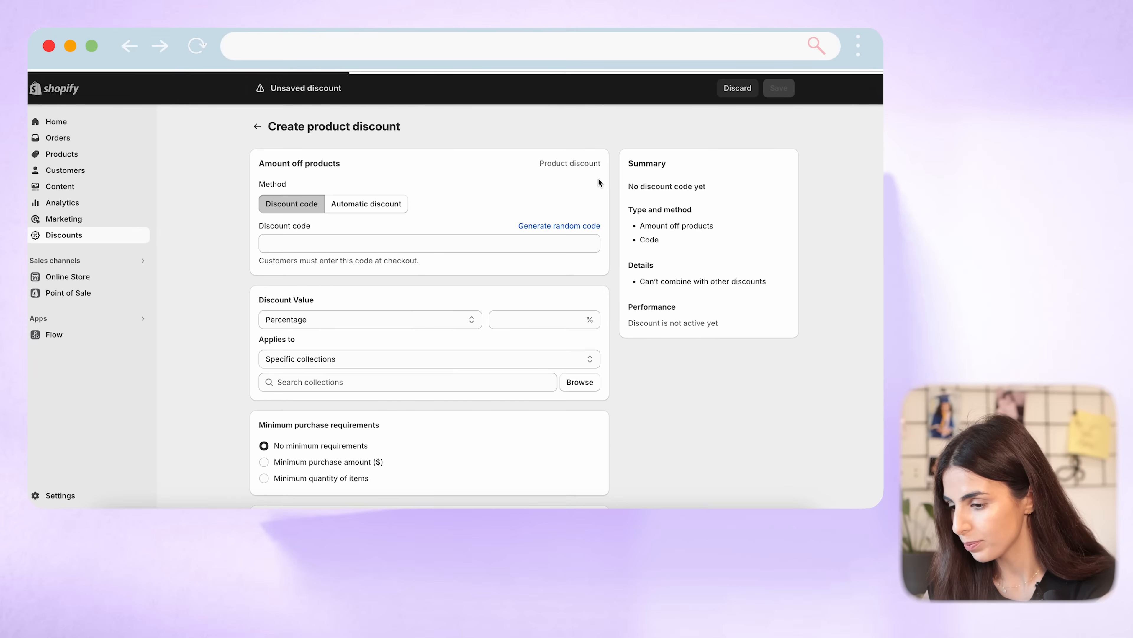
pyautogui.click(336, 245)
pyautogui.write('We')
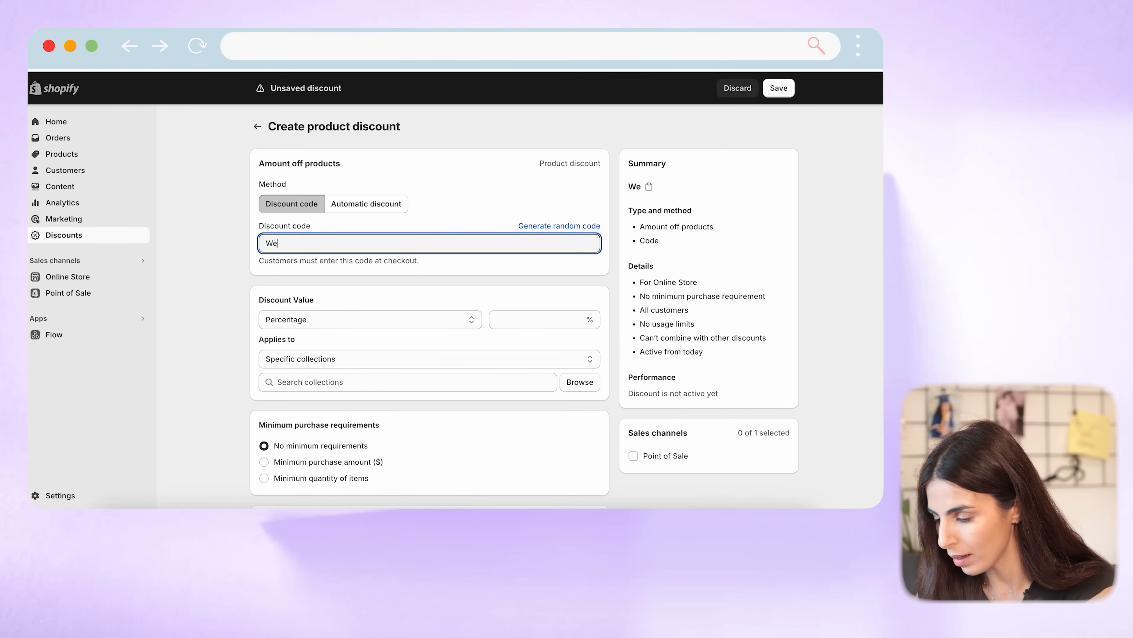
pyautogui.write('lcome !9')
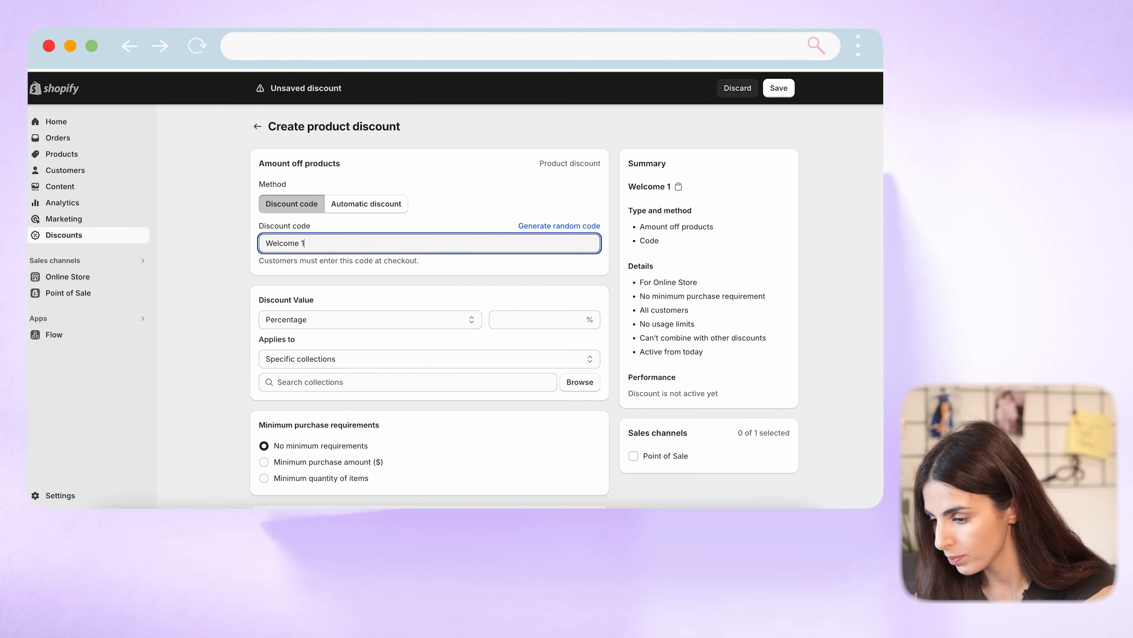
pyautogui.press('BackSpace')
pyautogui.write('0')
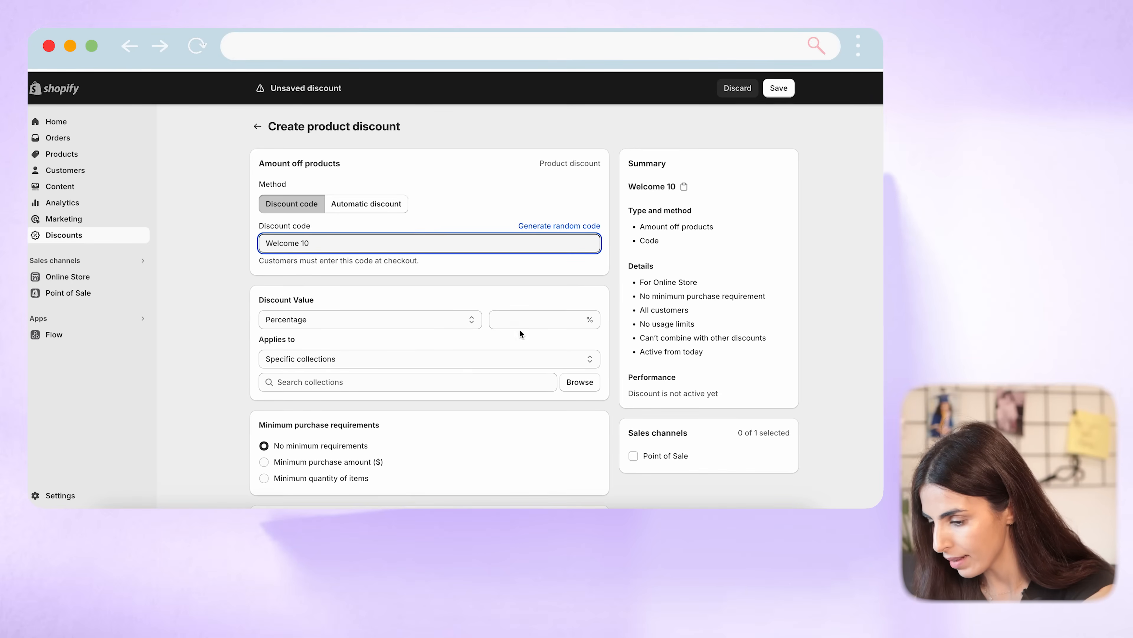
# - Set the discount value to 10 percent, applied to specific collections, and try to save the discount
pyautogui.click(524, 320)
pyautogui.write('10')
pyautogui.click(513, 364)
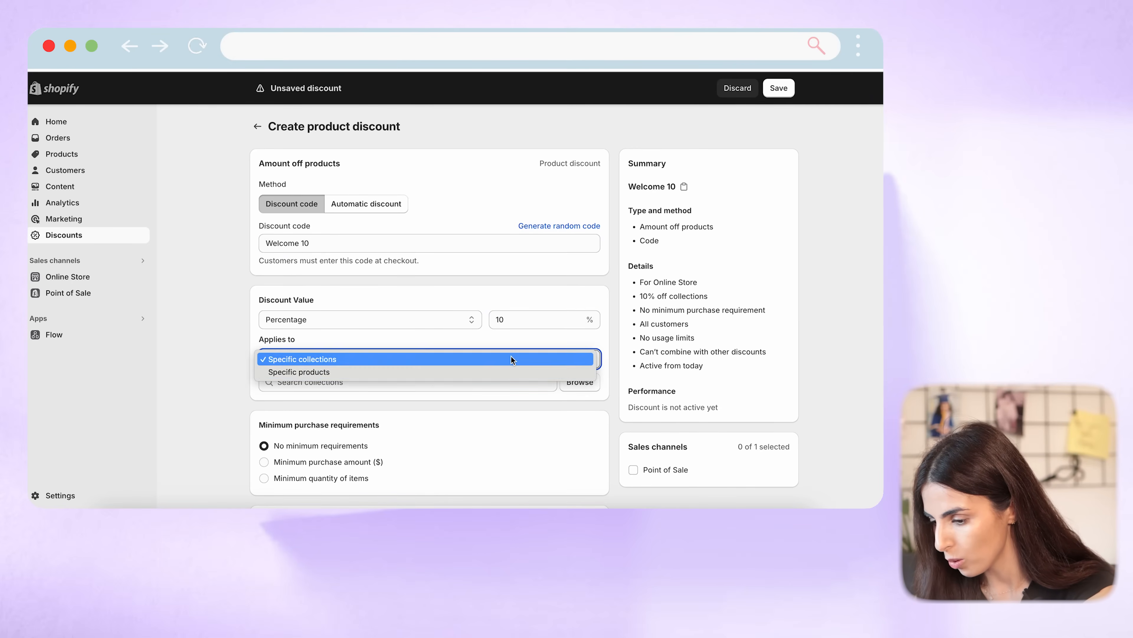
pyautogui.click(227, 389)
pyautogui.scroll(-3, 374, 391)
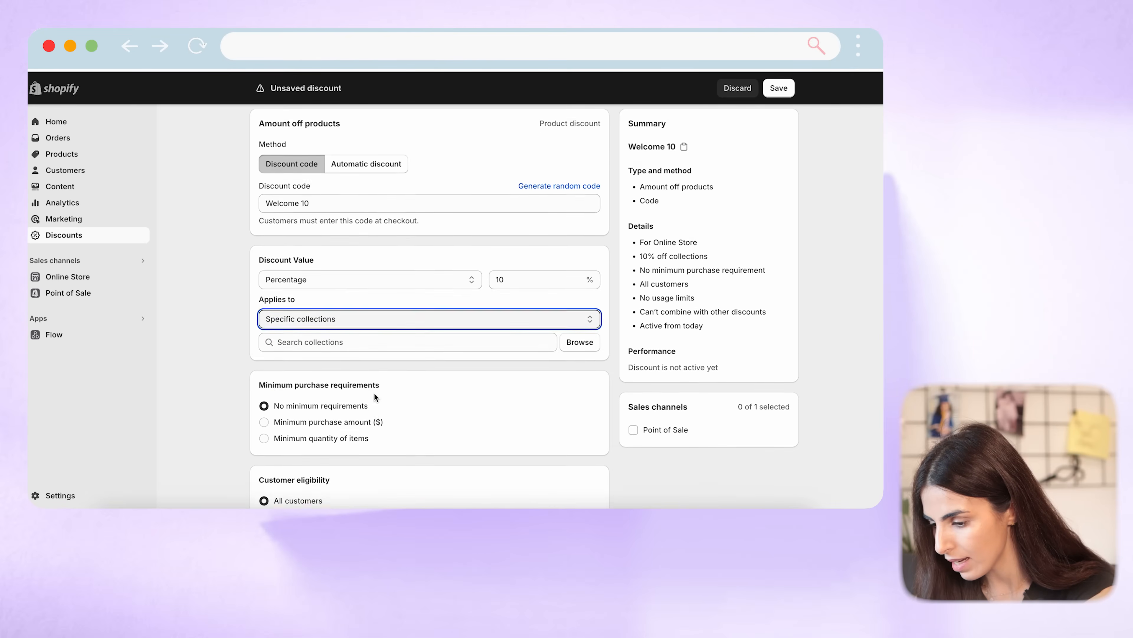
pyautogui.scroll(-7, 375, 394)
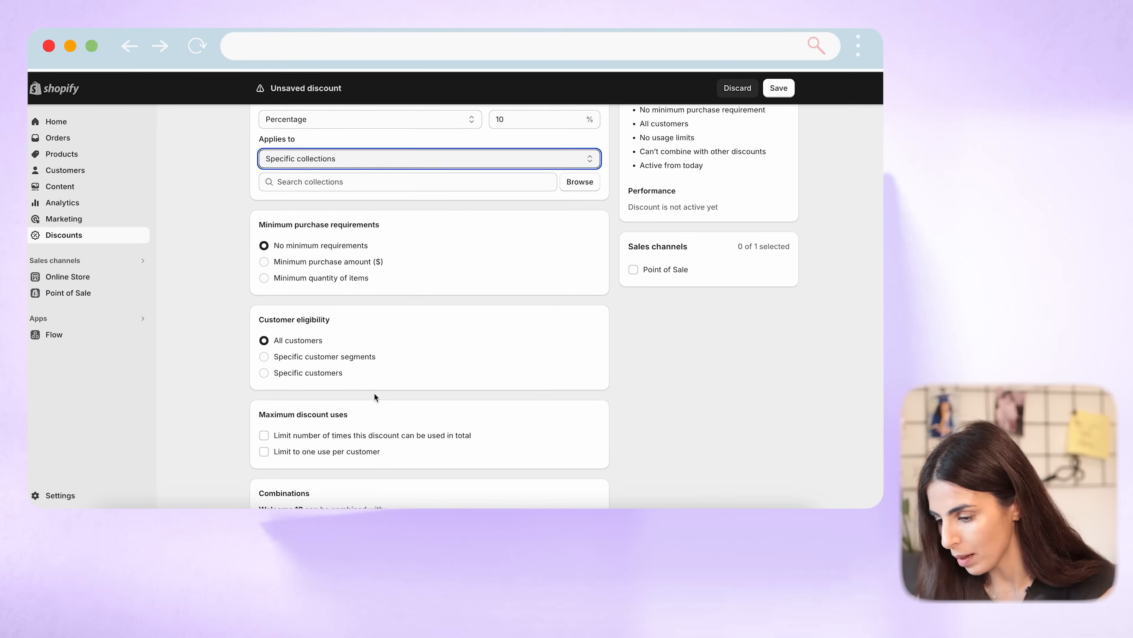
pyautogui.click(779, 89)
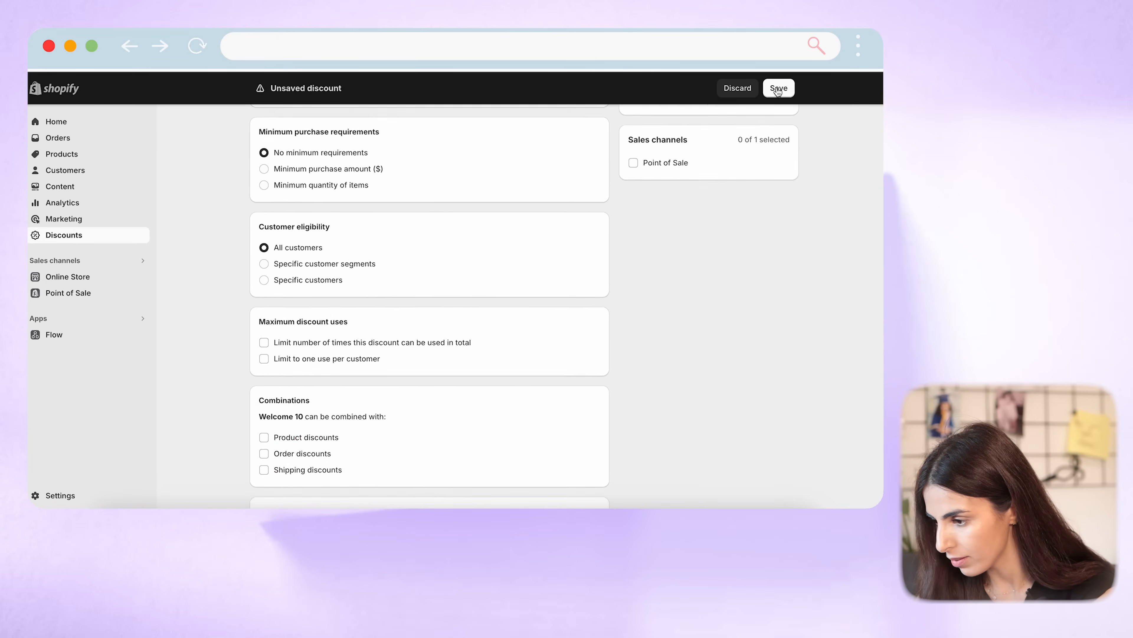
# - Add the Heels, Home page and Sneakers collections to the discount and save it
pyautogui.click(590, 423)
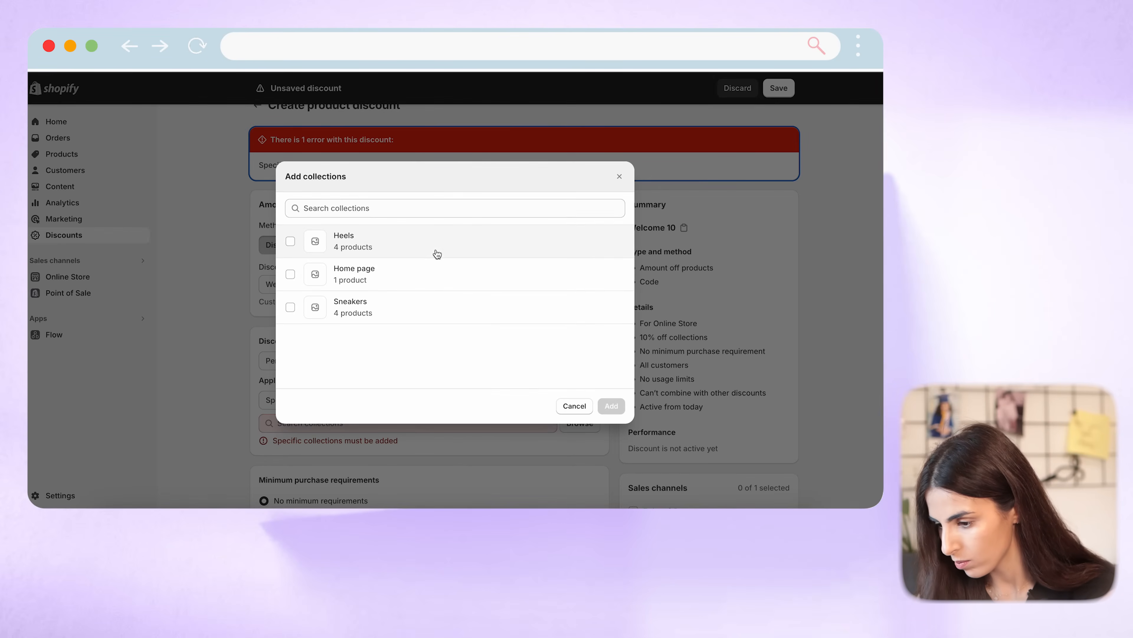
pyautogui.click(290, 241)
pyautogui.click(290, 274)
pyautogui.click(291, 306)
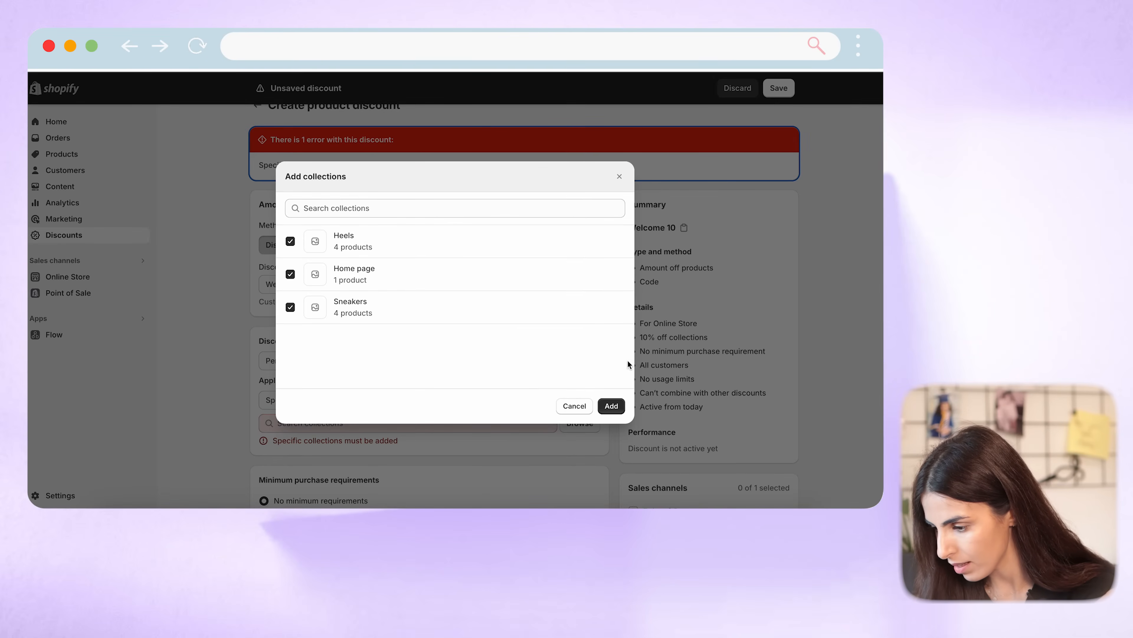
pyautogui.click(611, 405)
pyautogui.click(779, 89)
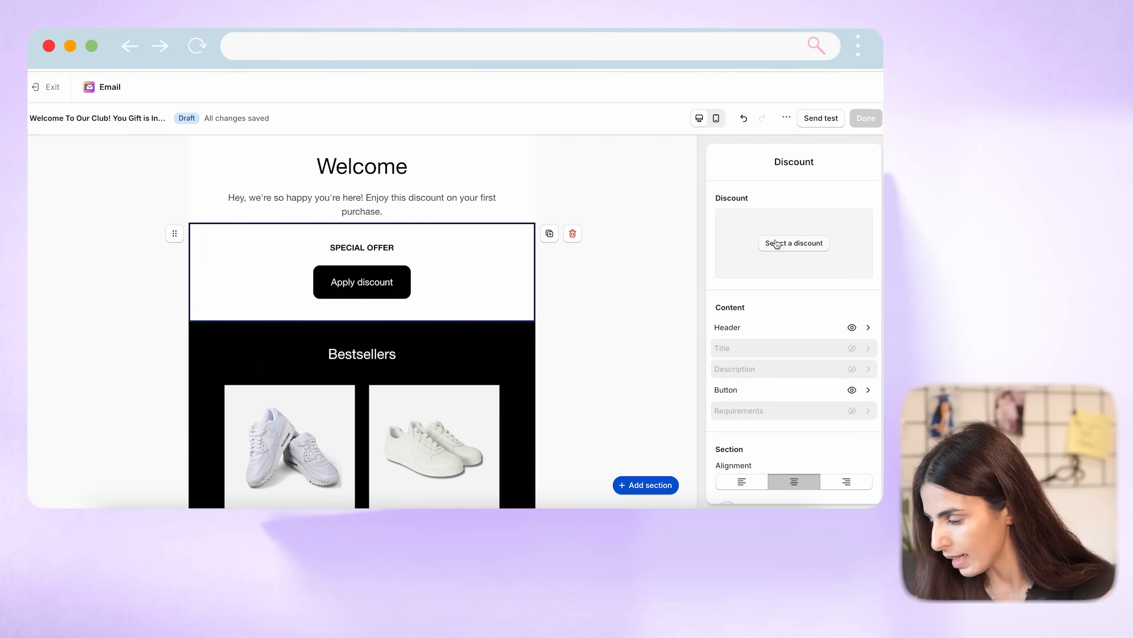
# - Assign the "Welcome 10" discount to the email's Special Offer section
pyautogui.click(776, 244)
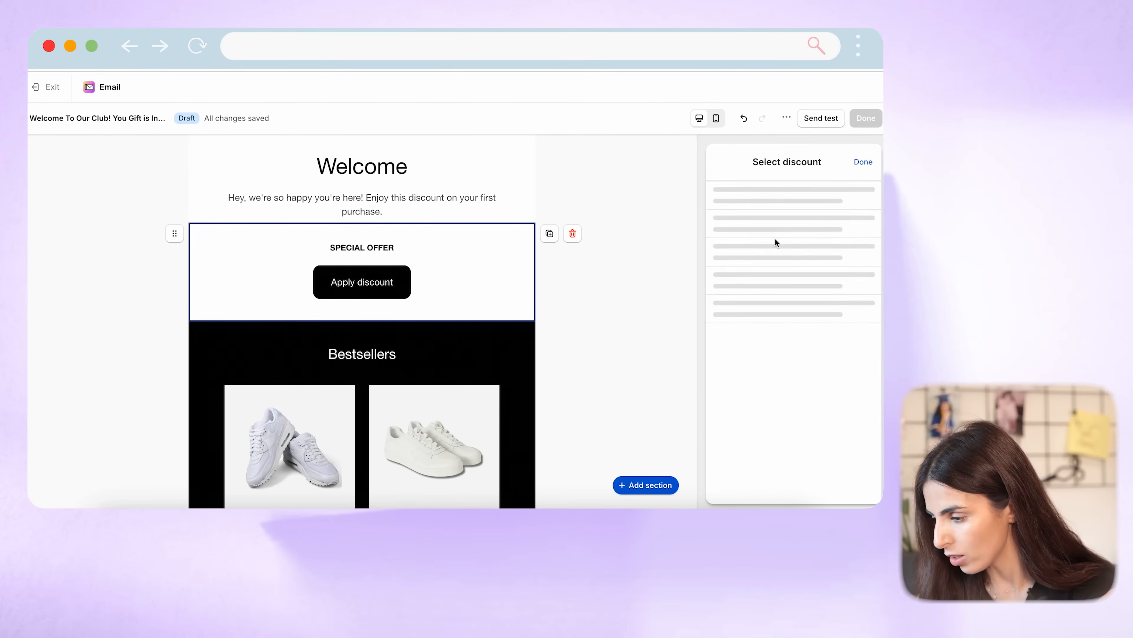
pyautogui.click(777, 237)
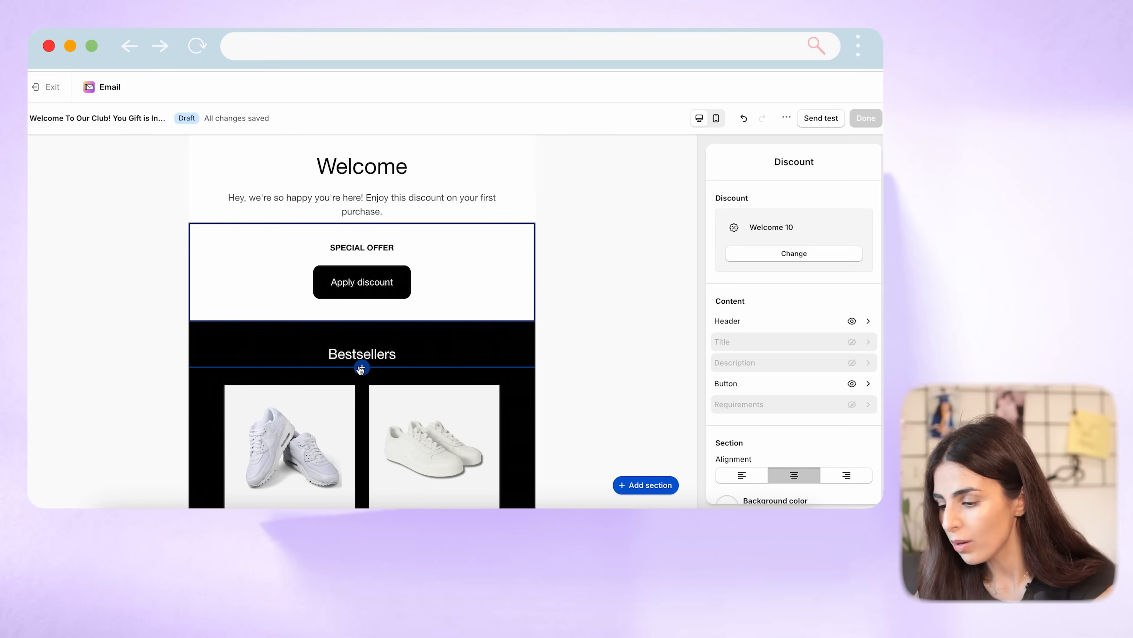
# - Review the email from its header fields to the footer and examine the section types that can be added
pyautogui.scroll(-1, 405, 313)
pyautogui.scroll(-8, 405, 306)
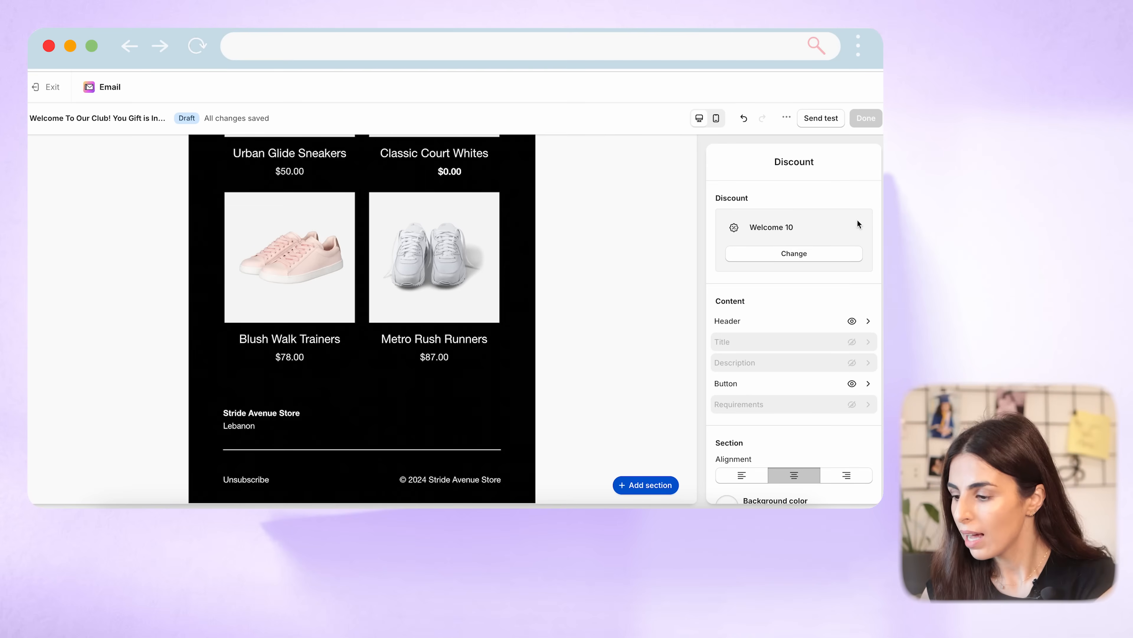
pyautogui.scroll(8, 463, 222)
pyautogui.scroll(5, 463, 222)
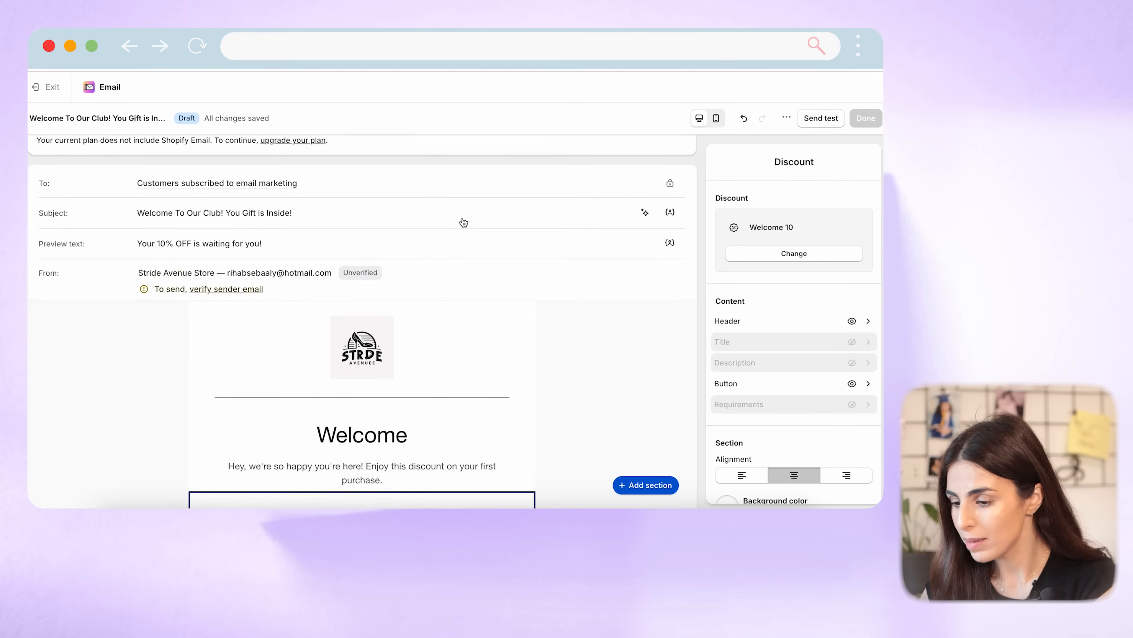
pyautogui.scroll(-5, 463, 222)
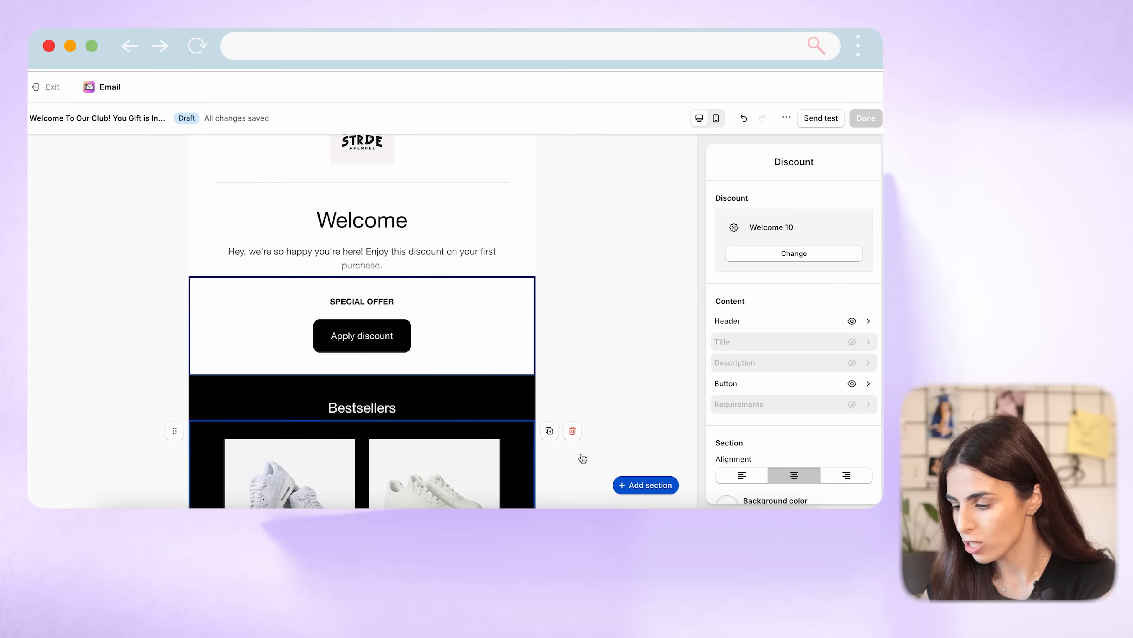
pyautogui.click(645, 485)
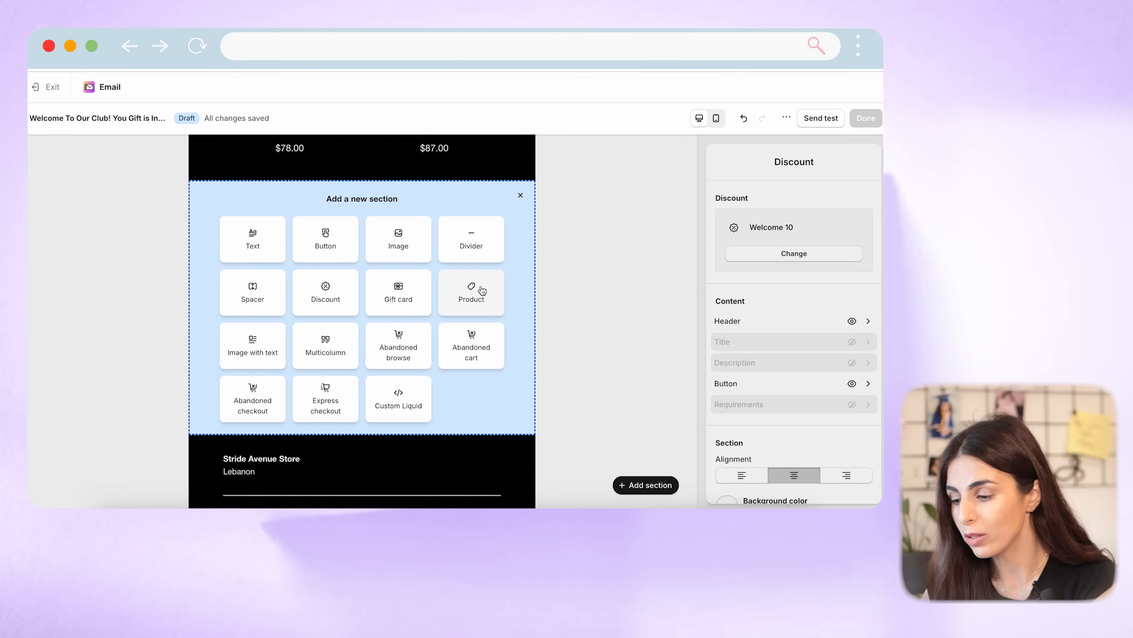
pyautogui.click(520, 196)
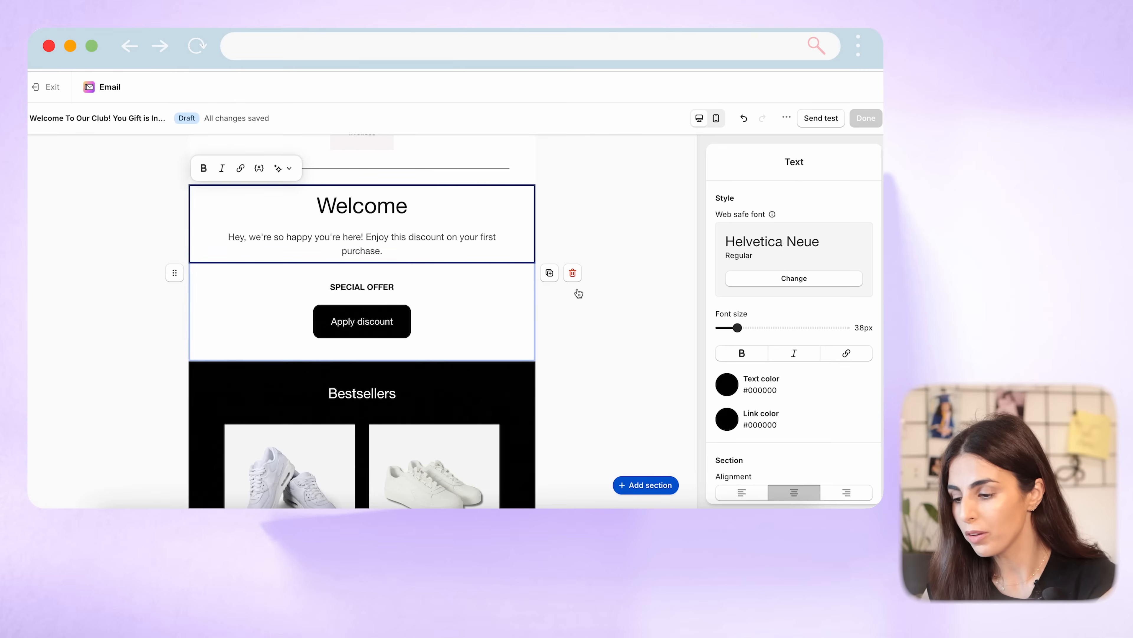
# - Examine the Welcome text section's style, alignment and background settings, and switch the email to its mobile preview
pyautogui.click(578, 292)
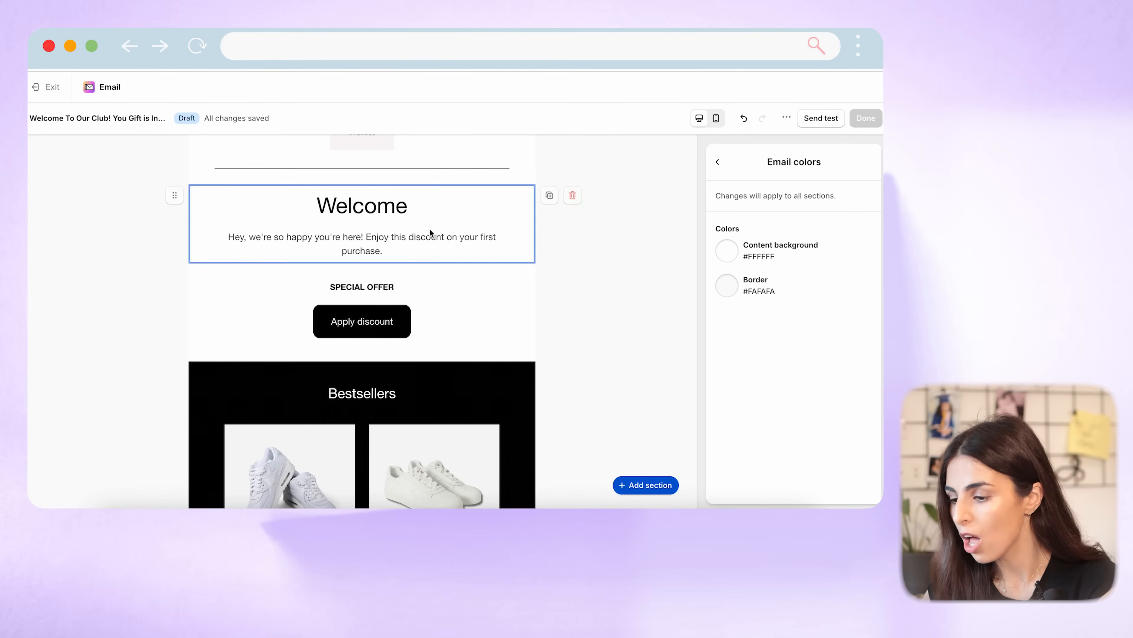
pyautogui.click(421, 225)
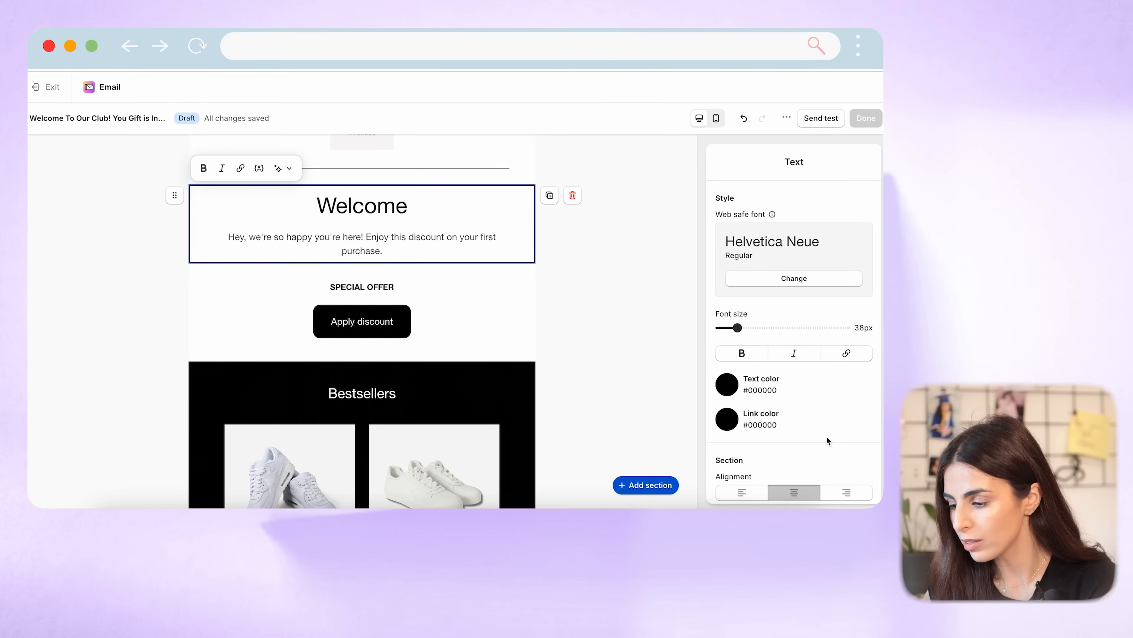
pyautogui.scroll(-5, 826, 437)
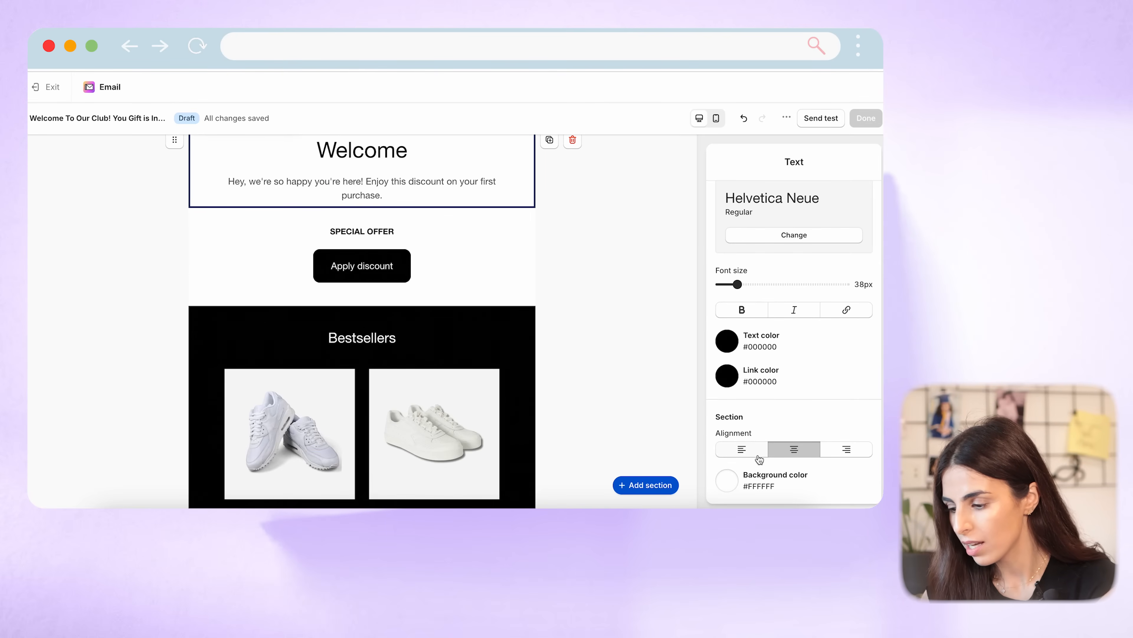
pyautogui.scroll(2, 587, 359)
pyautogui.scroll(6, 588, 359)
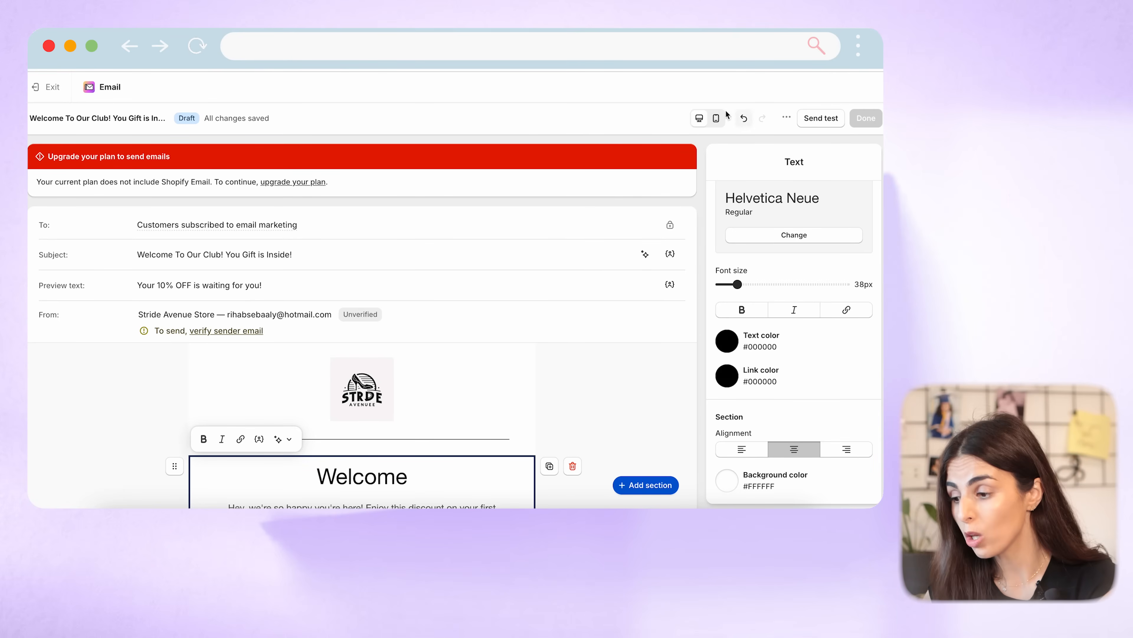
pyautogui.click(716, 119)
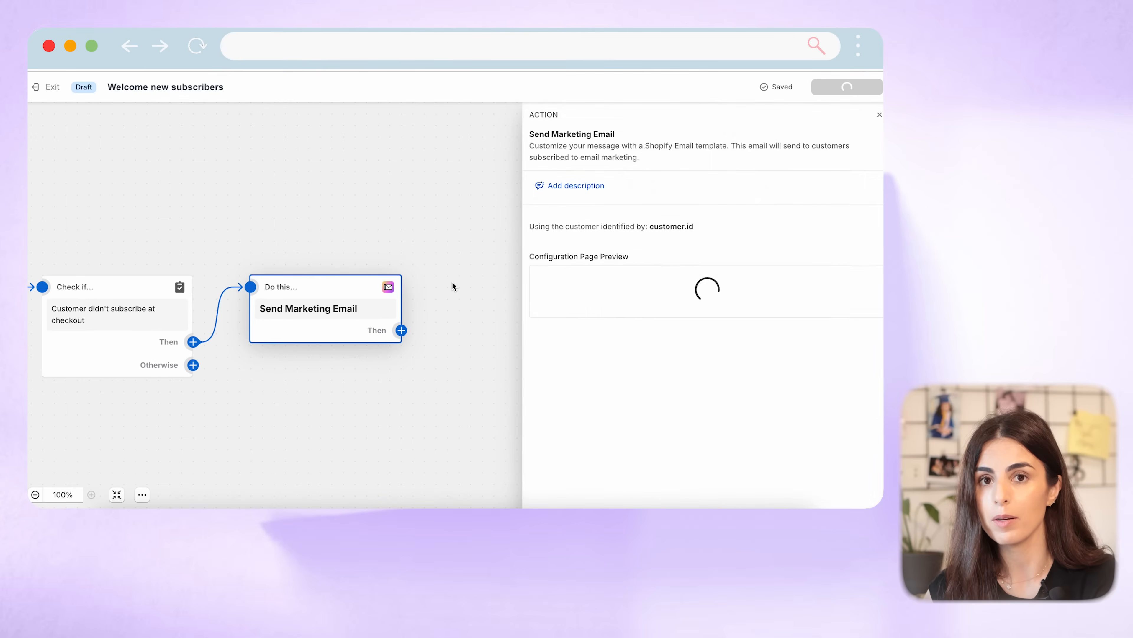
# - Add a Wait action after the Send Marketing Email action in the Welcome new subscribers workflow
pyautogui.click(452, 281)
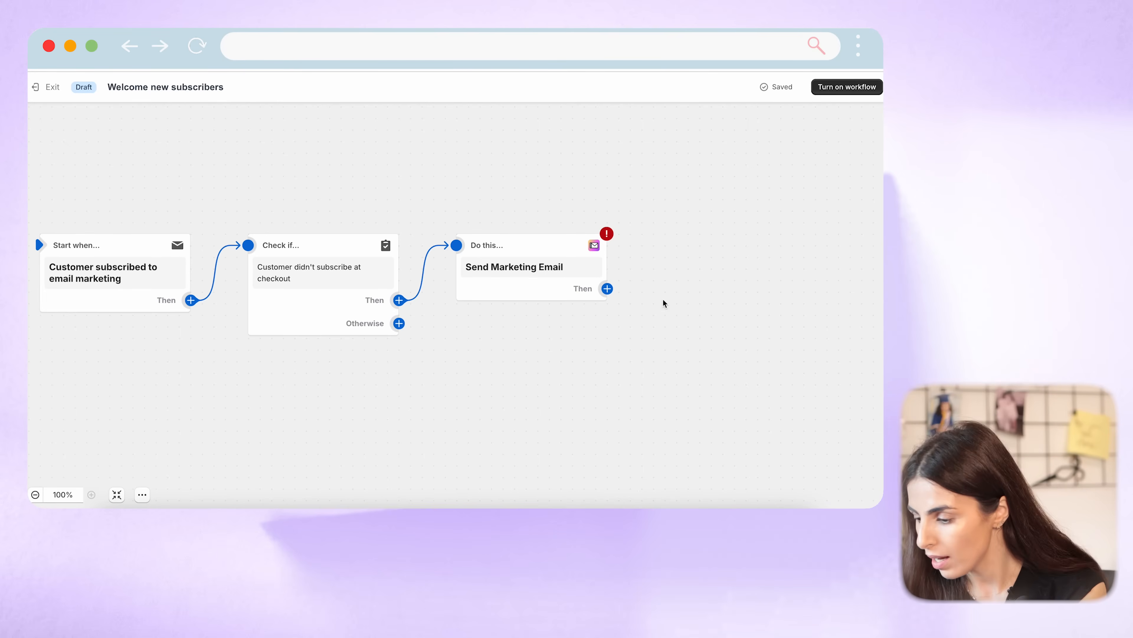
pyautogui.click(607, 289)
pyautogui.click(695, 288)
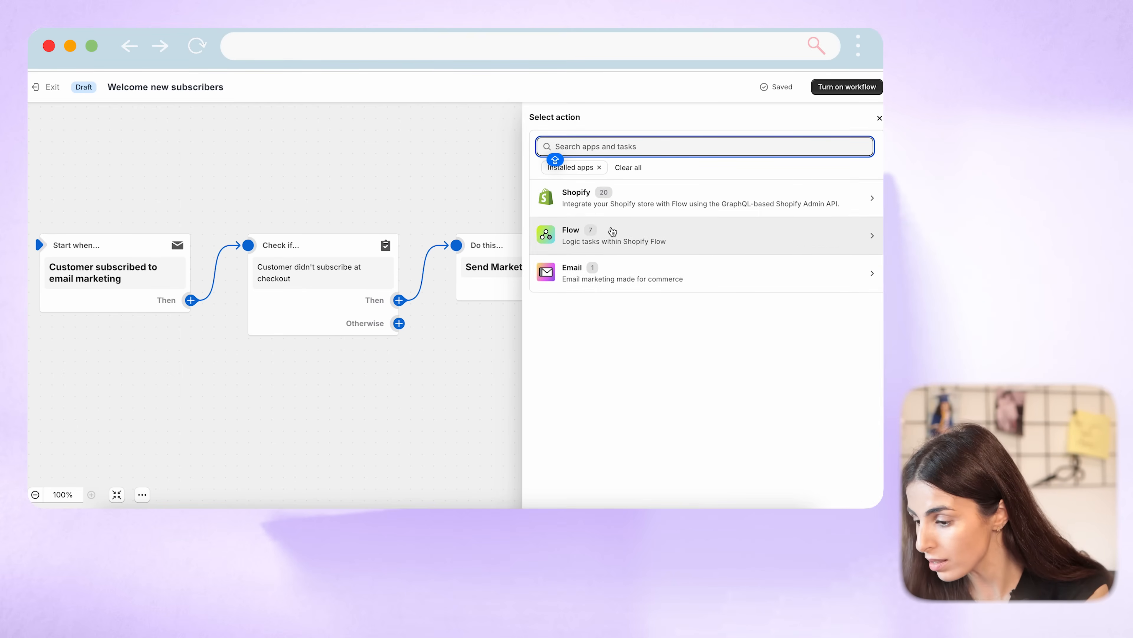
pyautogui.write('Wait')
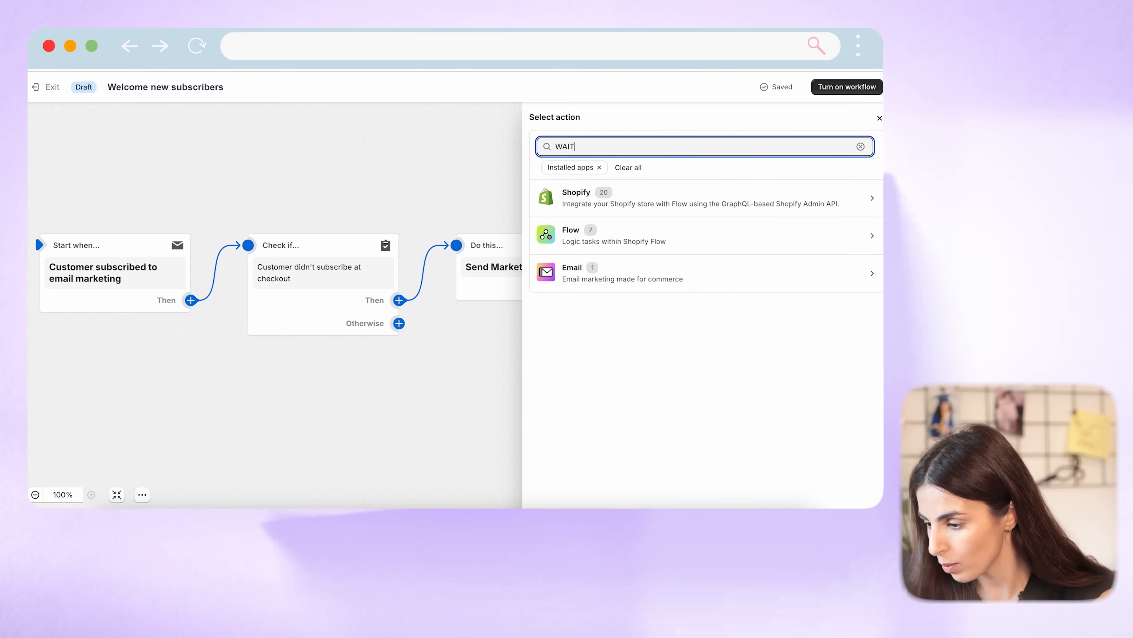
pyautogui.click(596, 201)
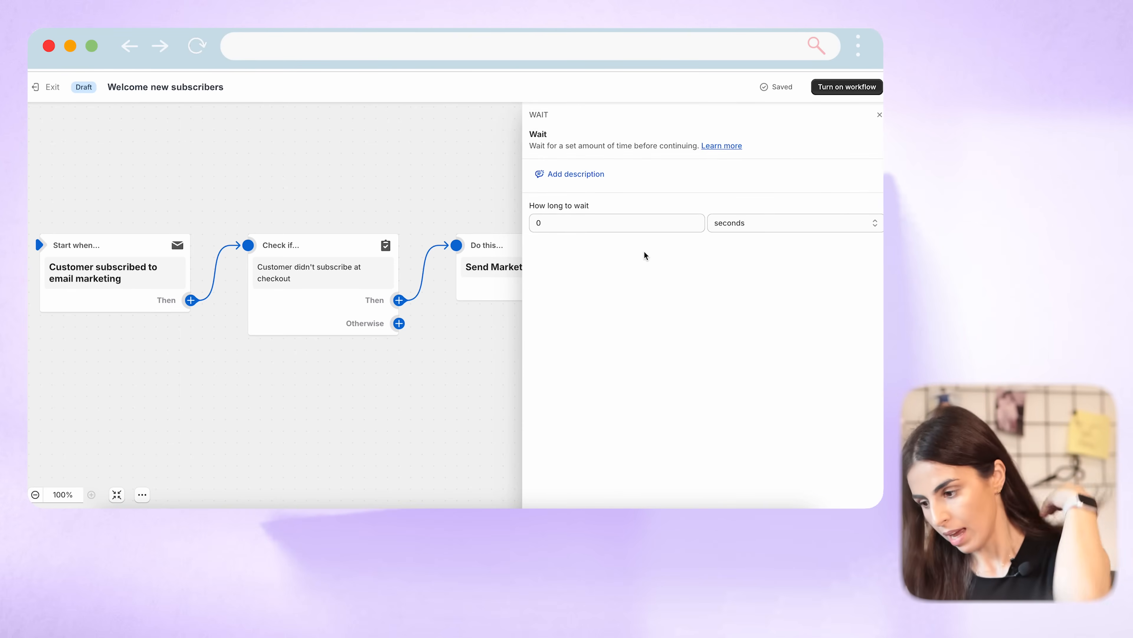
# - Set the Wait action's duration to 1 day
pyautogui.click(750, 222)
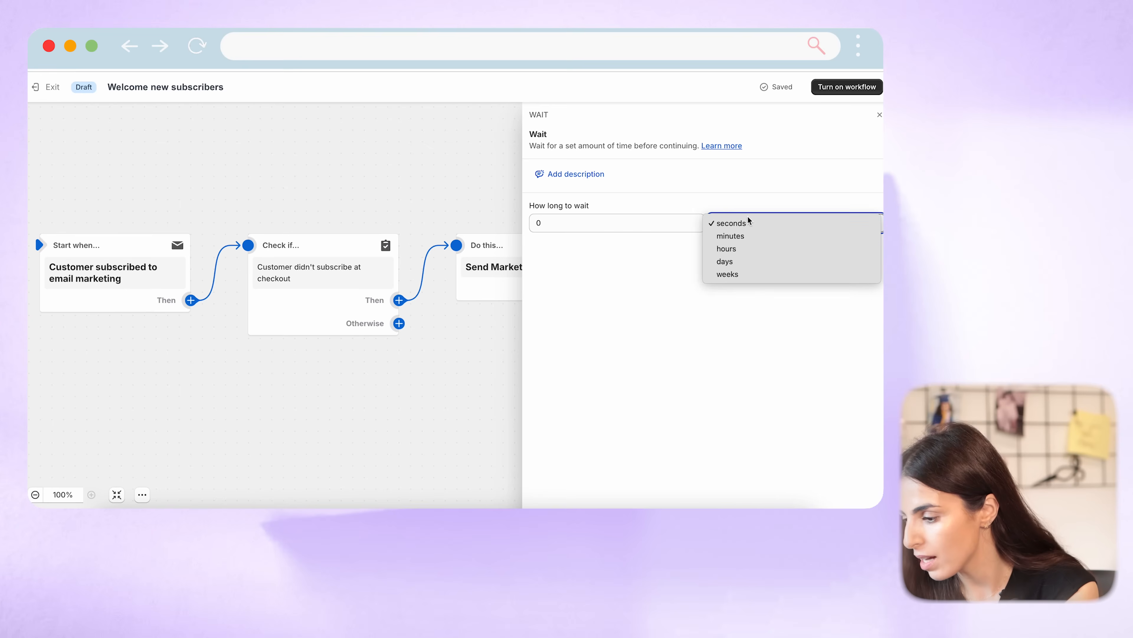
pyautogui.click(741, 261)
pyautogui.doubleClick(540, 223)
pyautogui.write('1')
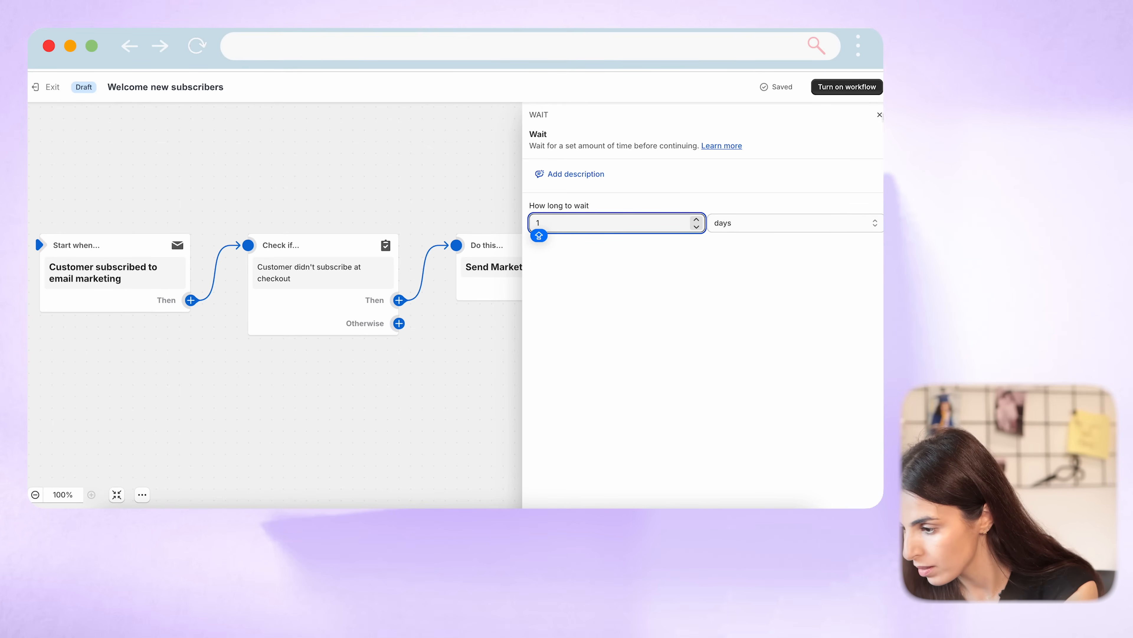
pyautogui.click(880, 115)
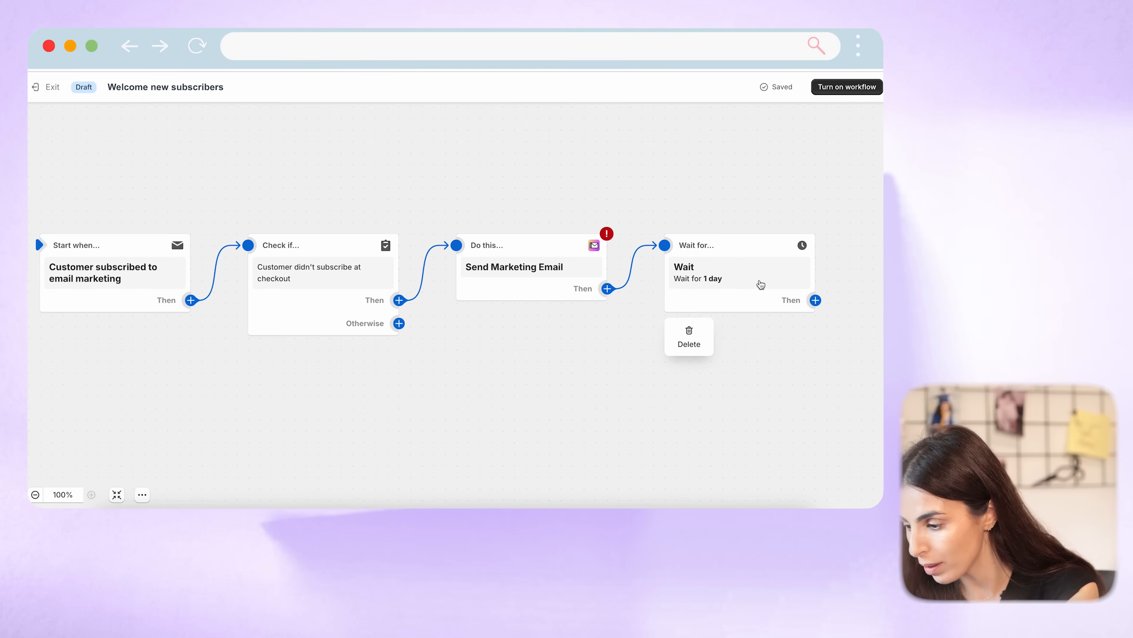
# - Add a condition after the 1-day wait and open its settings
pyautogui.hscroll(7, 759, 285)
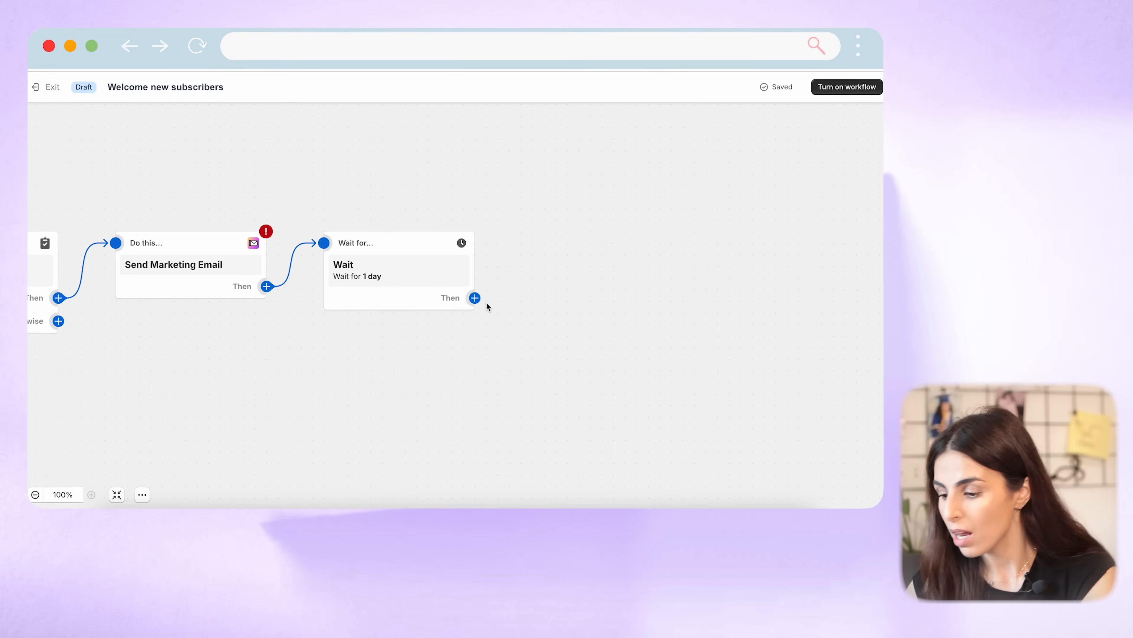
pyautogui.click(475, 297)
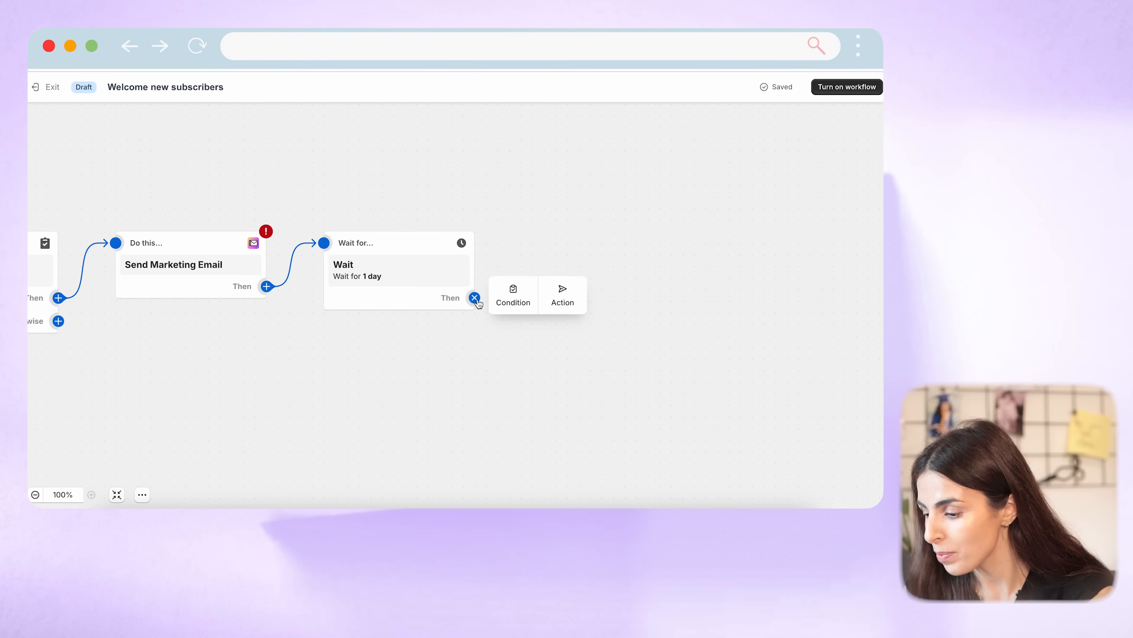
pyautogui.click(520, 300)
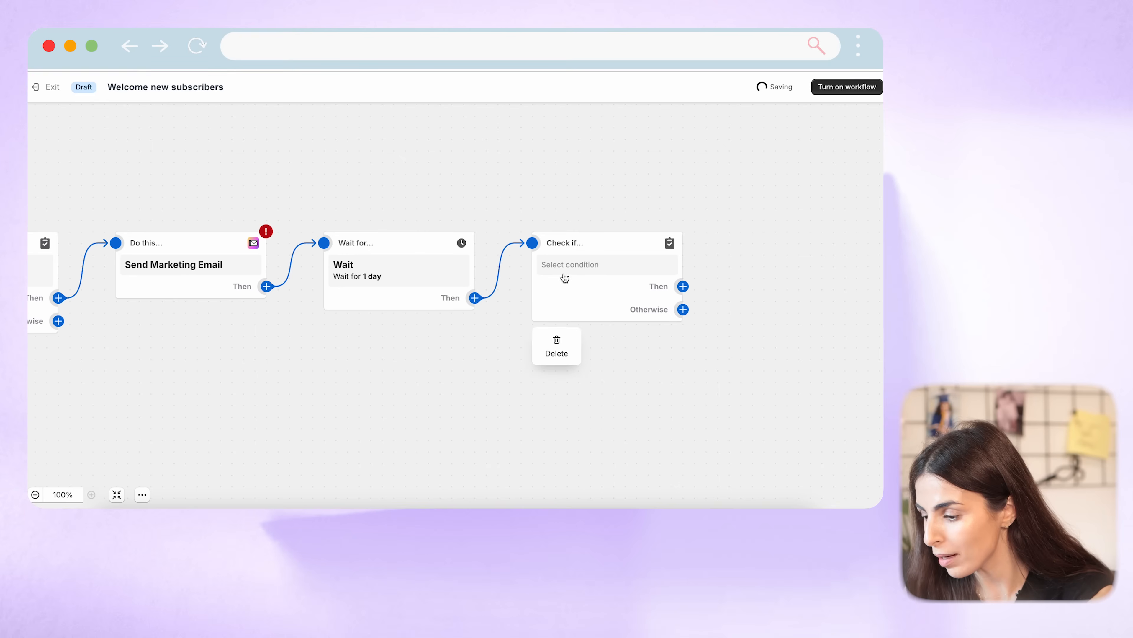
pyautogui.click(580, 265)
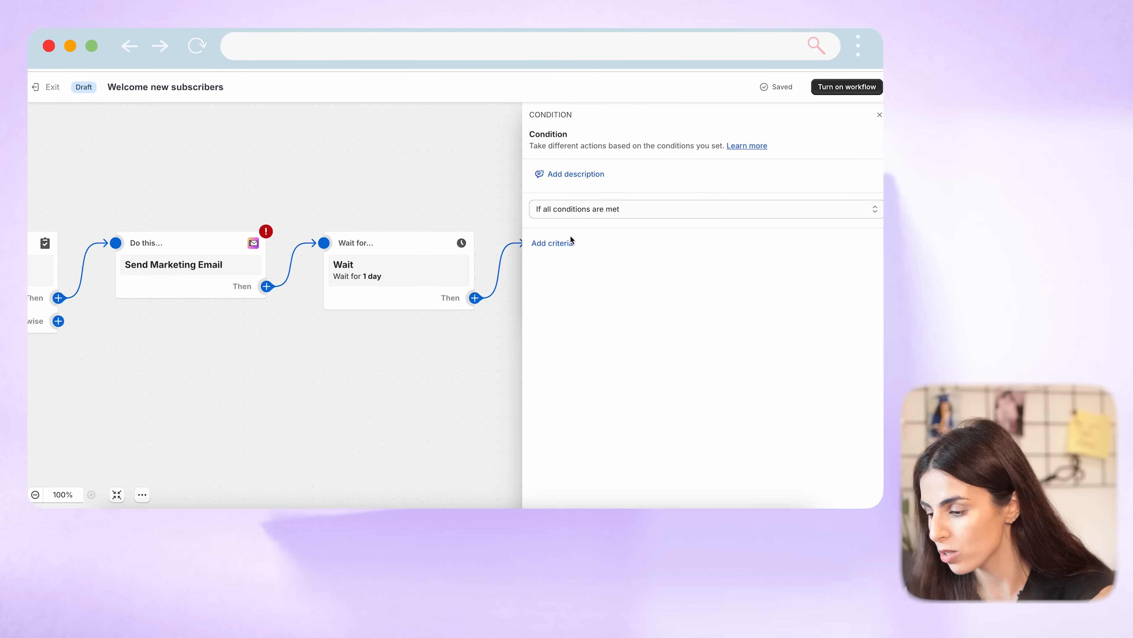
# - Add a criterion that the customer's numberOfOrders is equal to 0
pyautogui.click(570, 241)
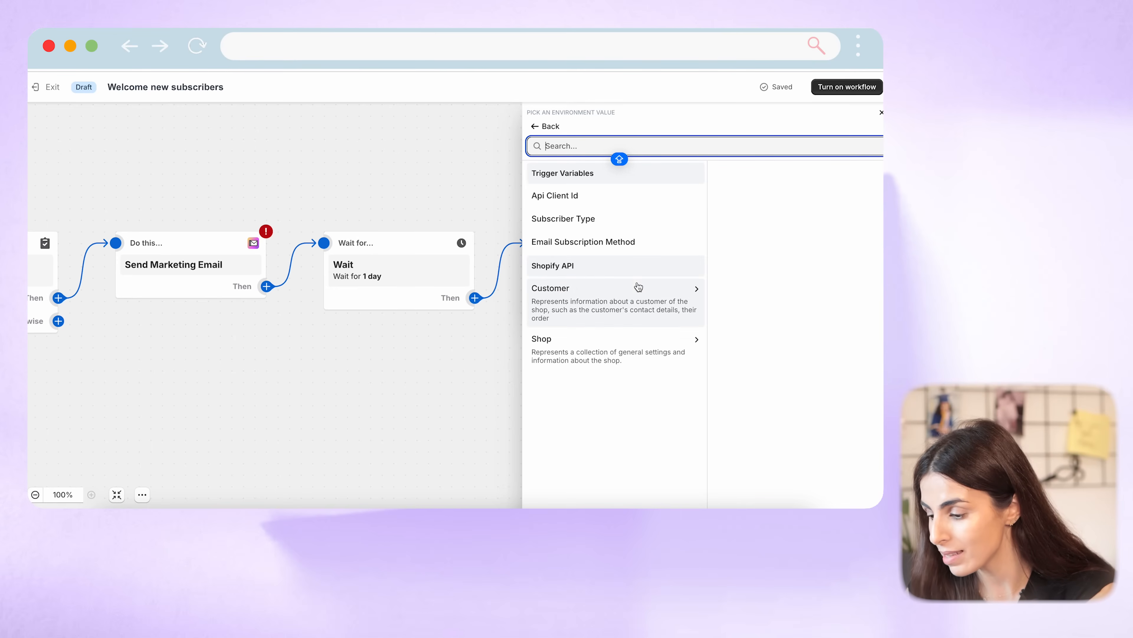
pyautogui.click(631, 310)
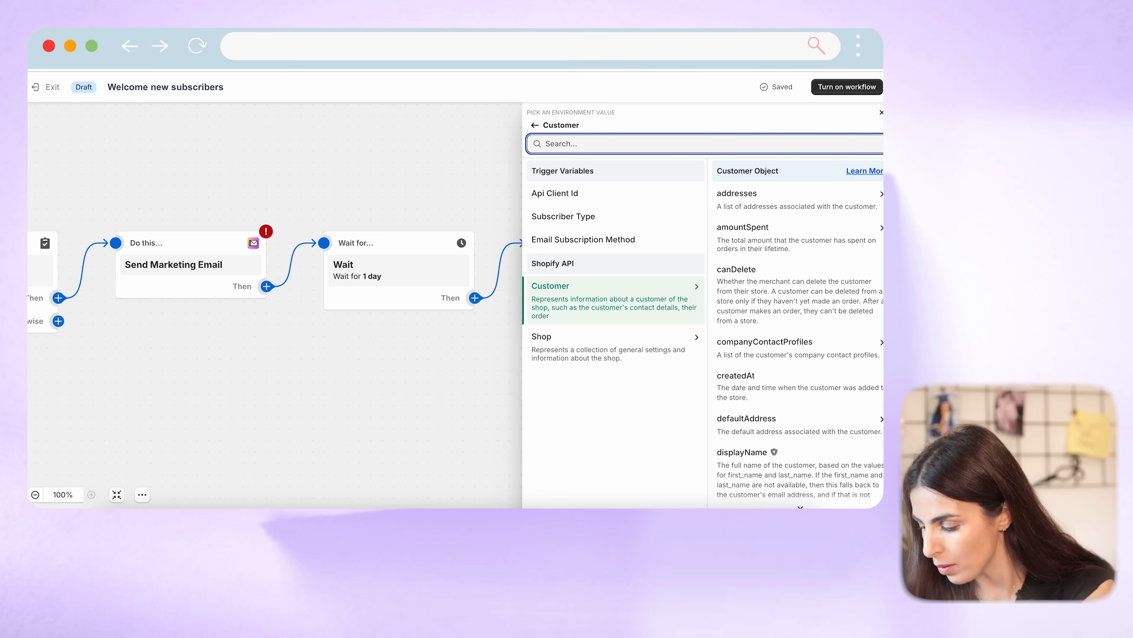
pyautogui.write('NUMBER OF ')
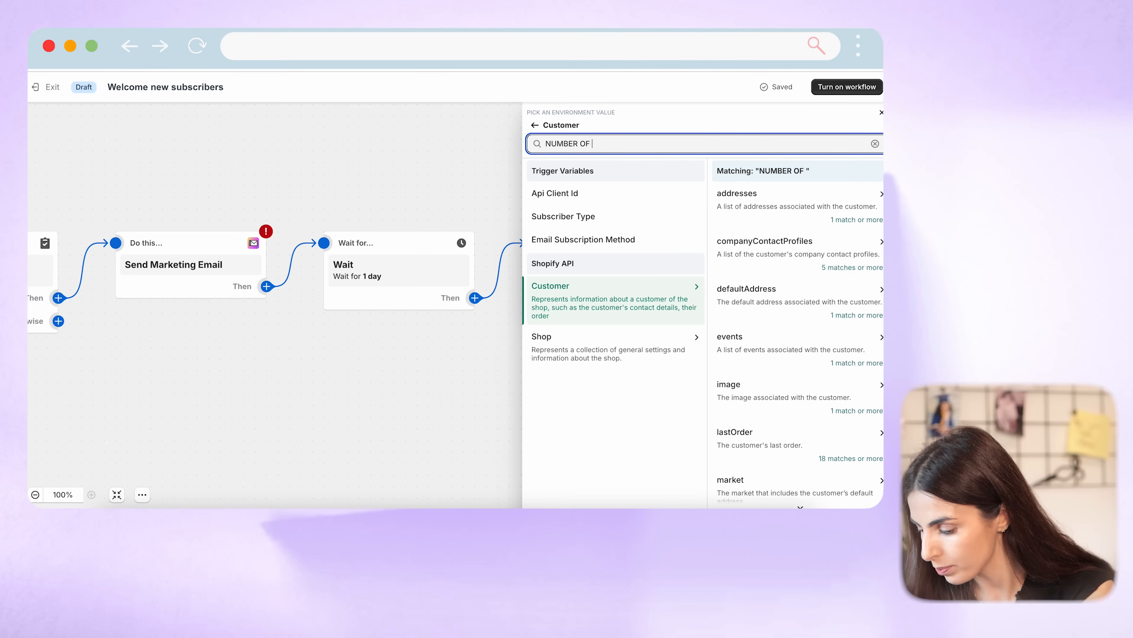
pyautogui.write('ORDER')
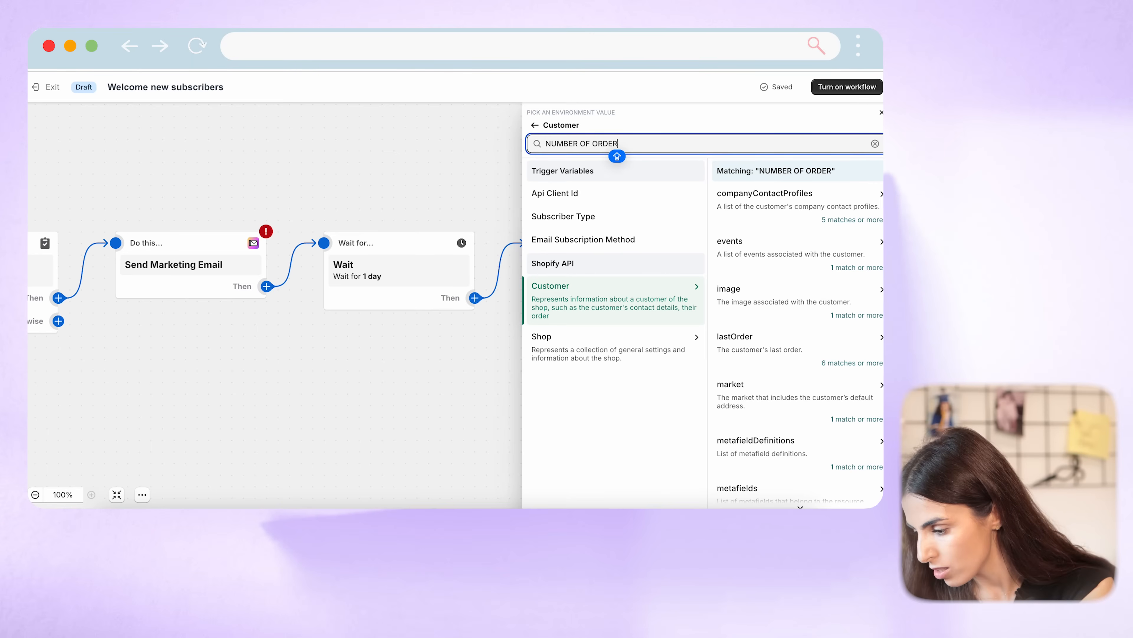
pyautogui.scroll(-6, 806, 463)
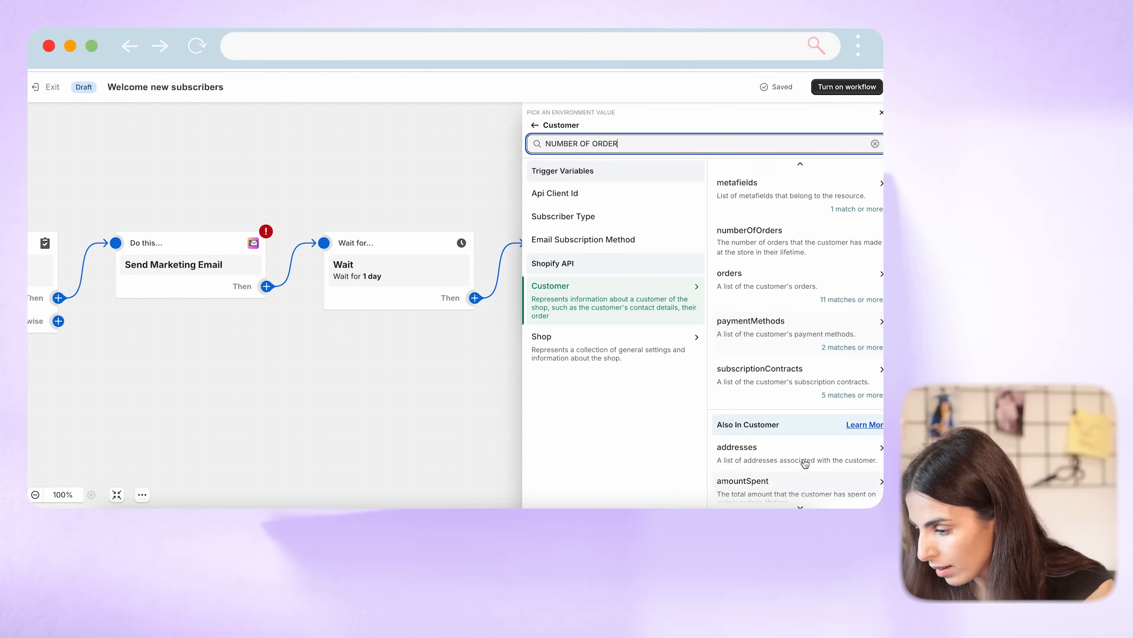
pyautogui.click(777, 254)
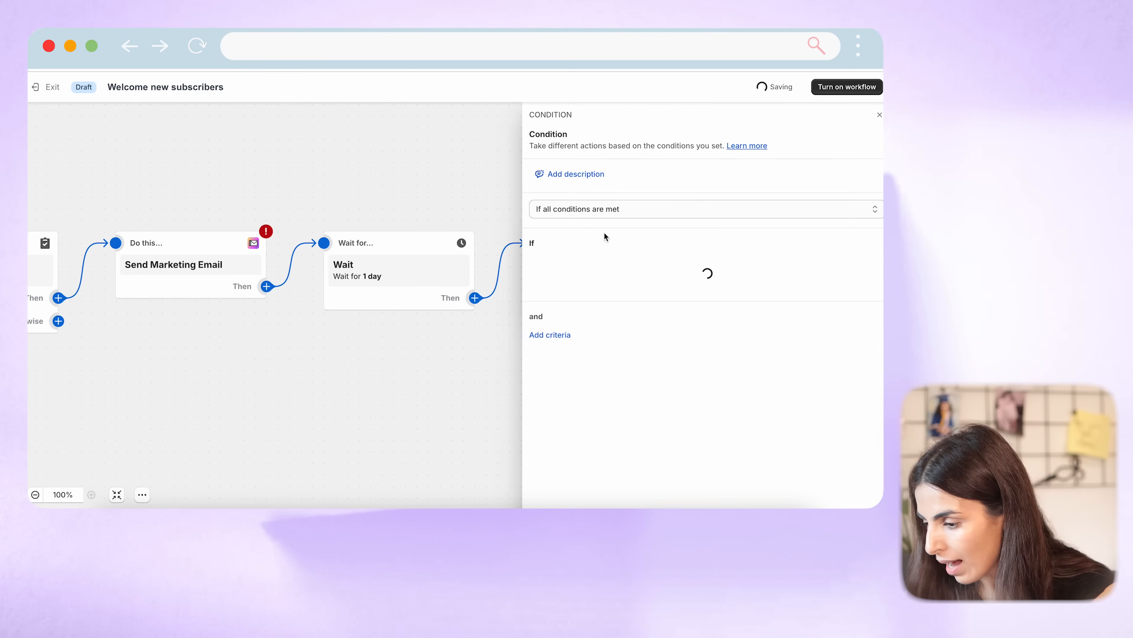
pyautogui.click(552, 337)
pyautogui.write('0')
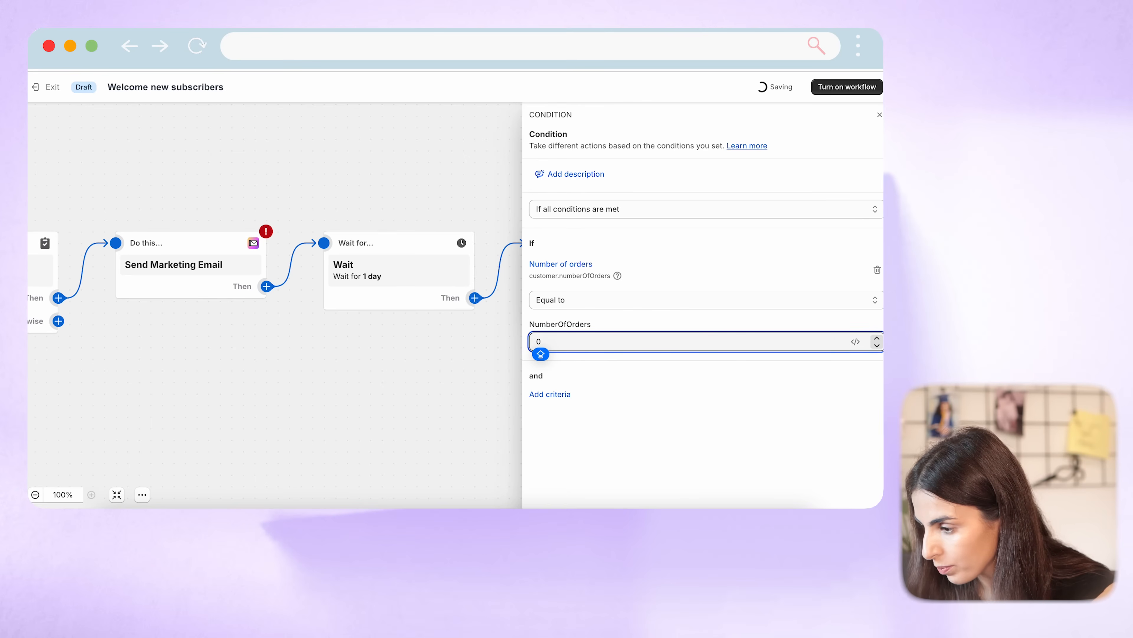
pyautogui.click(879, 115)
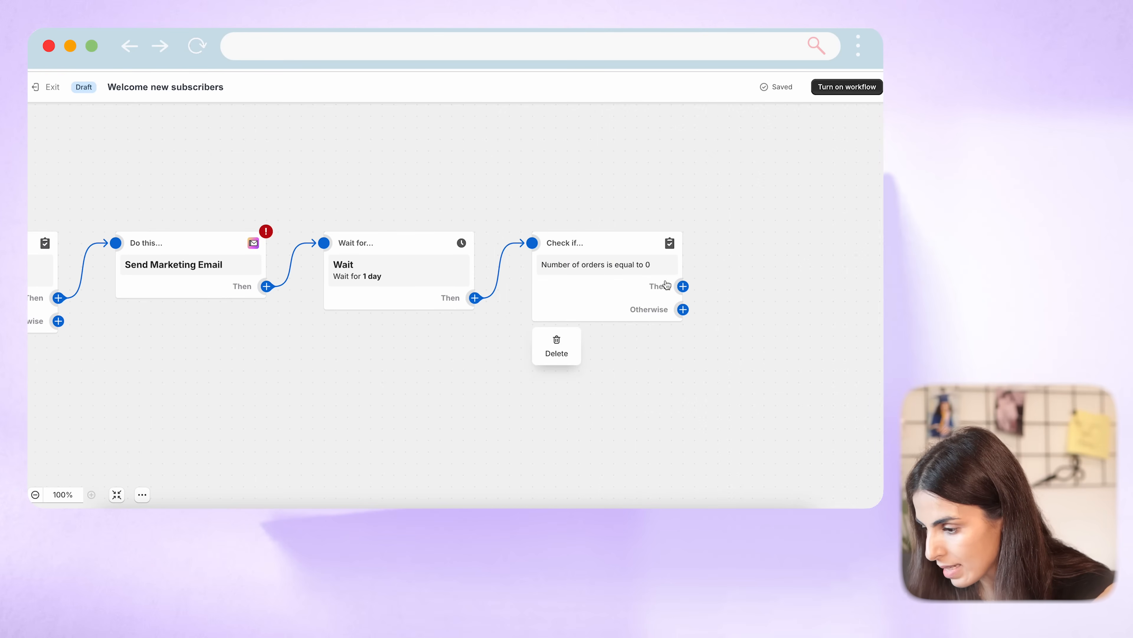
# - Add a Send Marketing Email action to the Then branch of the number-of-orders condition and recheck the condition's criteria
pyautogui.click(686, 287)
pyautogui.click(761, 288)
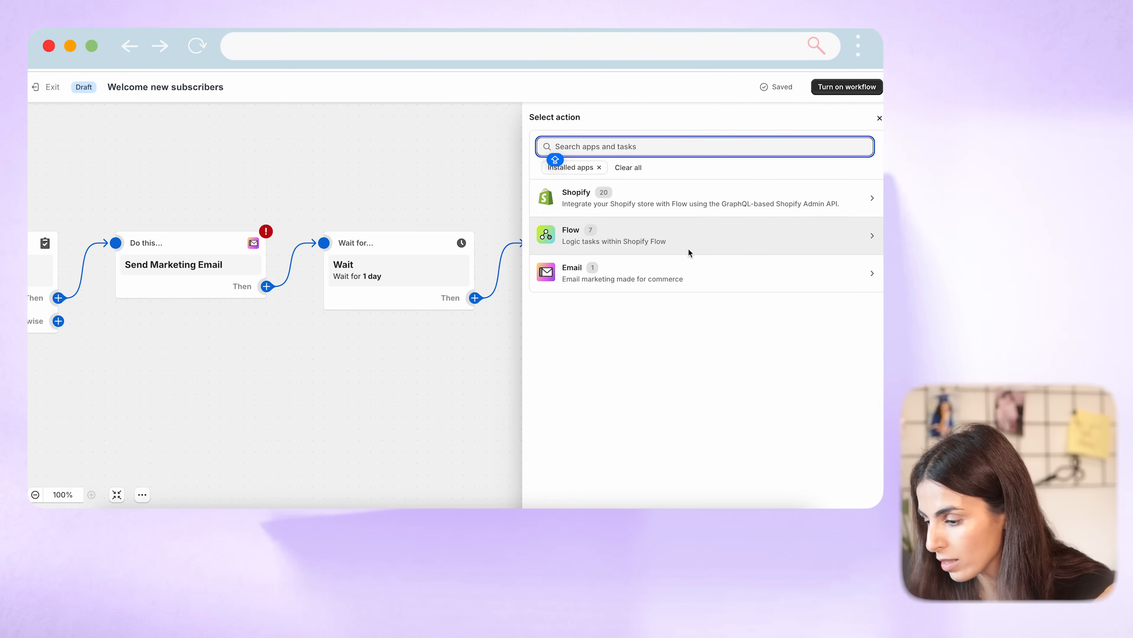
pyautogui.click(658, 282)
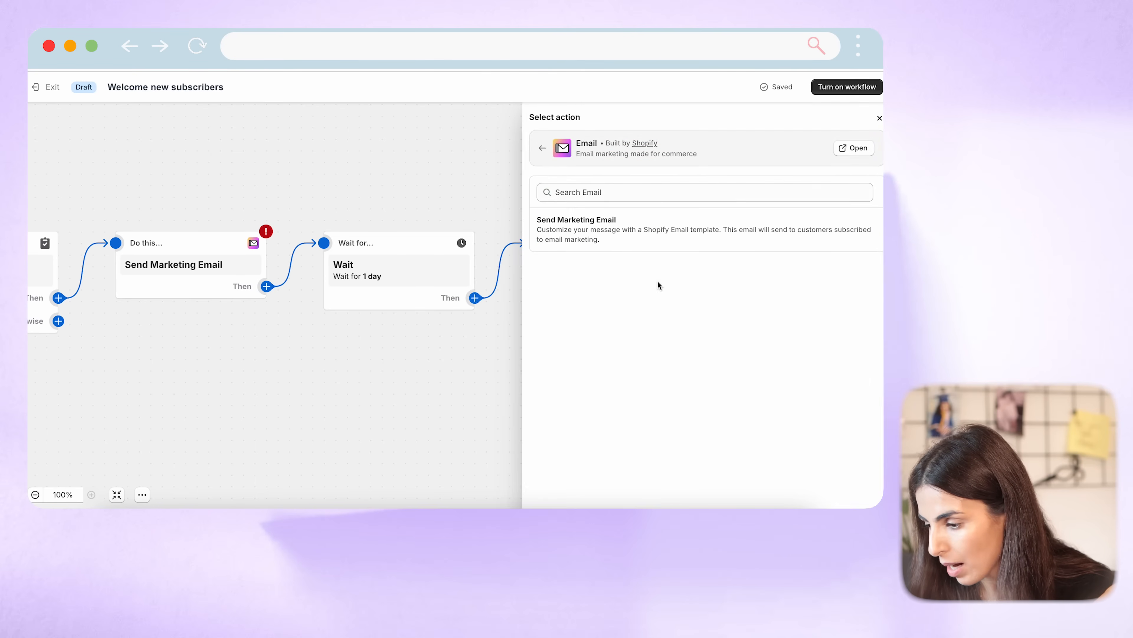
pyautogui.click(634, 237)
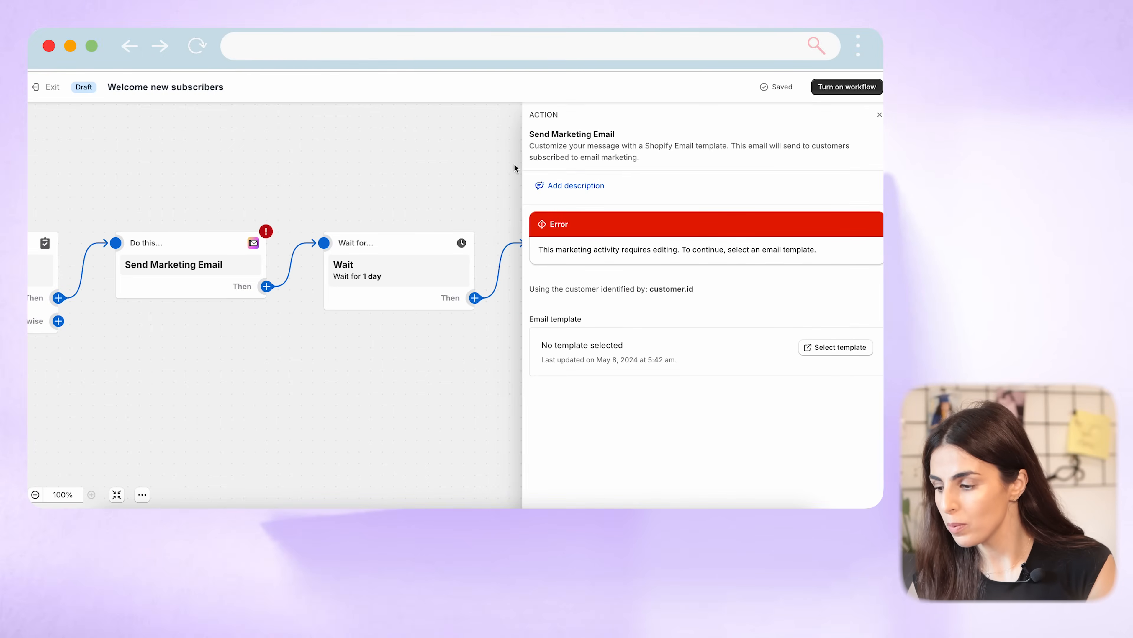
pyautogui.click(880, 115)
pyautogui.click(619, 261)
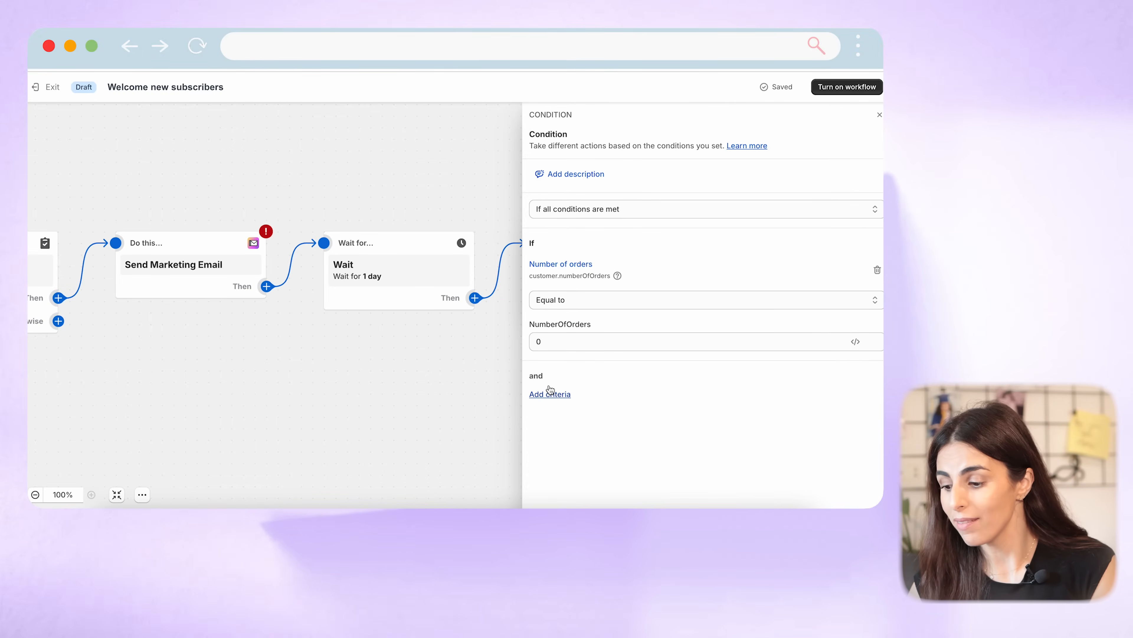
pyautogui.press('Escape')
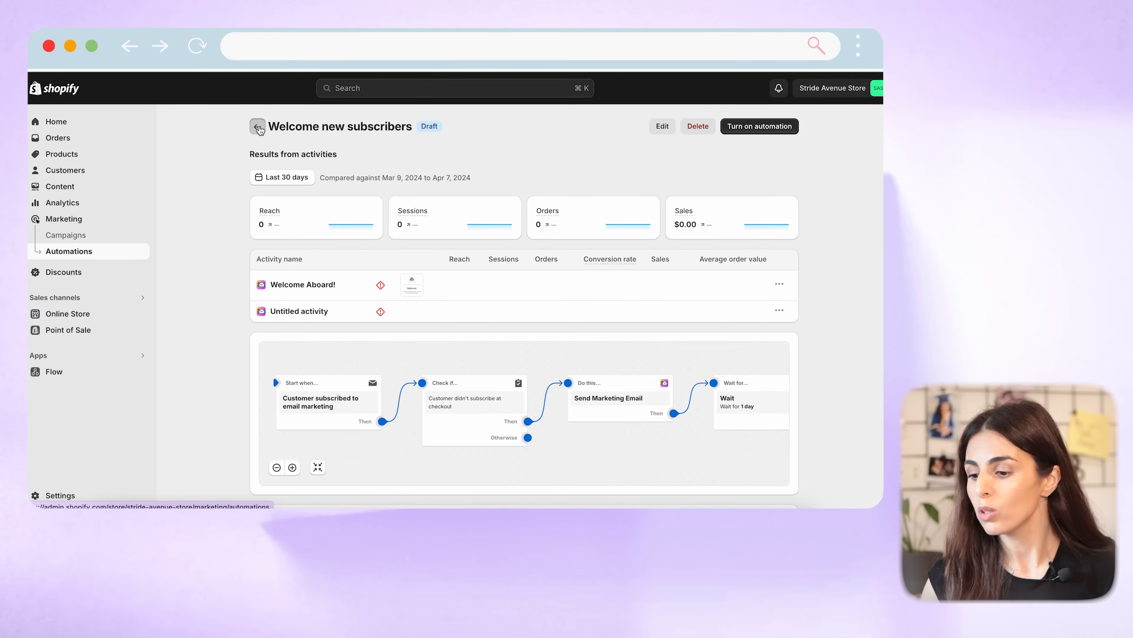
# - Browse the automation templates and create a new automation from the Post-purchase thank you workflow
pyautogui.click(255, 123)
pyautogui.click(763, 131)
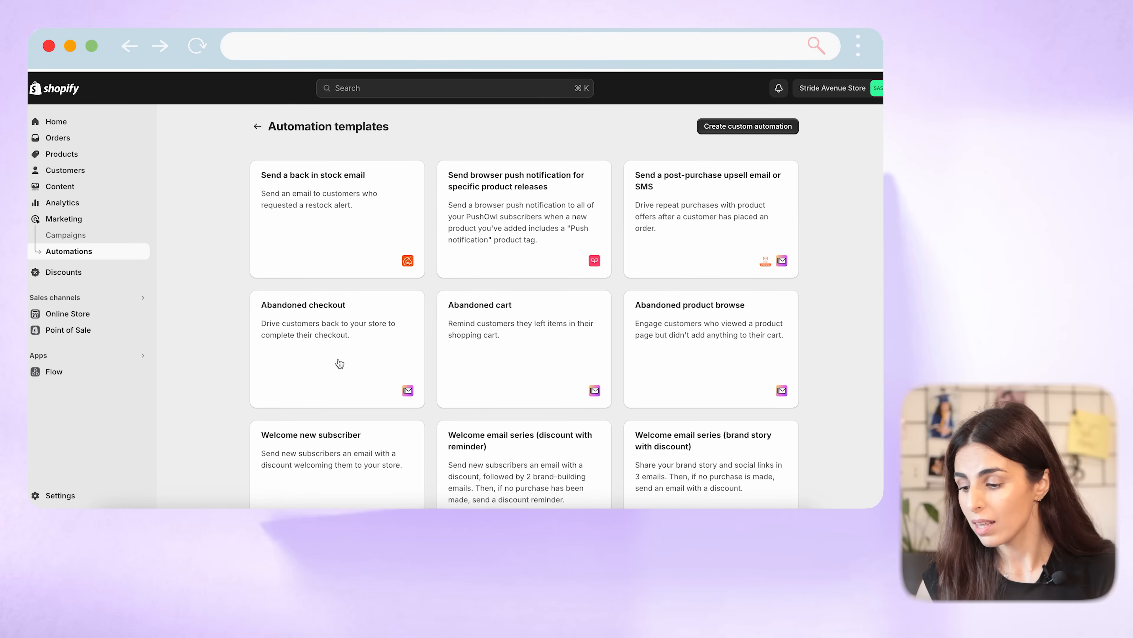
pyautogui.scroll(-3, 479, 354)
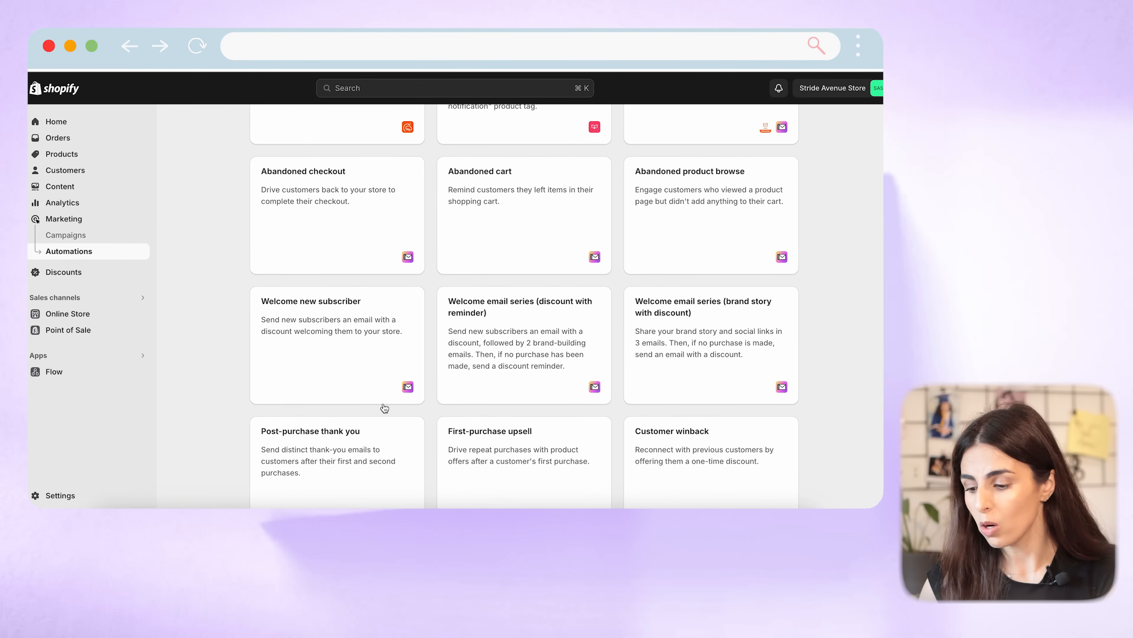
pyautogui.scroll(-1, 381, 405)
pyautogui.click(358, 402)
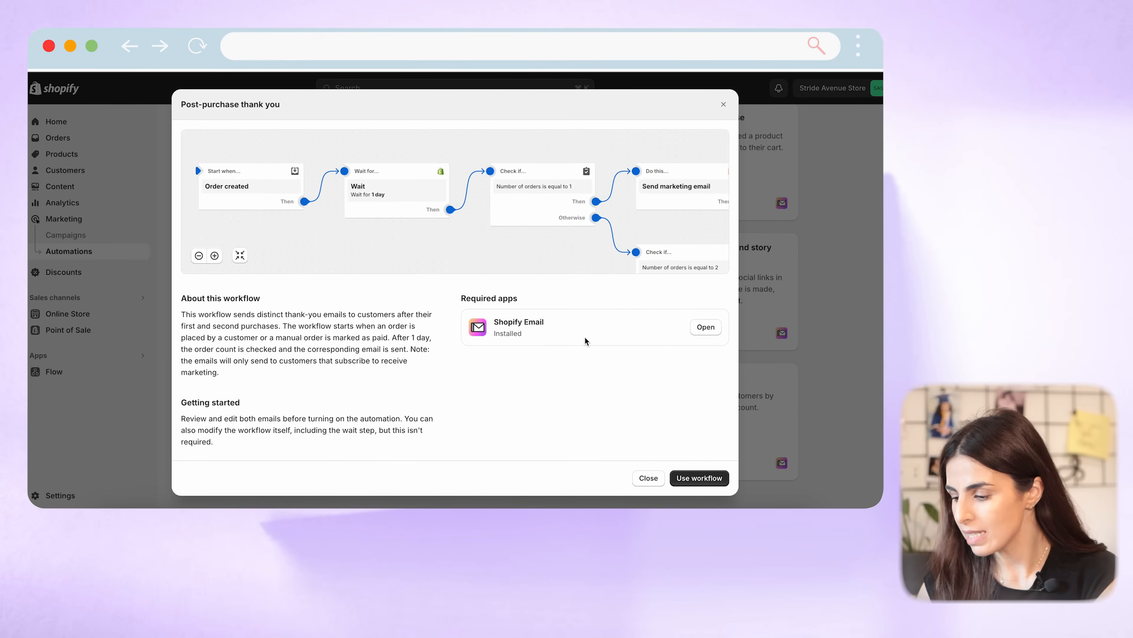
pyautogui.click(712, 484)
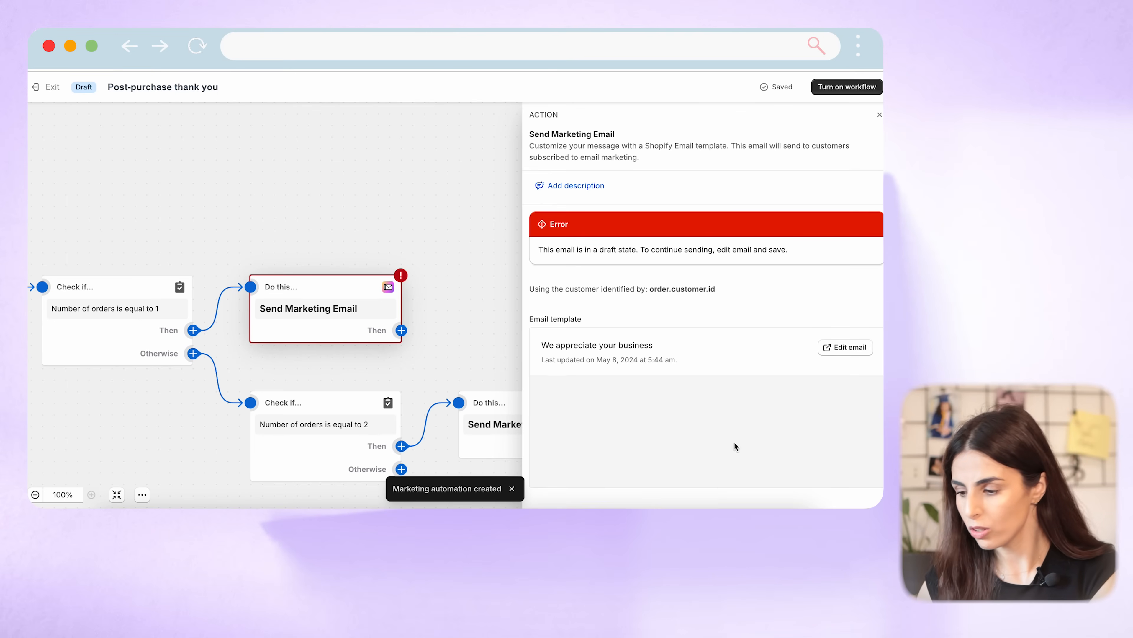
# - Examine the Post-purchase thank you workflow from its order trigger through both email branches, and return to the automation templates
pyautogui.click(880, 115)
pyautogui.hscroll(-8, 382, 225)
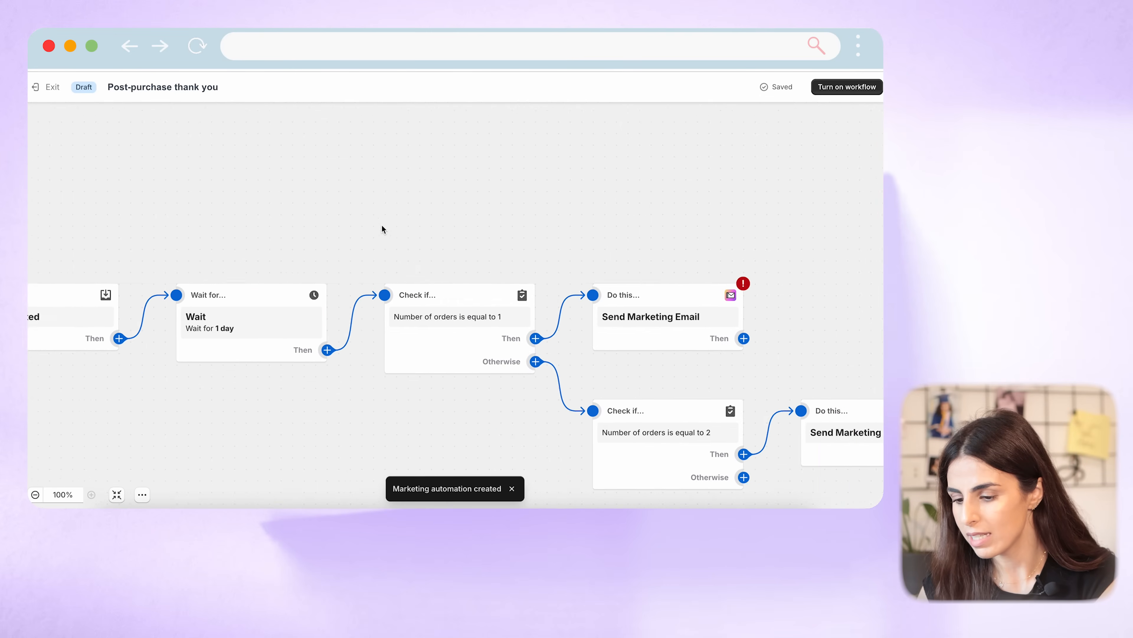
pyautogui.hscroll(-1, 382, 226)
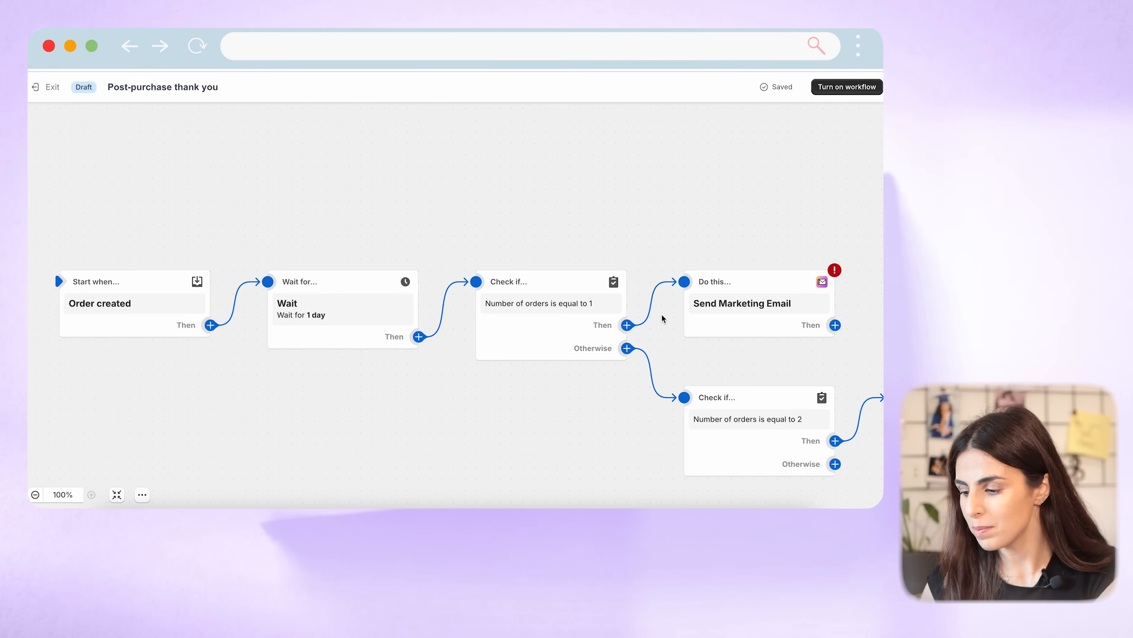
pyautogui.hscroll(4, 663, 316)
pyautogui.hscroll(2, 663, 317)
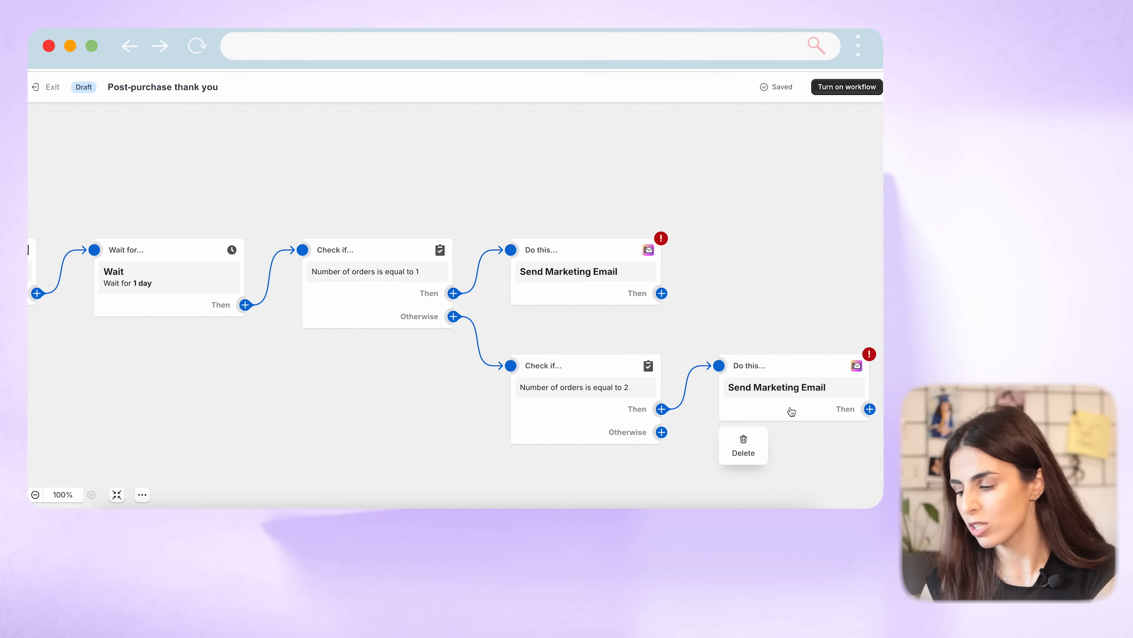
pyautogui.hscroll(1, 790, 411)
pyautogui.hscroll(1, 790, 412)
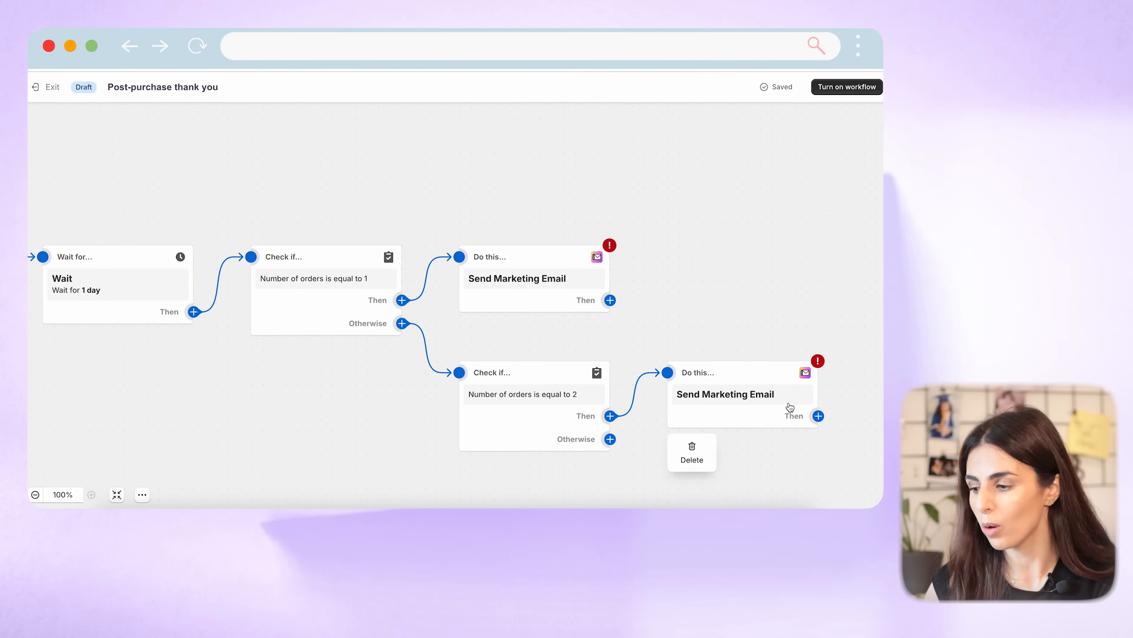
pyautogui.click(46, 86)
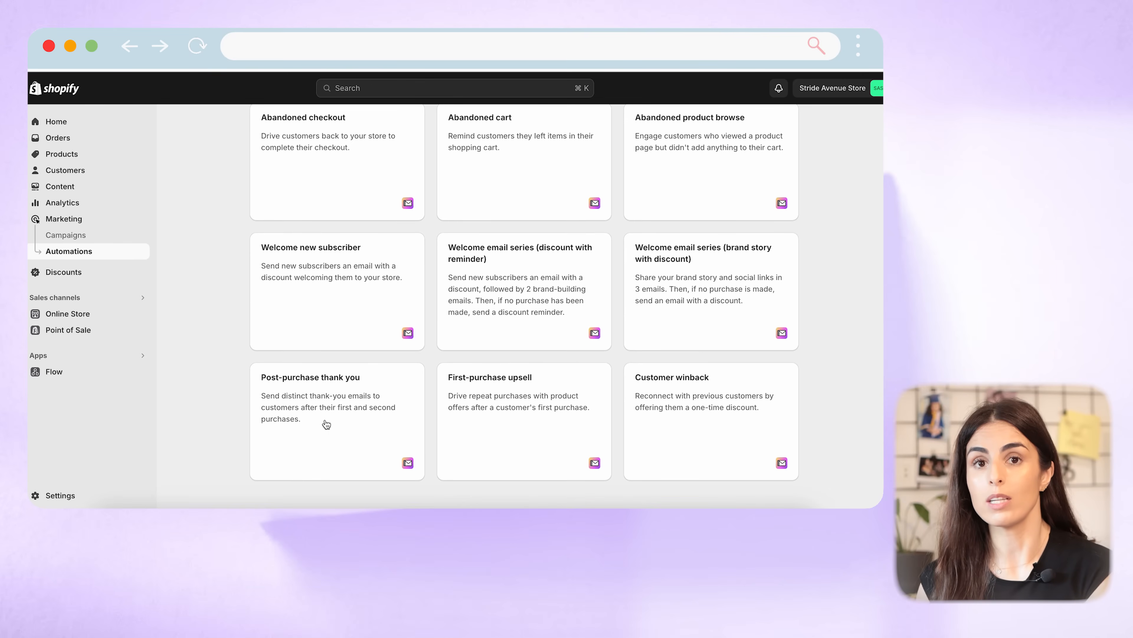